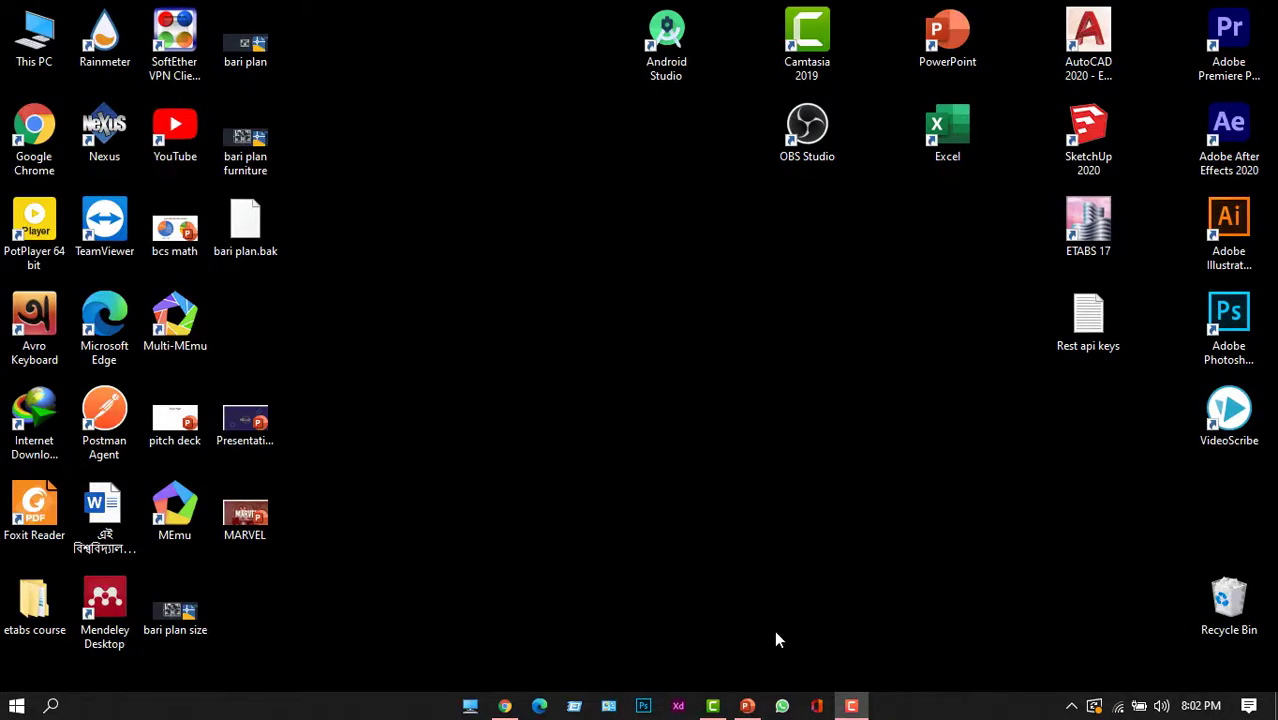
# Restore the Presentation1 PowerPoint window from the taskbar
pyautogui.click(747, 706)
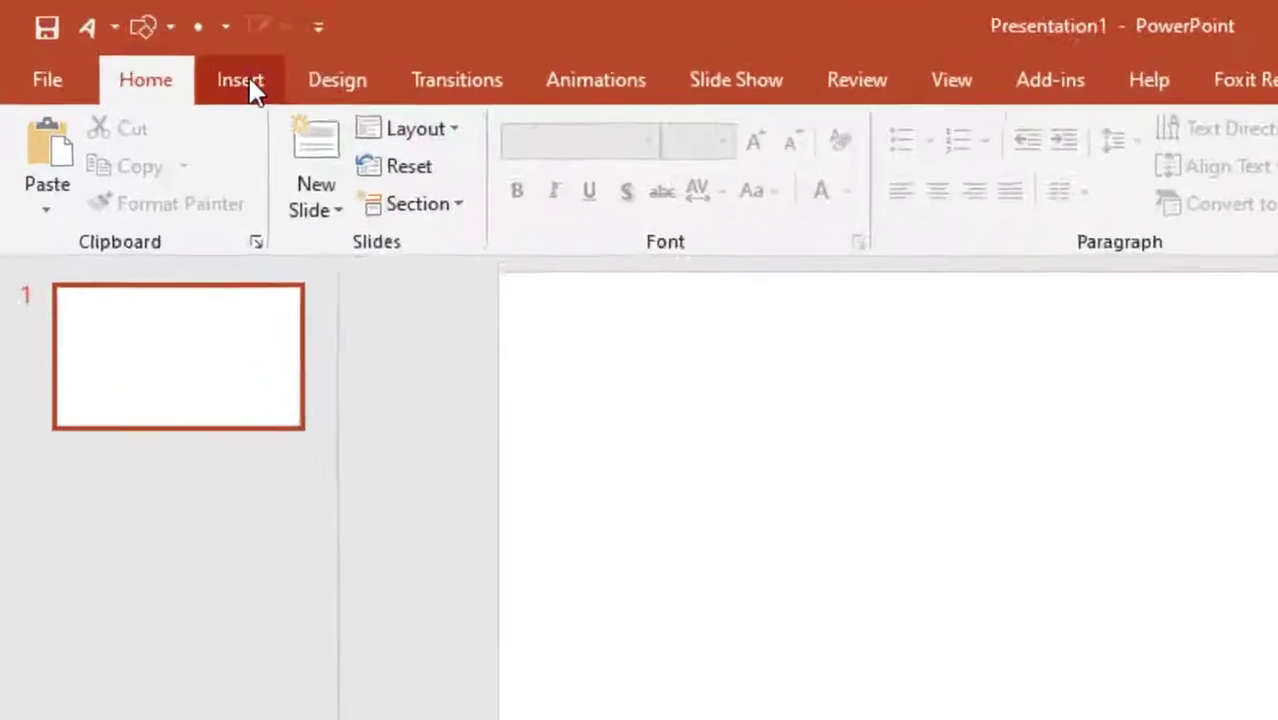
# Insert all the comic-hero images from the New folder onto the slide
pyautogui.click(139, 46)
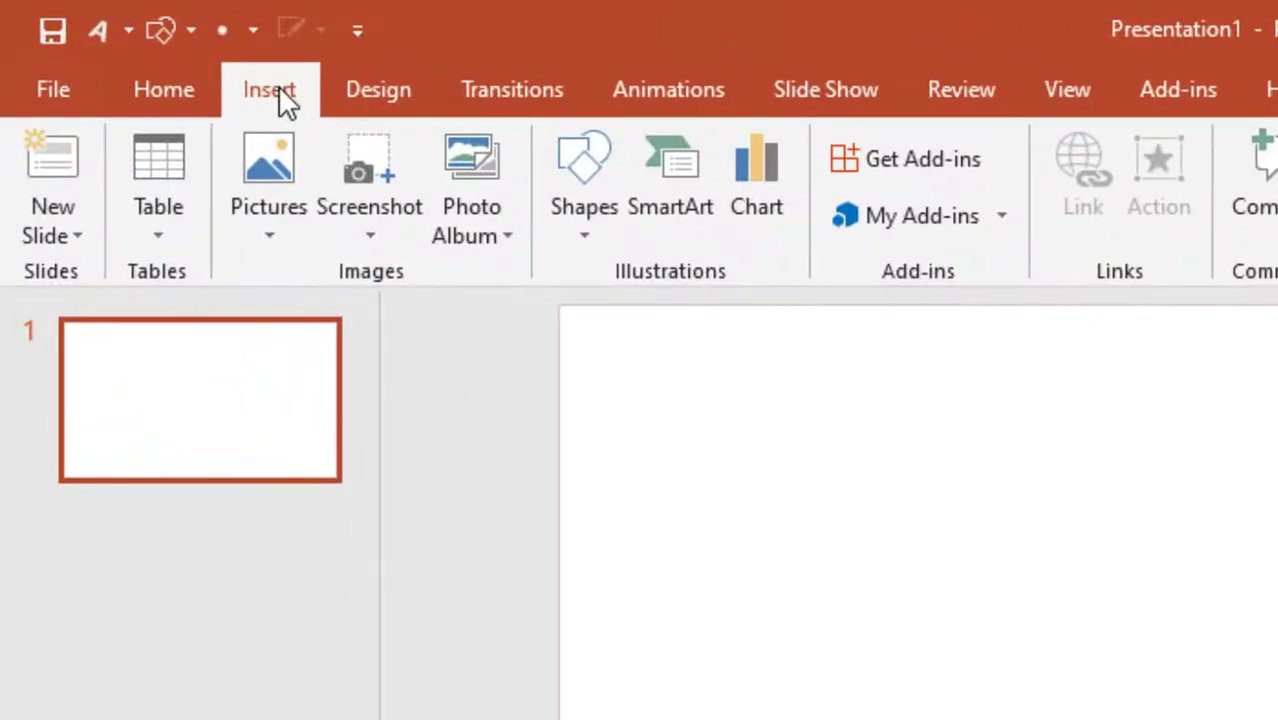
pyautogui.click(286, 190)
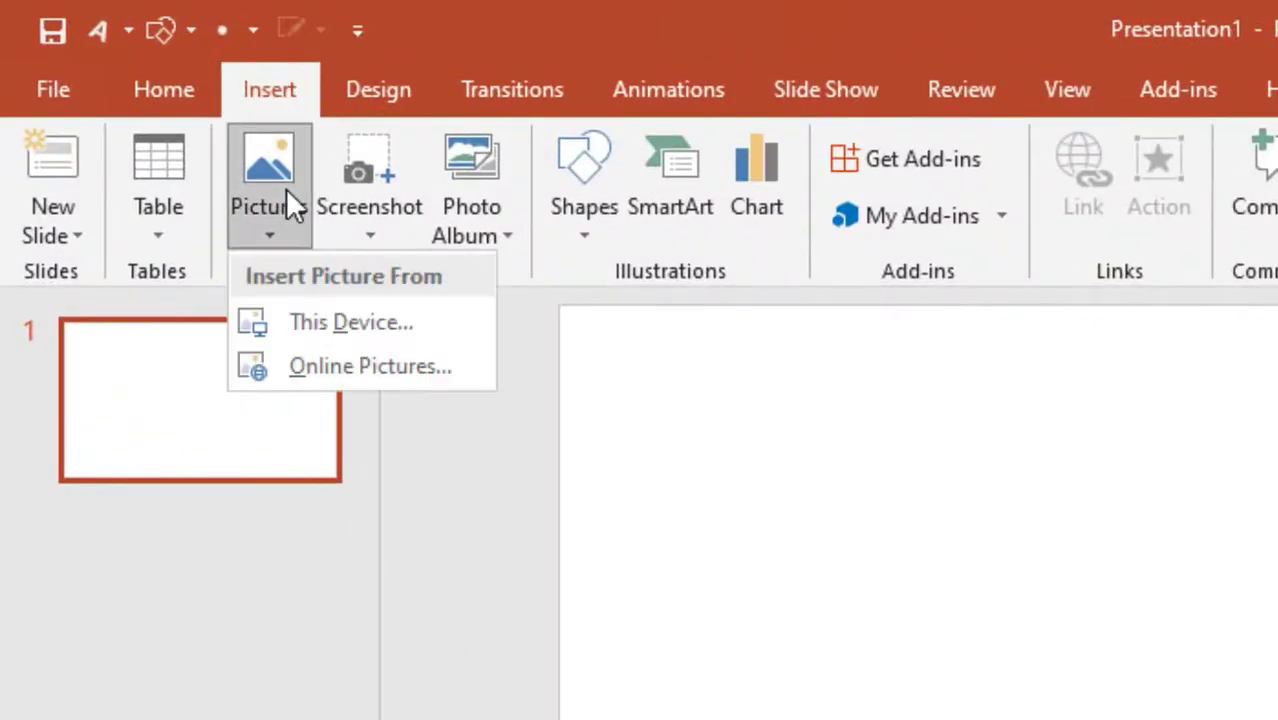
pyautogui.click(319, 322)
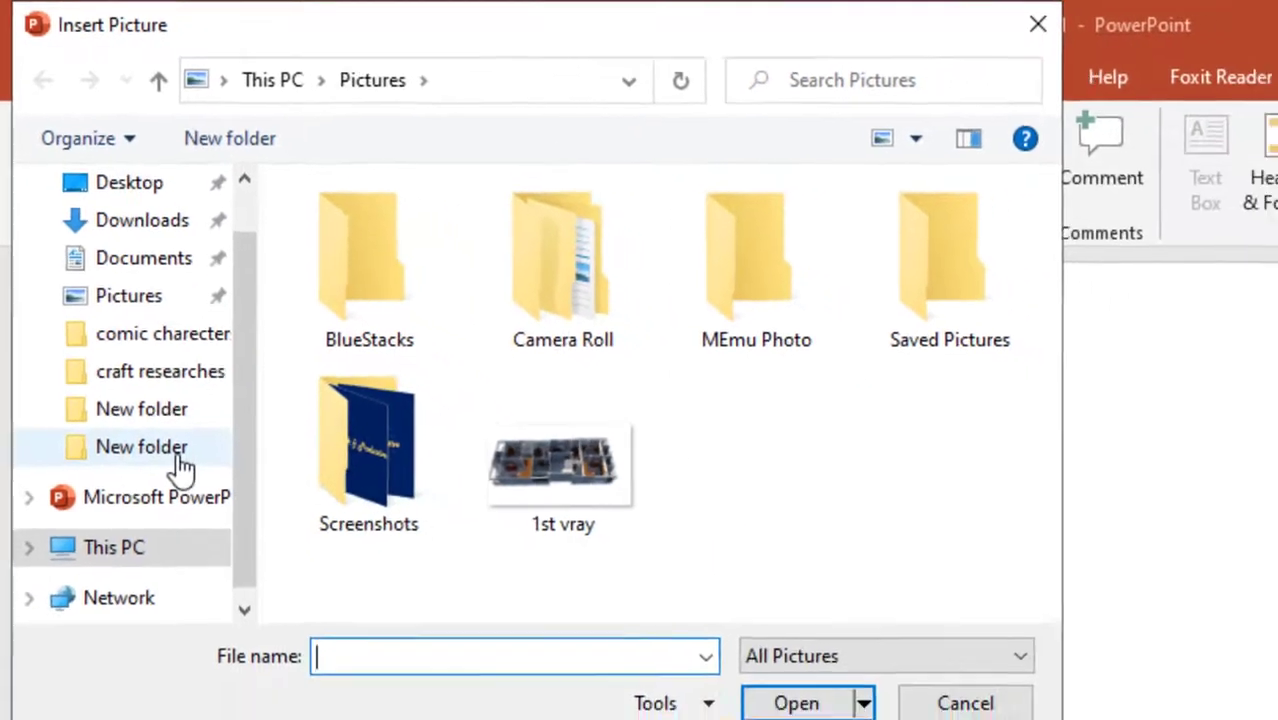
pyautogui.click(190, 495)
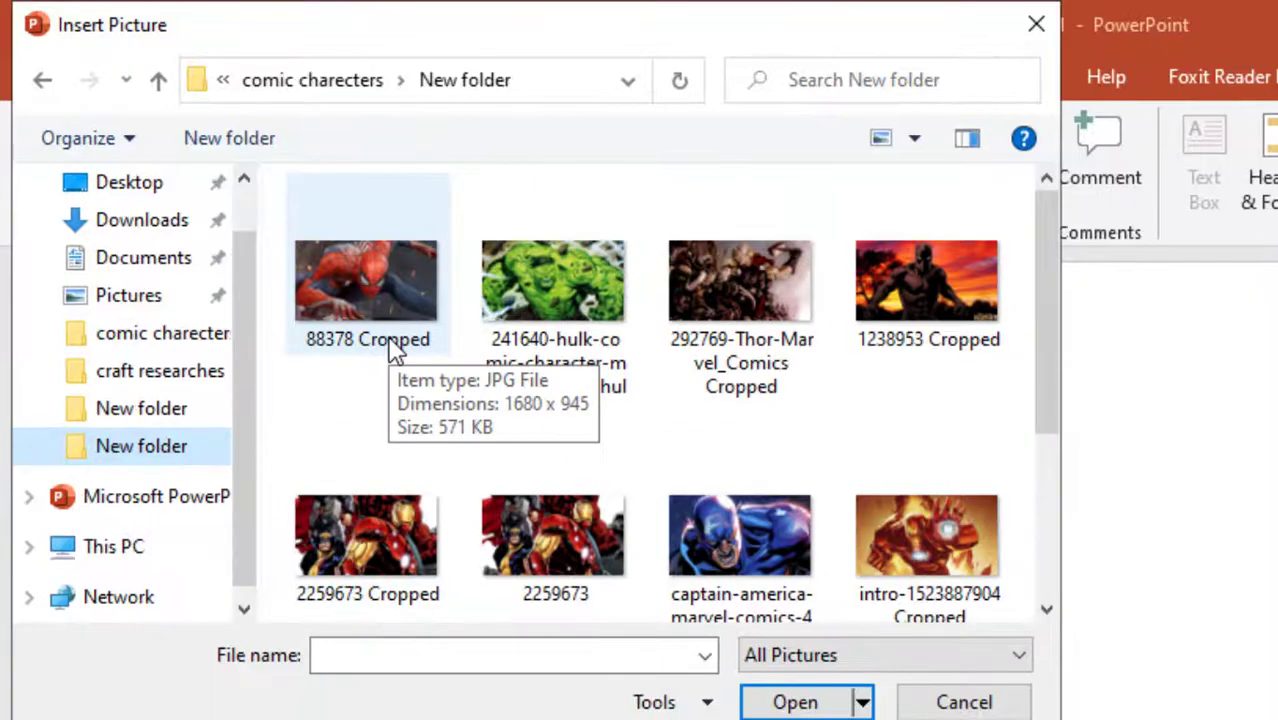
pyautogui.click(354, 275)
pyautogui.scroll(-2, 390, 308)
pyautogui.keyDown('shift'); pyautogui.click(414, 505); pyautogui.keyUp('shift')
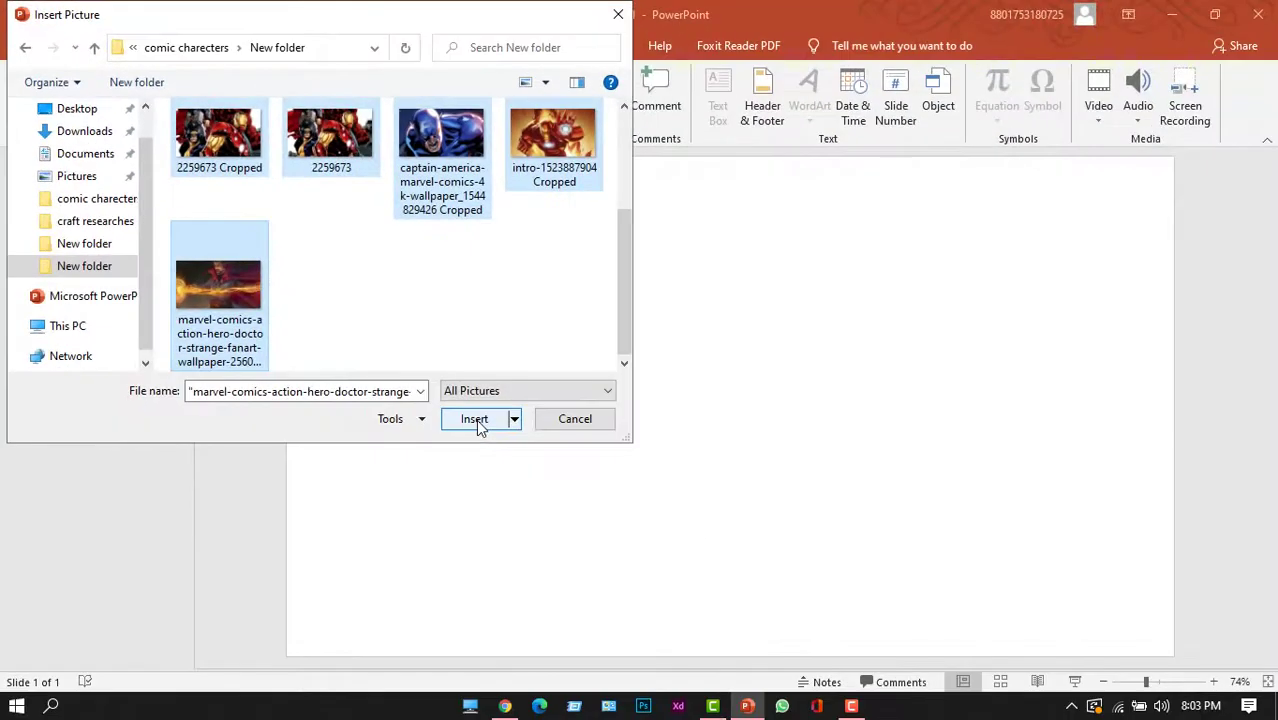
pyautogui.click(656, 580)
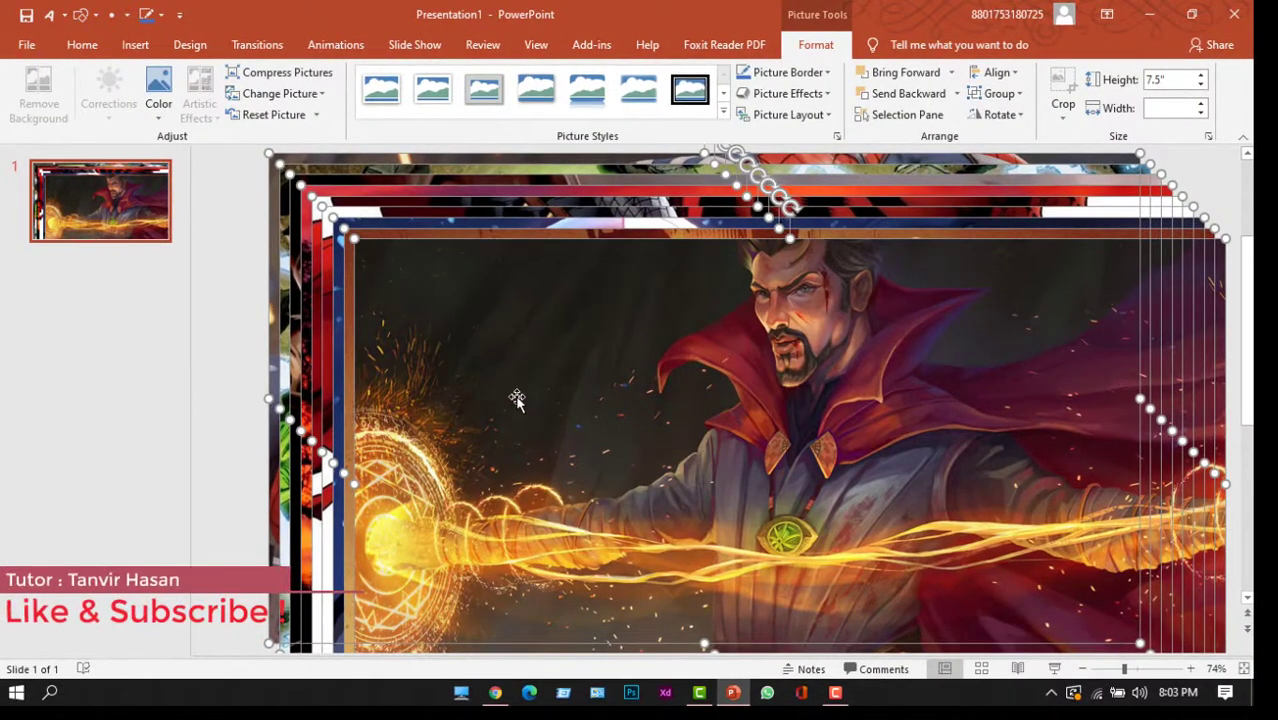
# Select only the front Doctor Strange picture
pyautogui.scroll(-1, 520, 395)
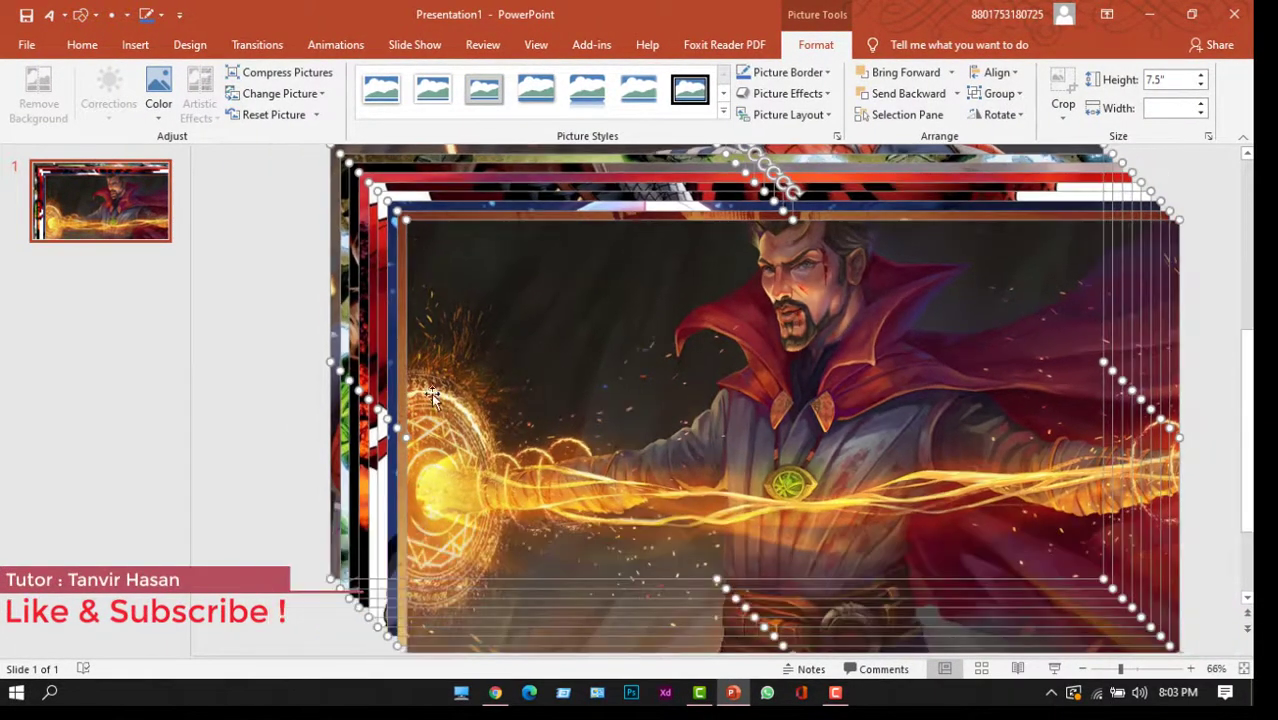
pyautogui.click(278, 361)
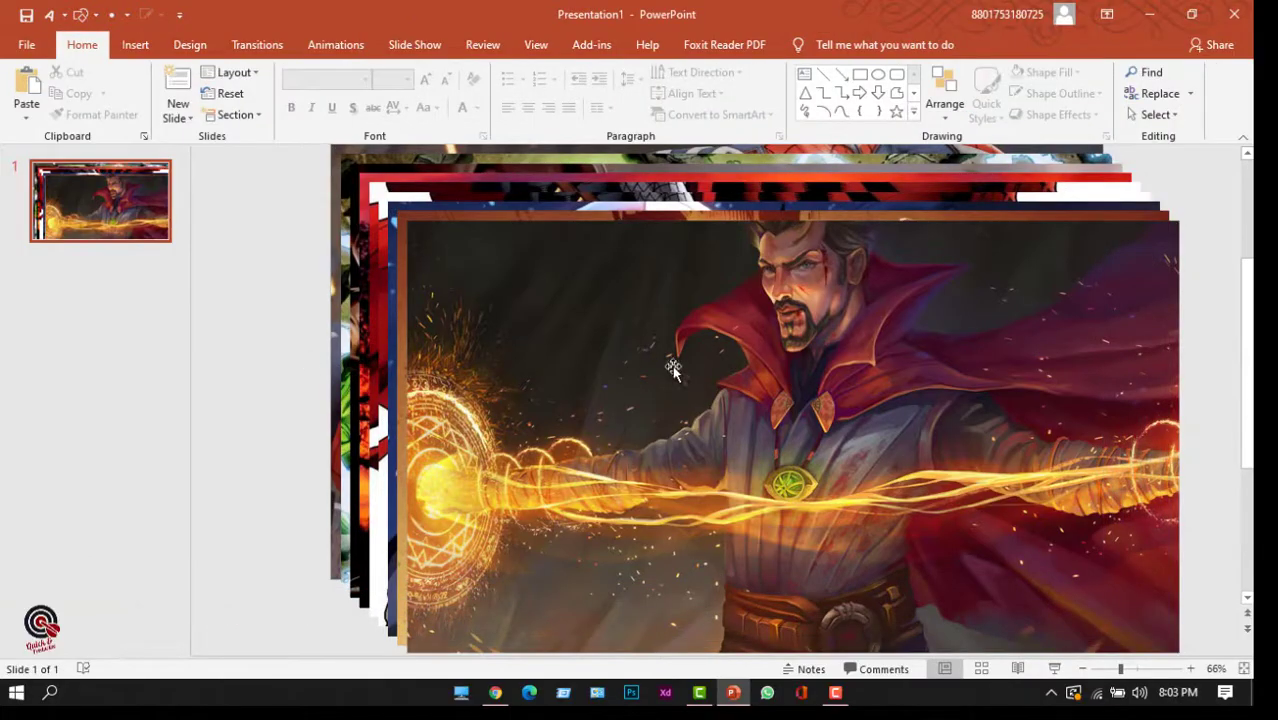
pyautogui.click(713, 370)
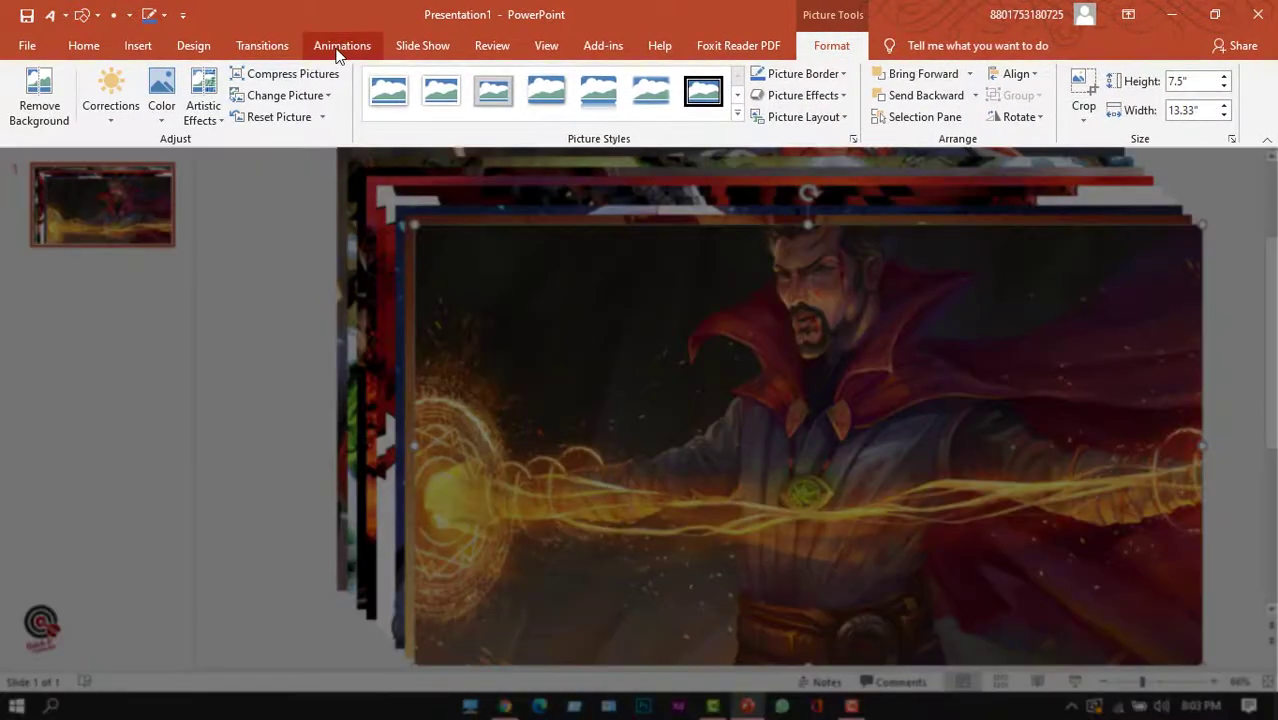
# Give the Doctor Strange picture a Disappear exit animation and show the Animation Pane
pyautogui.click(340, 46)
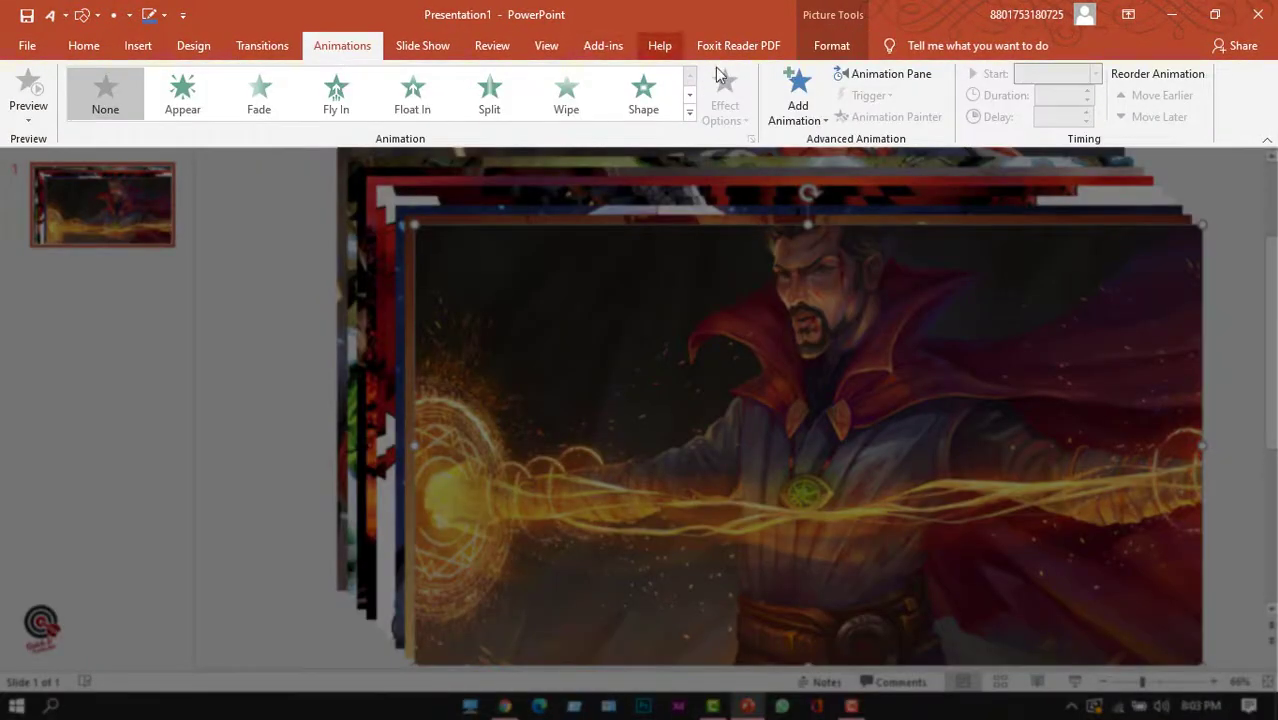
pyautogui.click(795, 100)
pyautogui.scroll(-5, 868, 240)
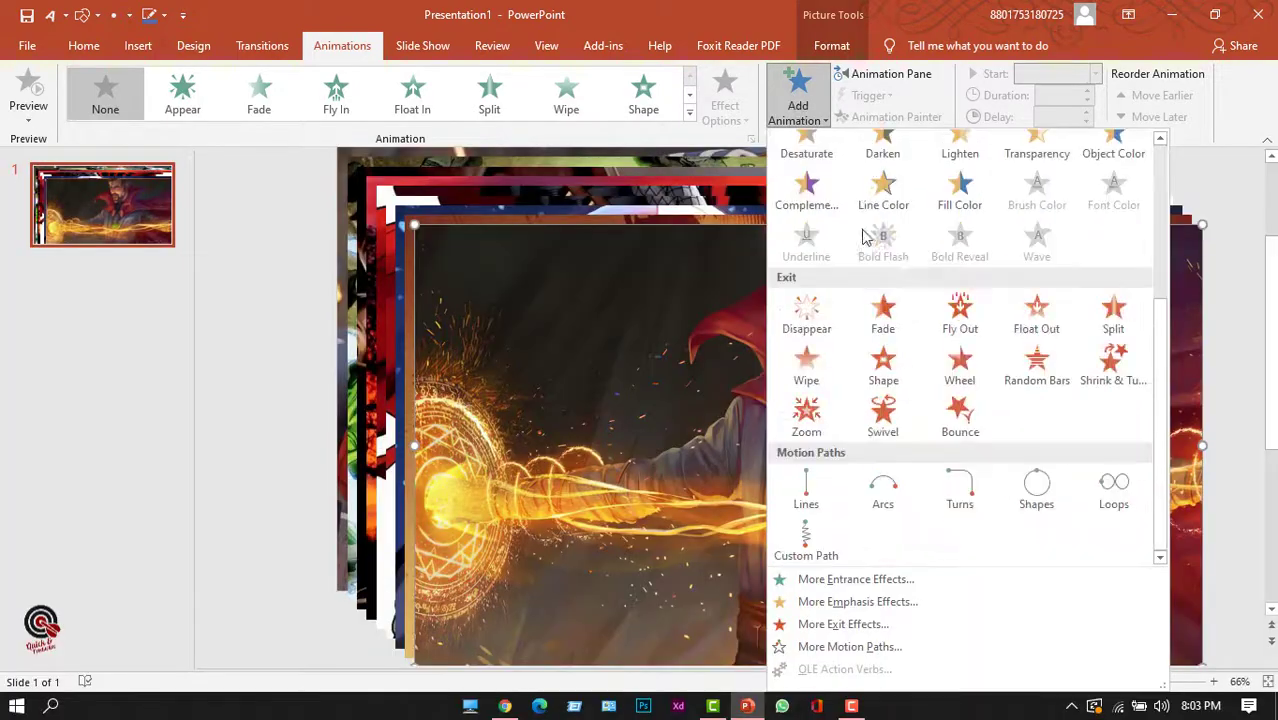
pyautogui.click(824, 306)
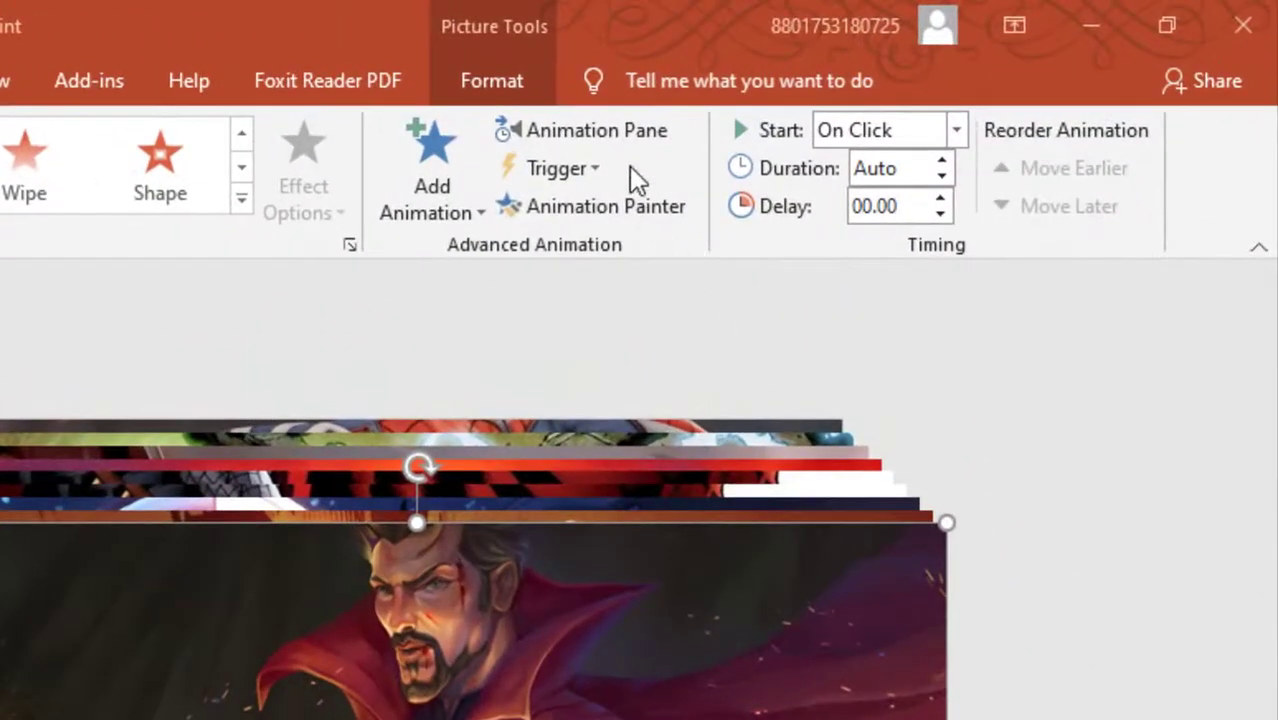
pyautogui.click(618, 131)
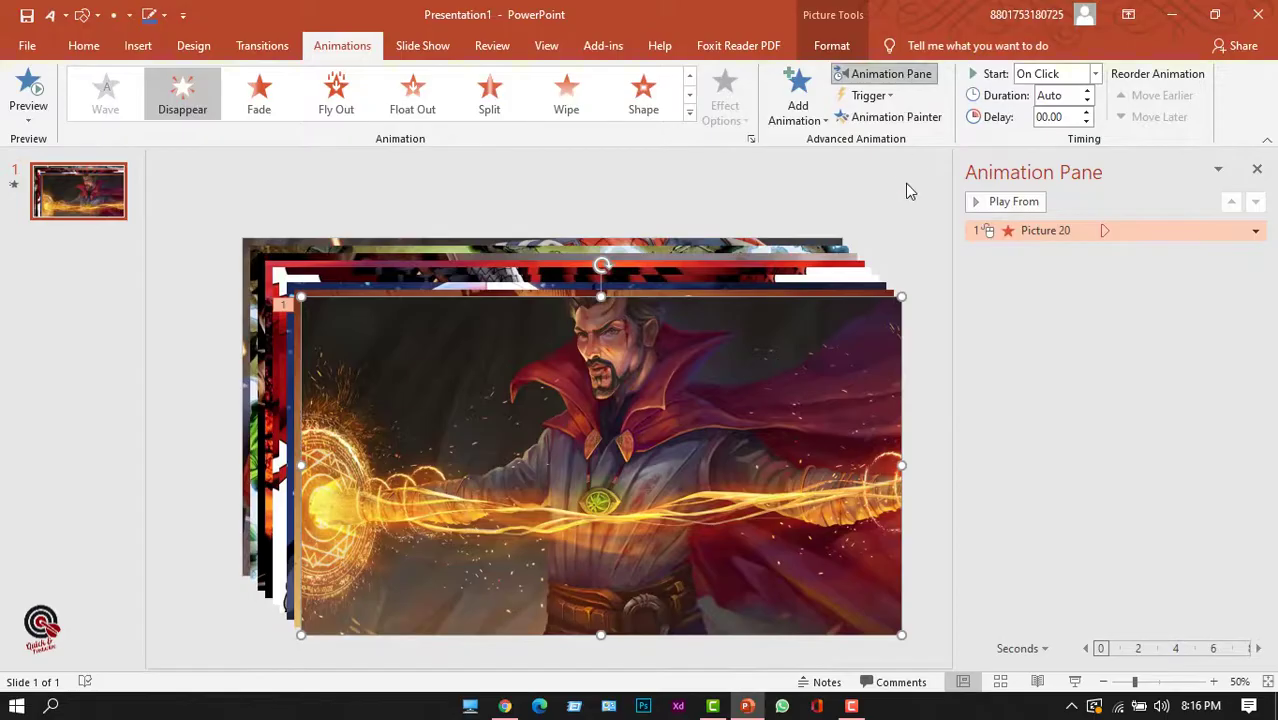
# Set Picture 20's Disappear to With Previous, 0.2 s duration, and nudge it down-right
pyautogui.rightClick(1068, 232)
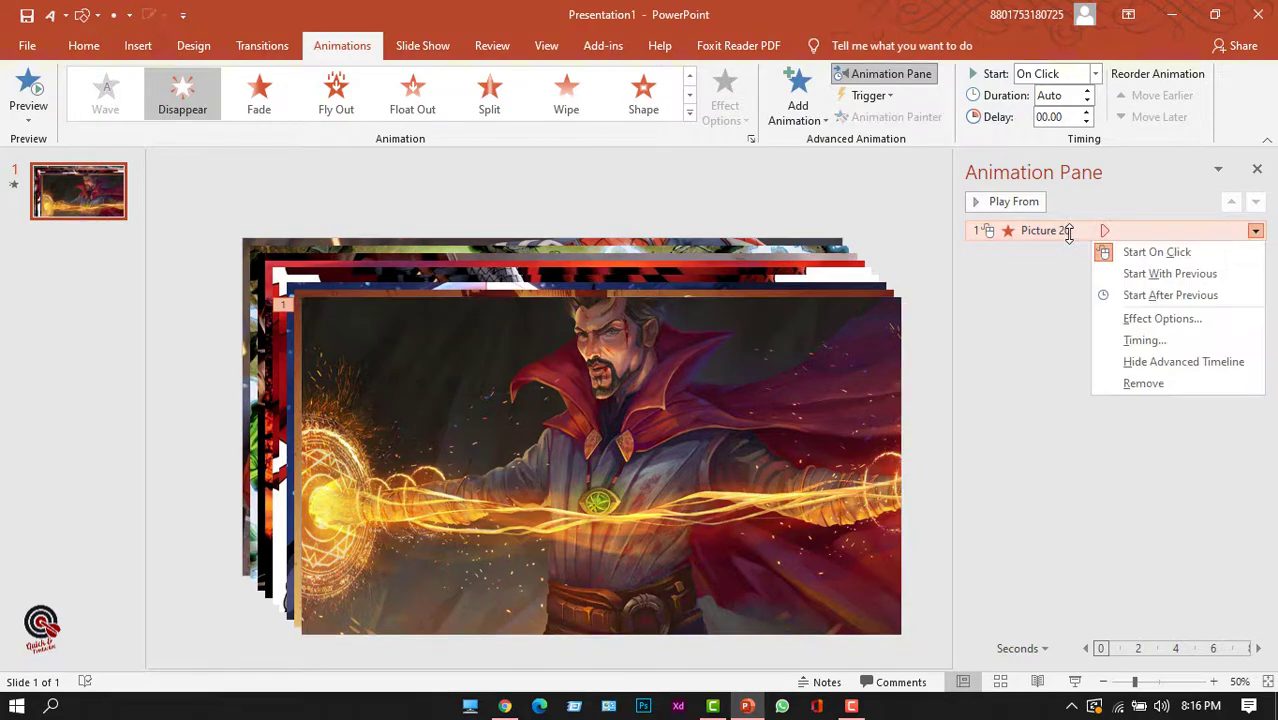
pyautogui.click(1135, 276)
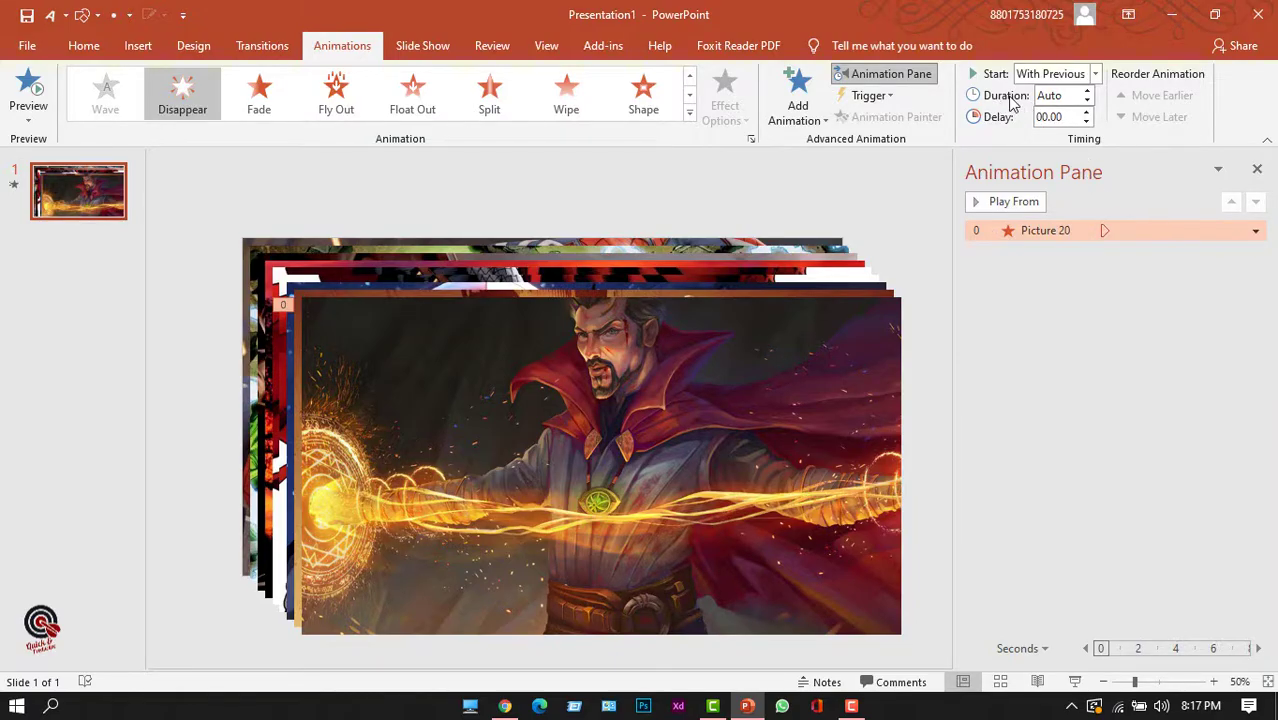
pyautogui.doubleClick(1069, 95)
pyautogui.write('0.2')
pyautogui.press('Return')
pyautogui.moveTo(747, 410); pyautogui.dragTo(770, 463)
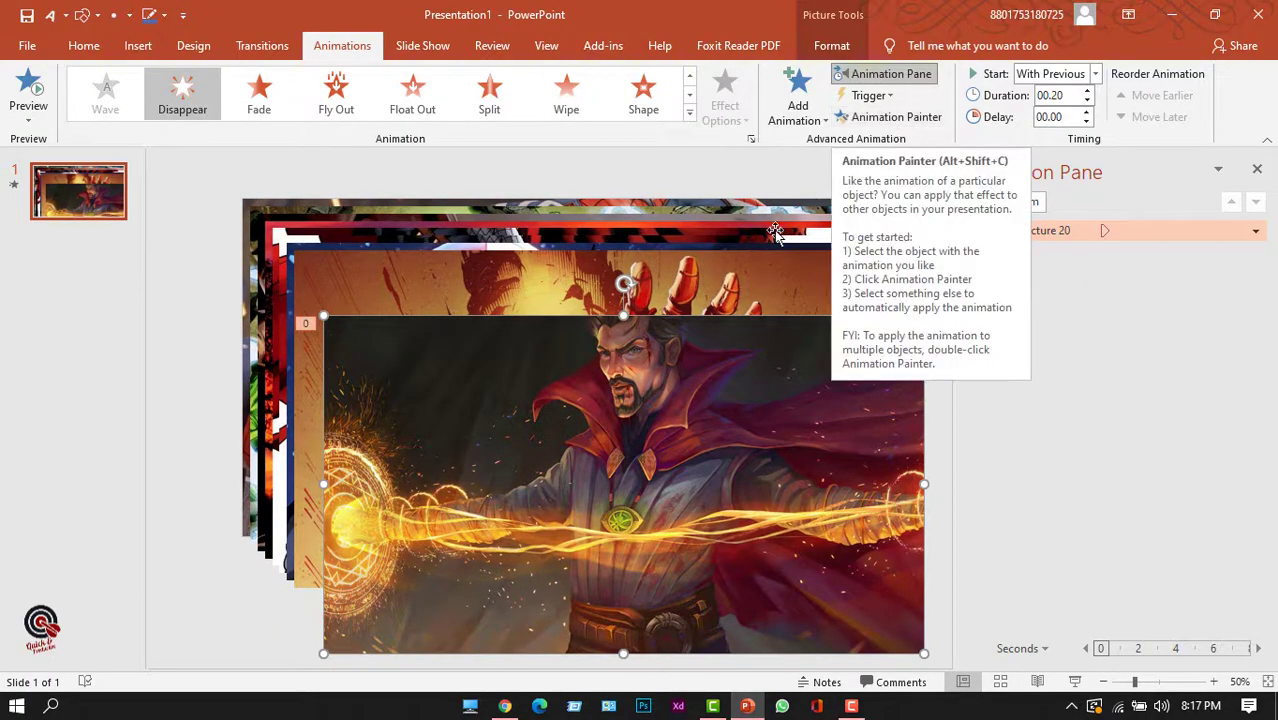
# Copy the Disappear animation onto Picture 18 with Animation Painter and nudge it down-right
pyautogui.click(887, 117)
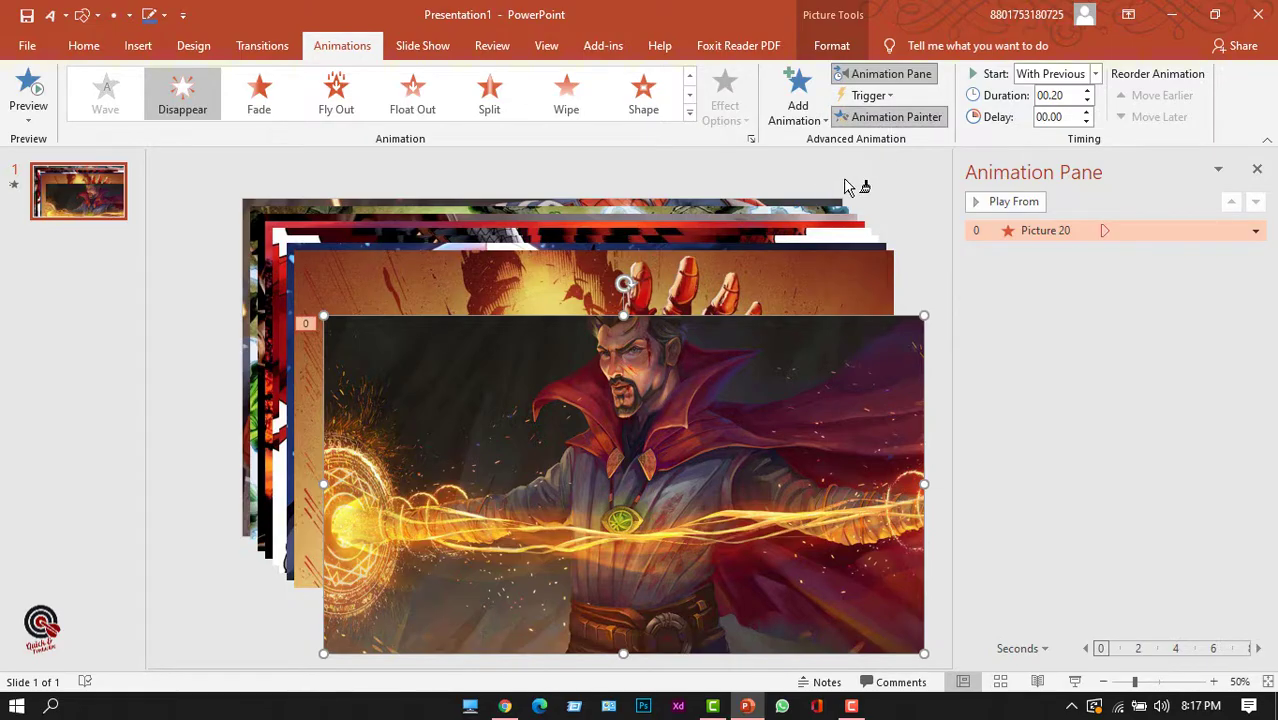
pyautogui.click(788, 274)
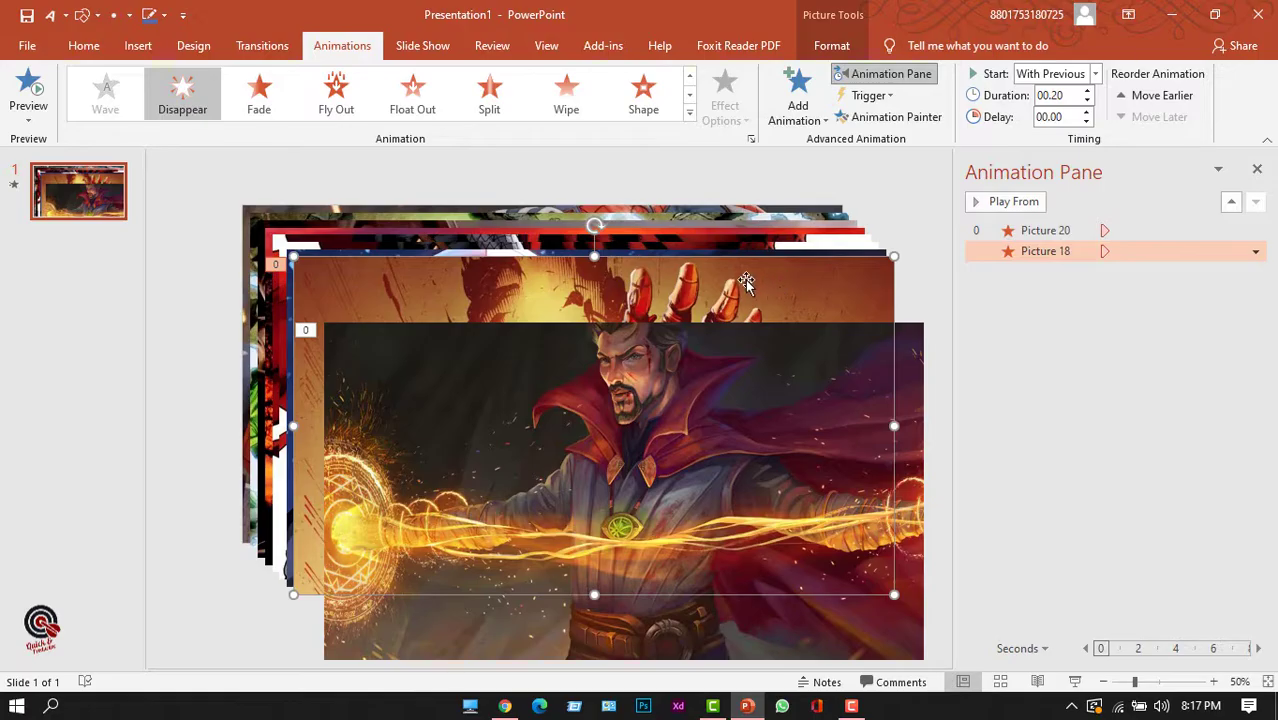
pyautogui.moveTo(746, 282); pyautogui.dragTo(758, 310)
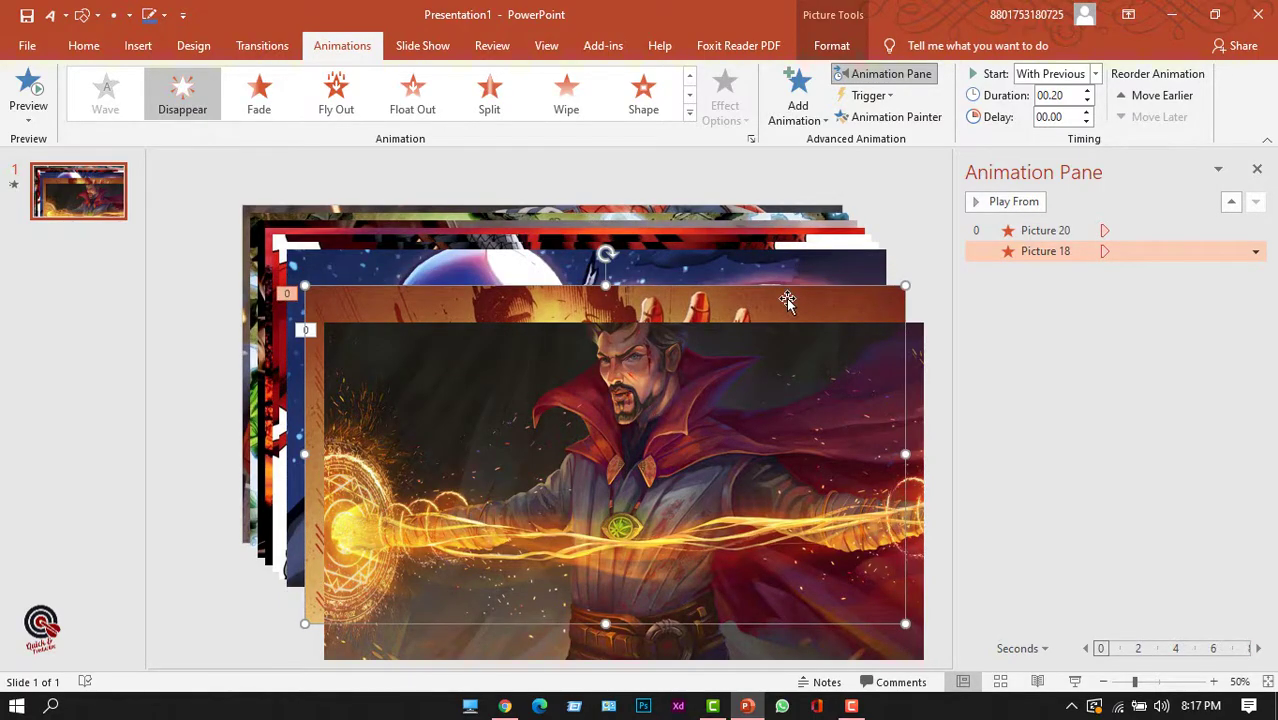
# Paint the same animation onto Pictures 16, 14, 12, 10, 8, 6 and 4
pyautogui.click(877, 119)
pyautogui.click(712, 260)
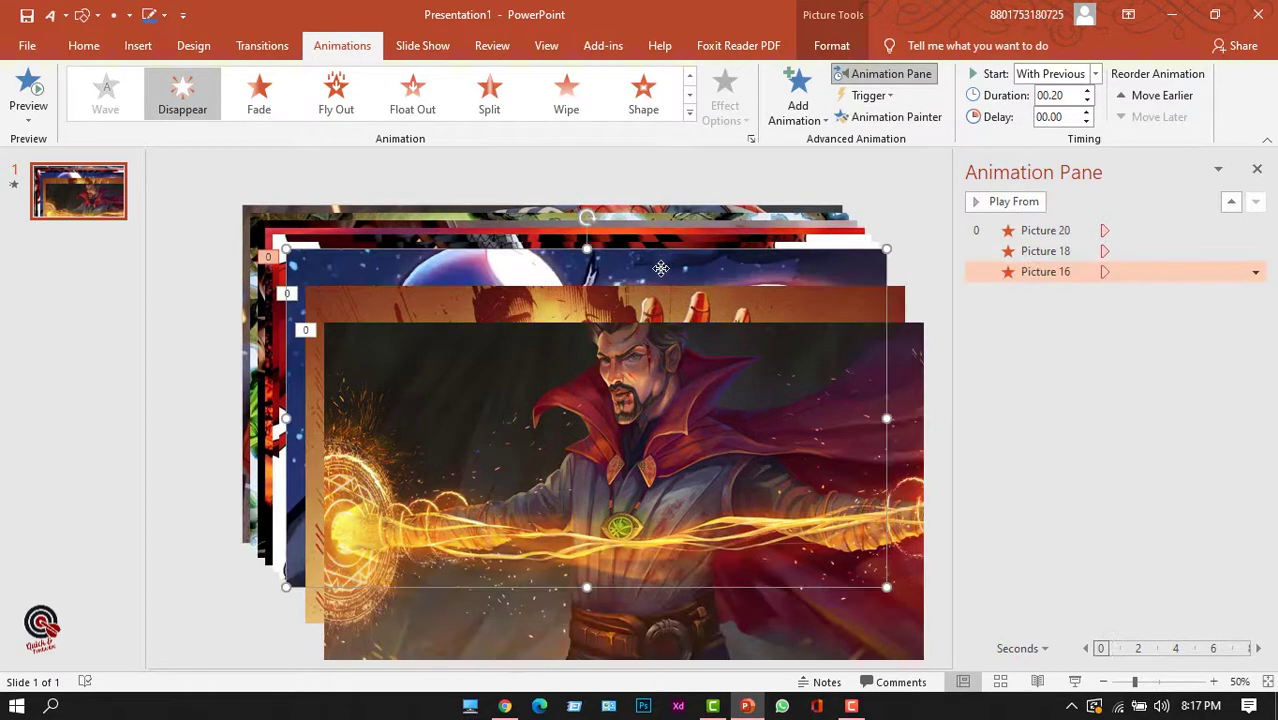
pyautogui.click(694, 266)
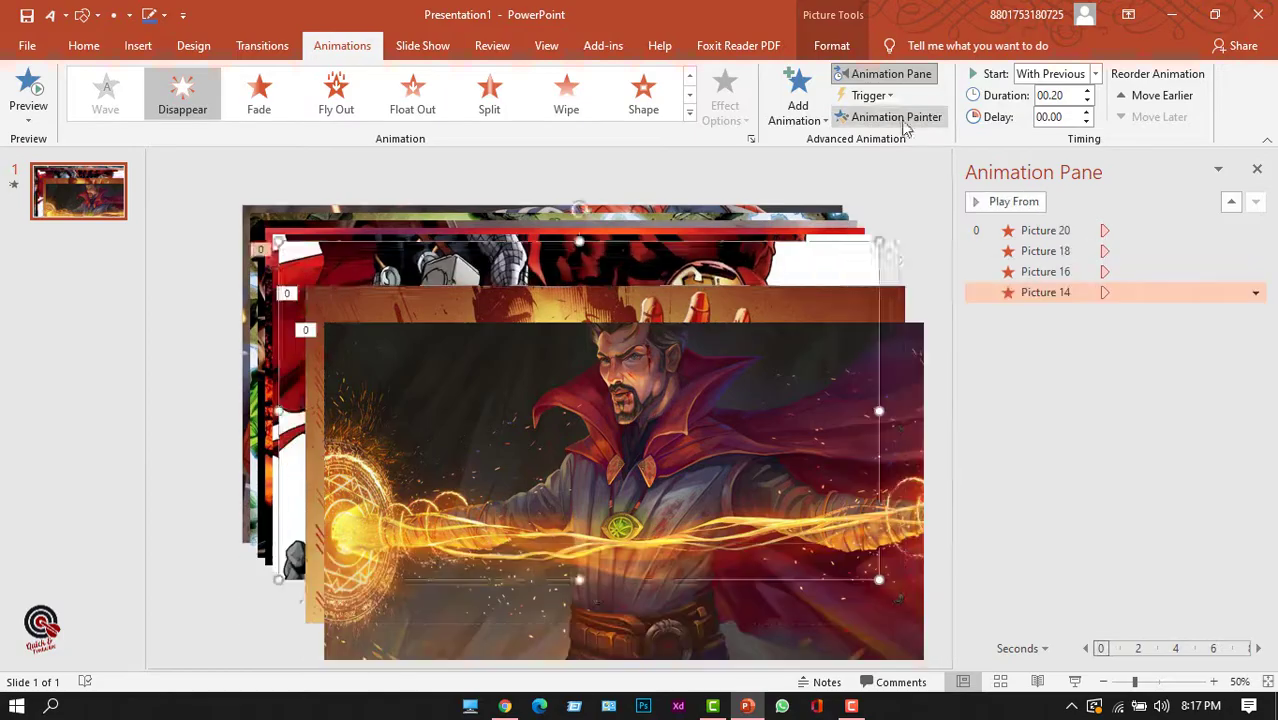
pyautogui.click(697, 268)
pyautogui.click(697, 268)
pyautogui.click(740, 240)
pyautogui.click(782, 212)
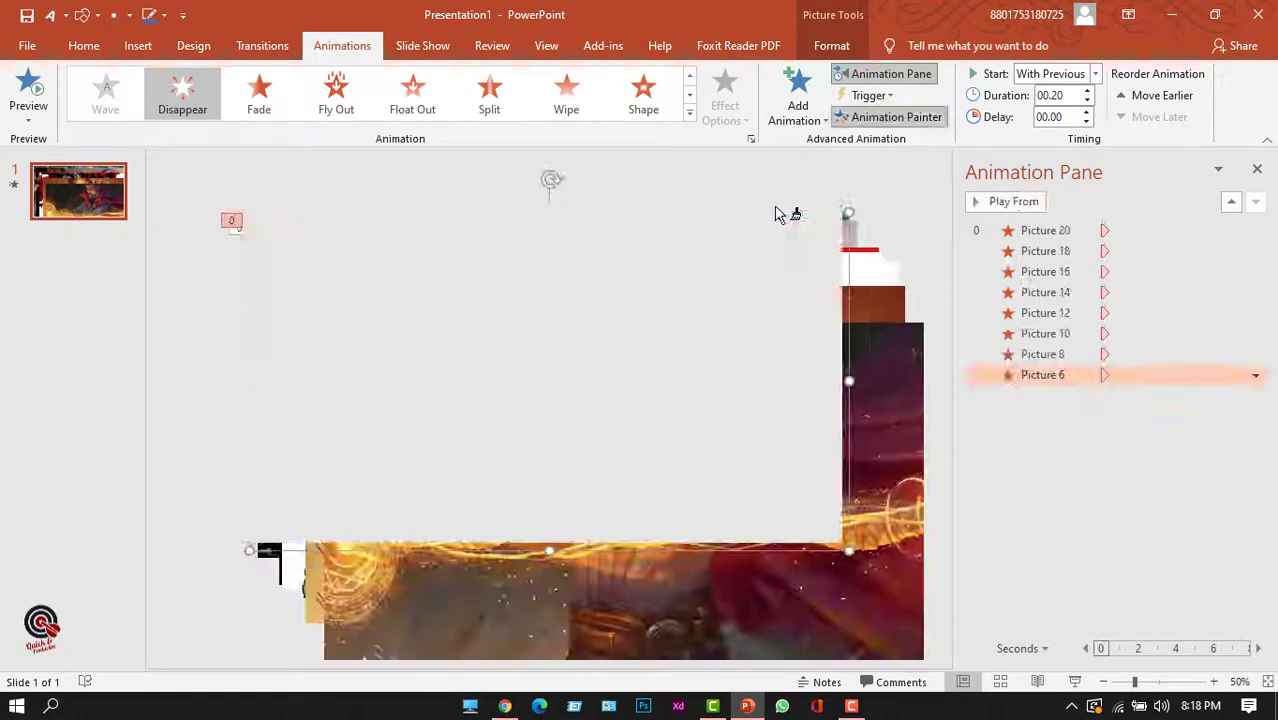
pyautogui.click(822, 388)
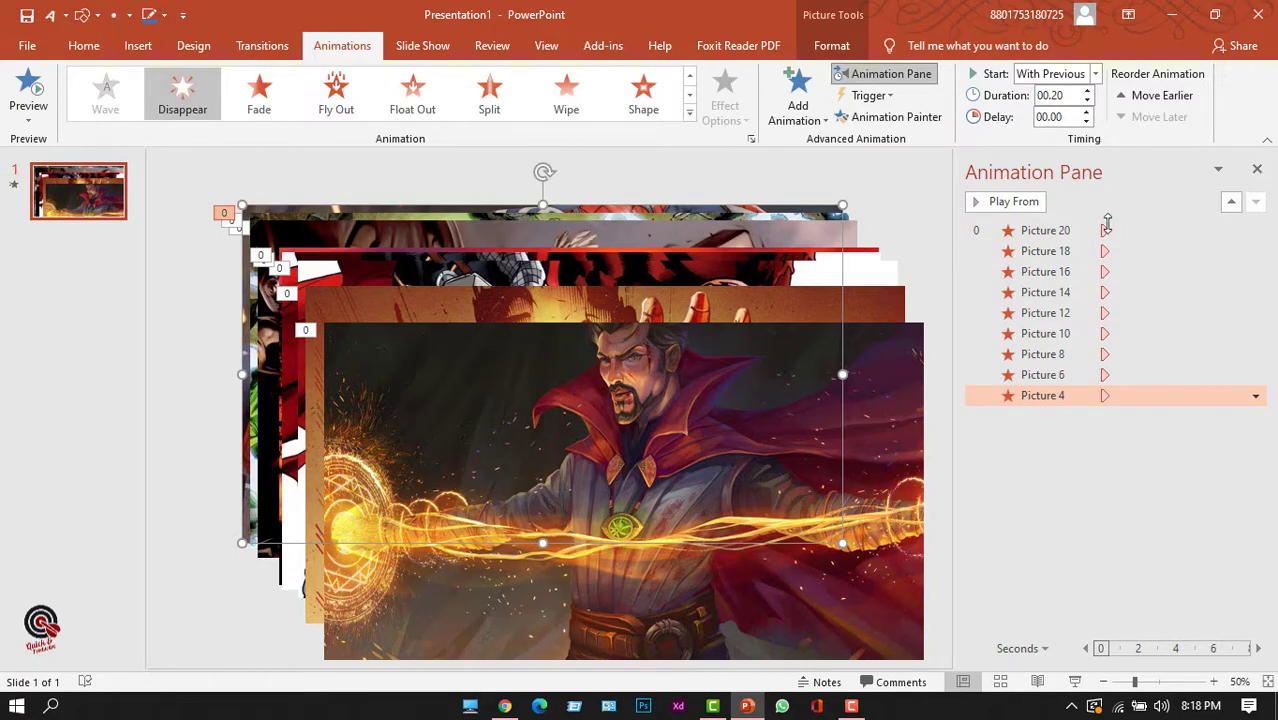
# Set delays of 0.25, 0.50 and 0.75 seconds on Pictures 18, 16 and 14
pyautogui.click(1077, 258)
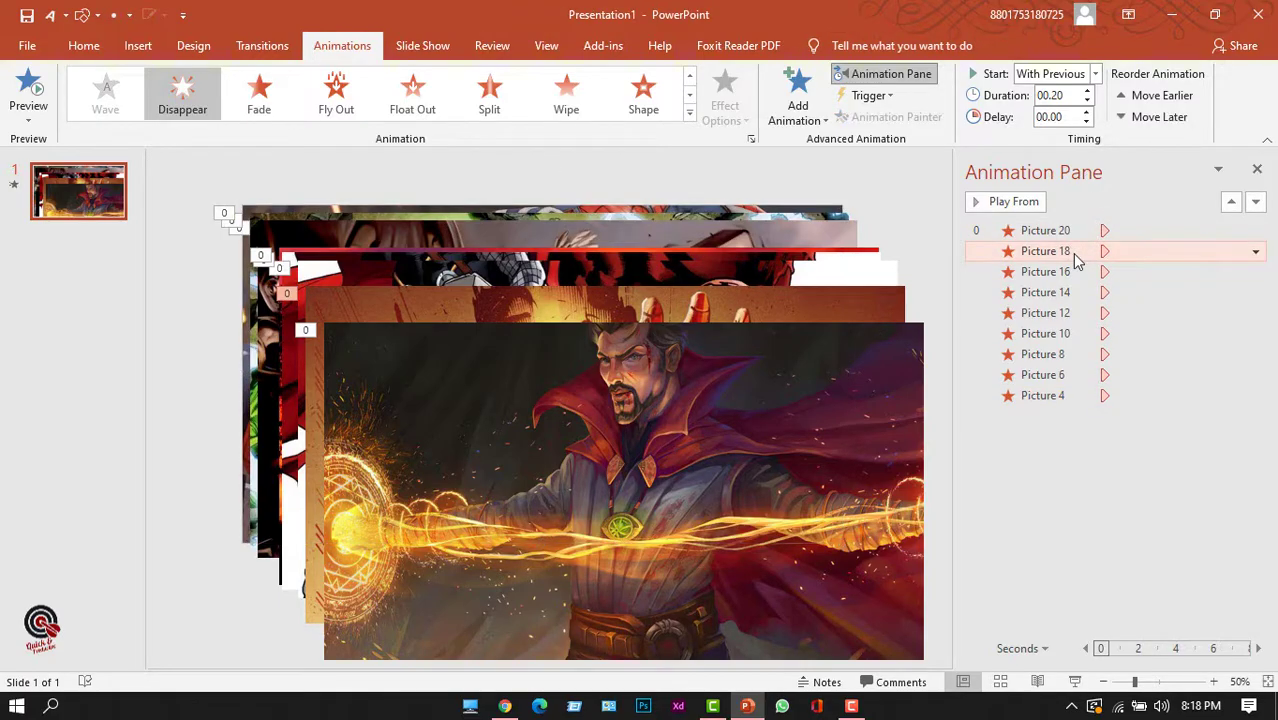
pyautogui.click(1072, 117)
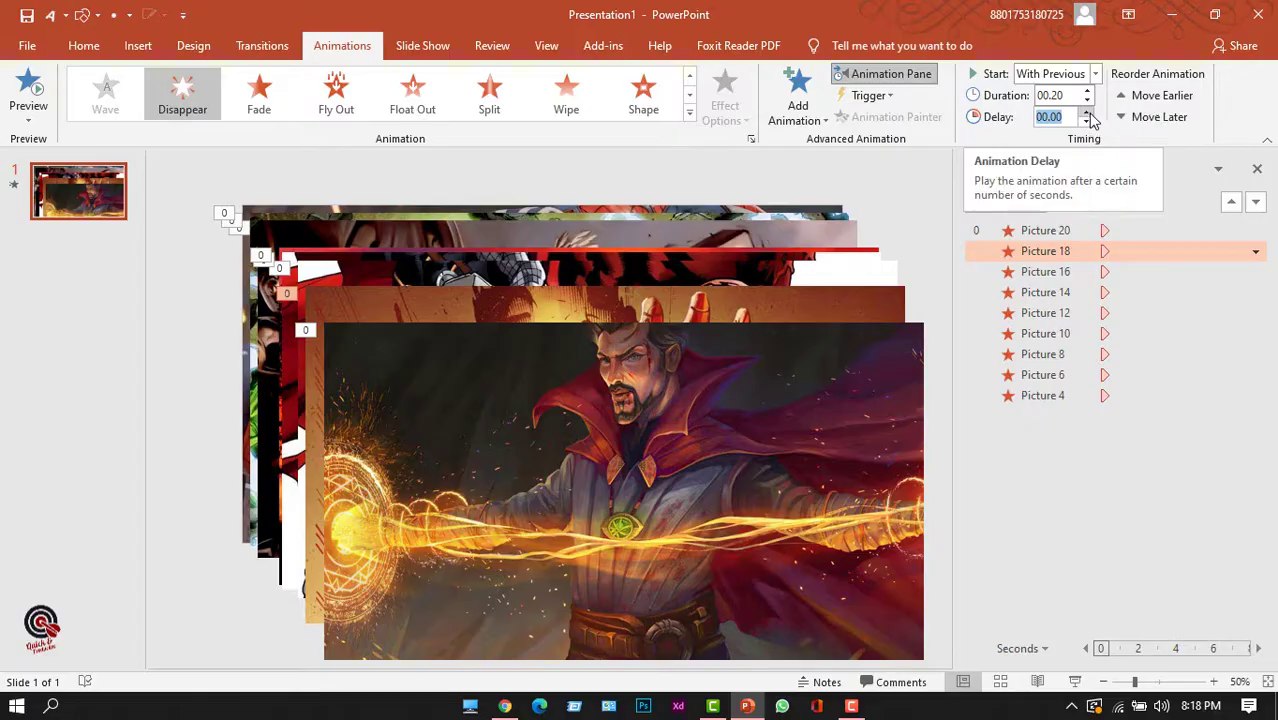
pyautogui.click(1088, 113)
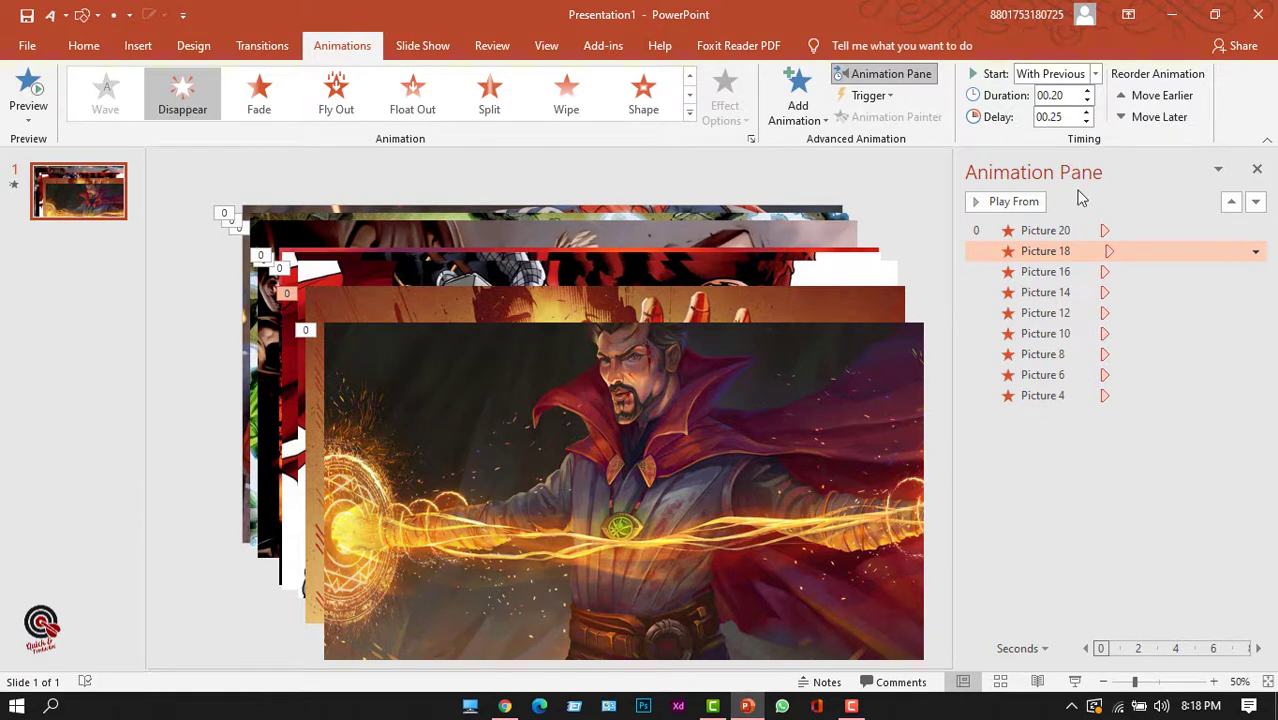
pyautogui.click(1069, 272)
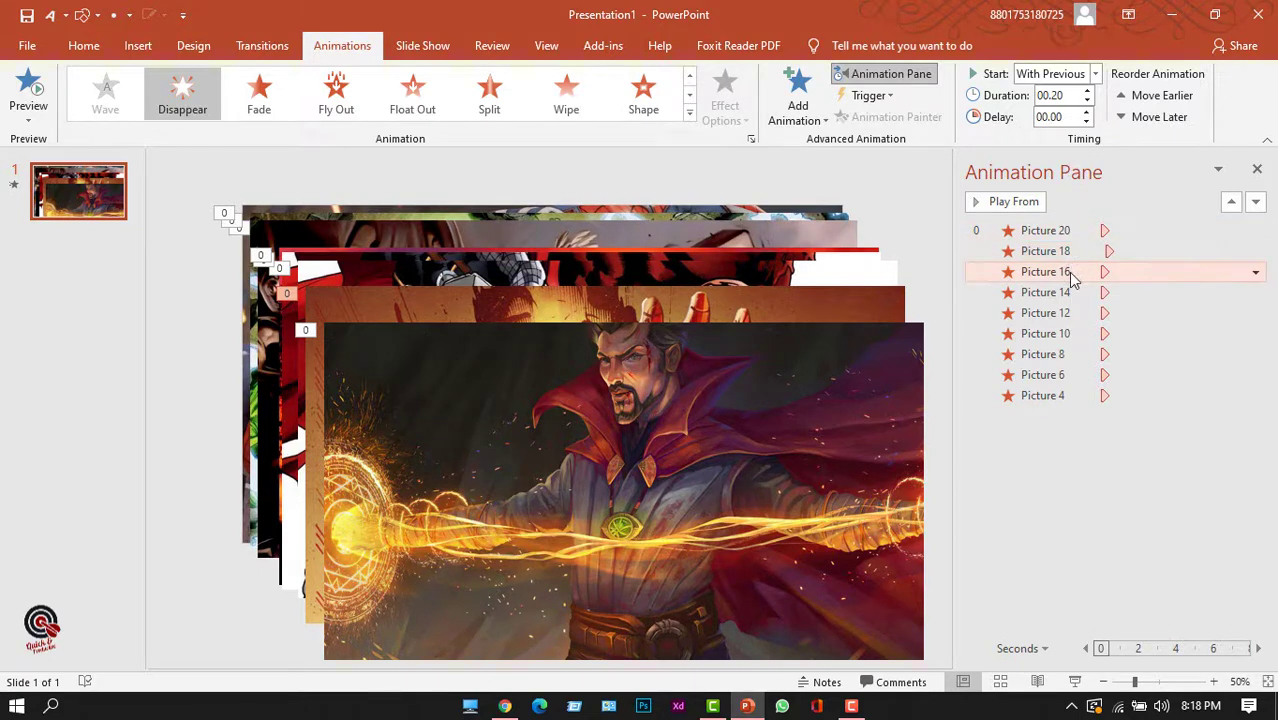
pyautogui.click(1087, 112)
pyautogui.click(1087, 112)
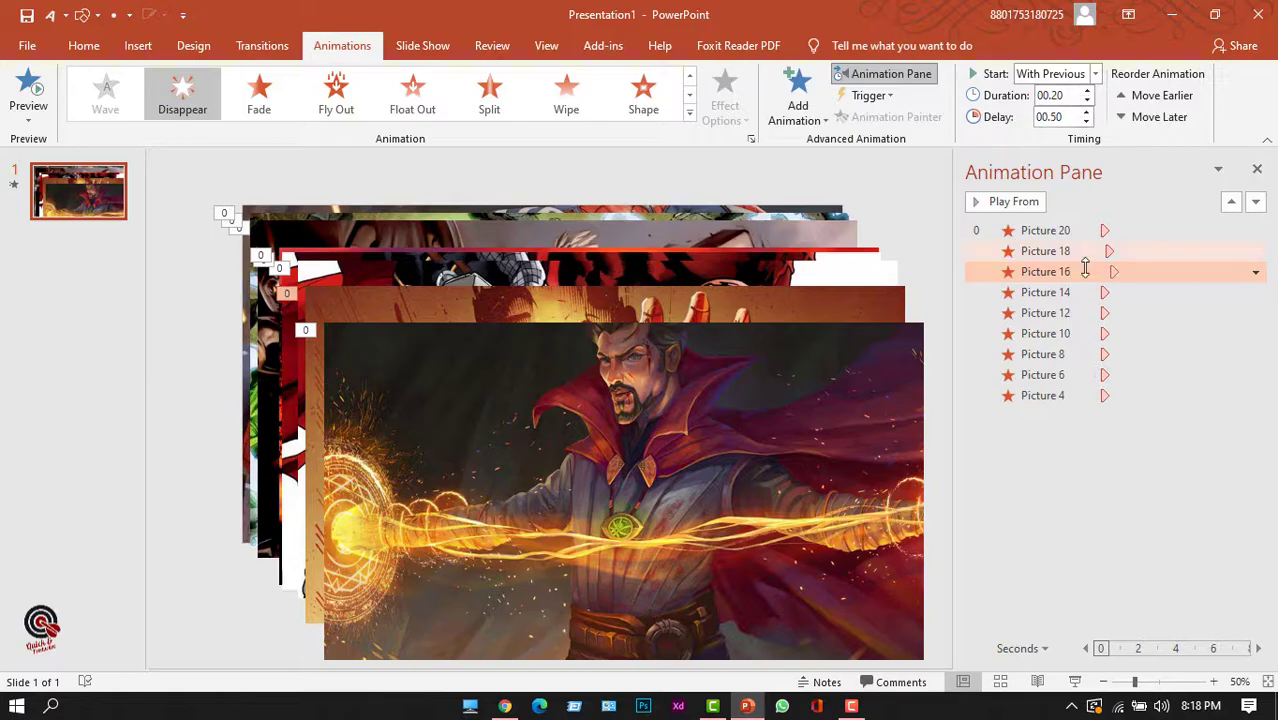
pyautogui.click(1083, 292)
pyautogui.click(1087, 112)
pyautogui.click(1087, 112)
pyautogui.click(1087, 112)
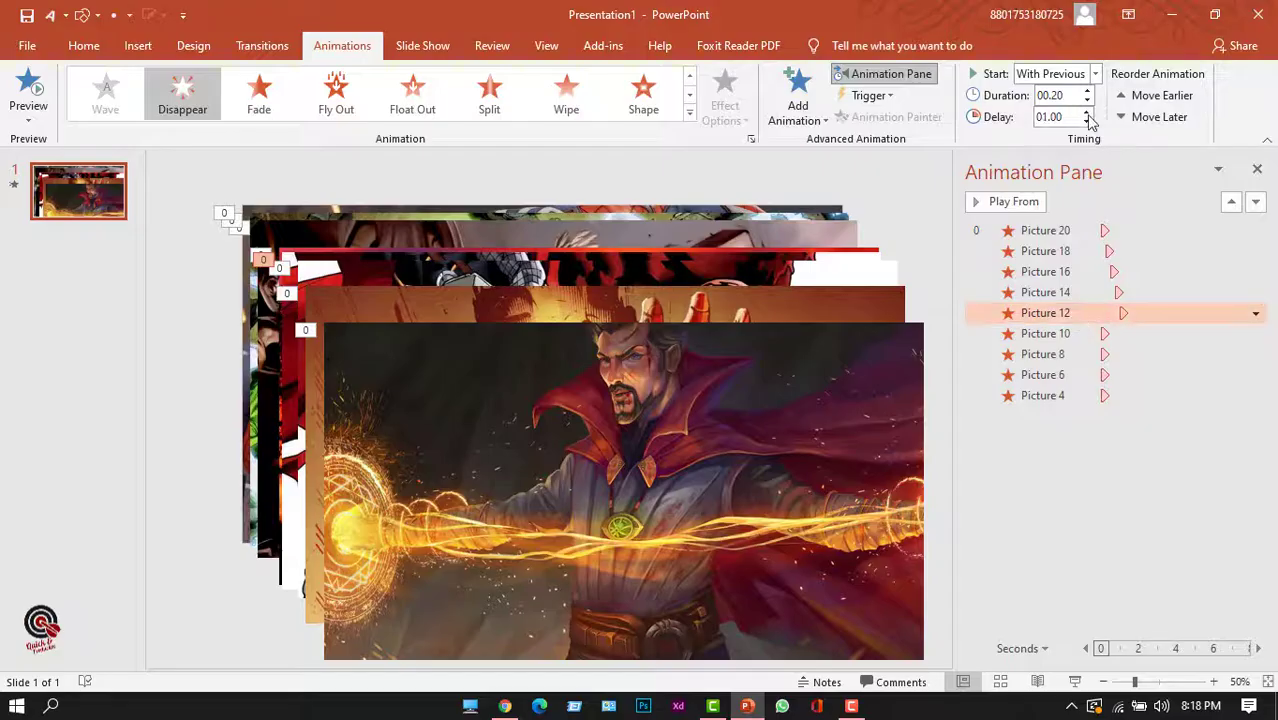
# Step through the remaining animations, giving Picture 4 a 2-second delay, then deselect
pyautogui.click(1085, 333)
pyautogui.click(1085, 354)
pyautogui.click(1087, 375)
pyautogui.click(1090, 396)
pyautogui.write('2')
pyautogui.press('Return')
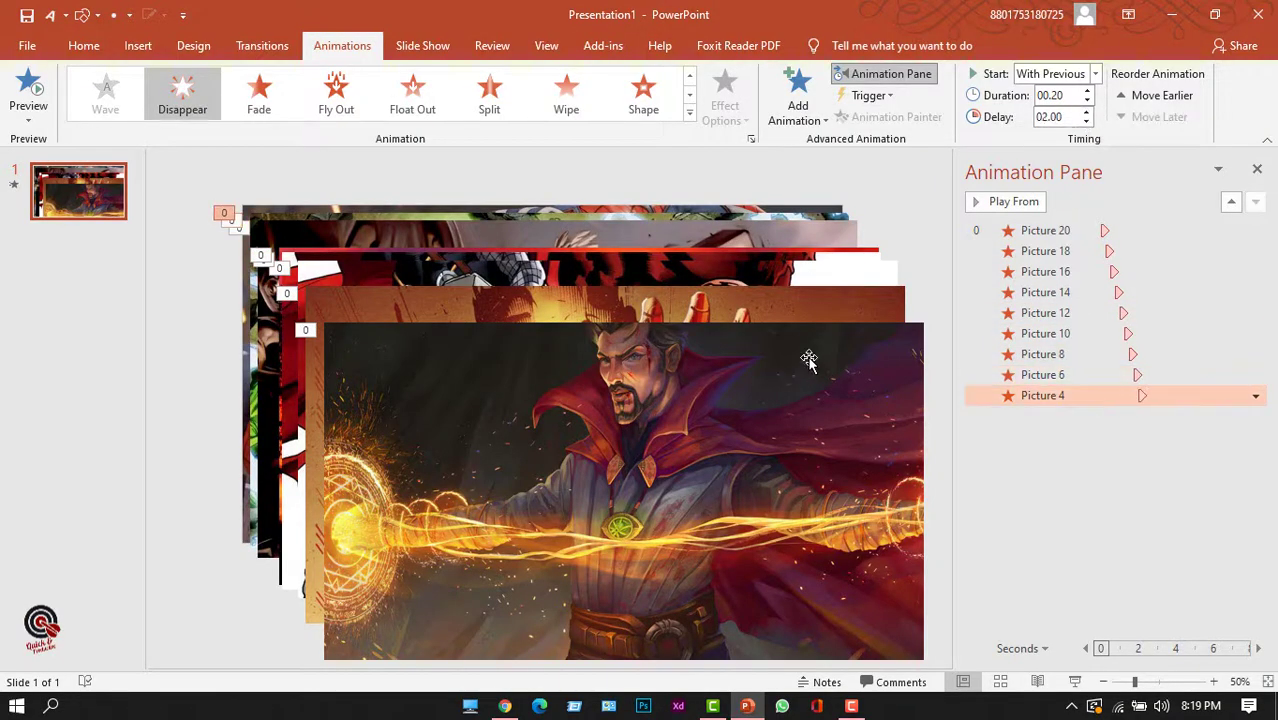
pyautogui.click(208, 606)
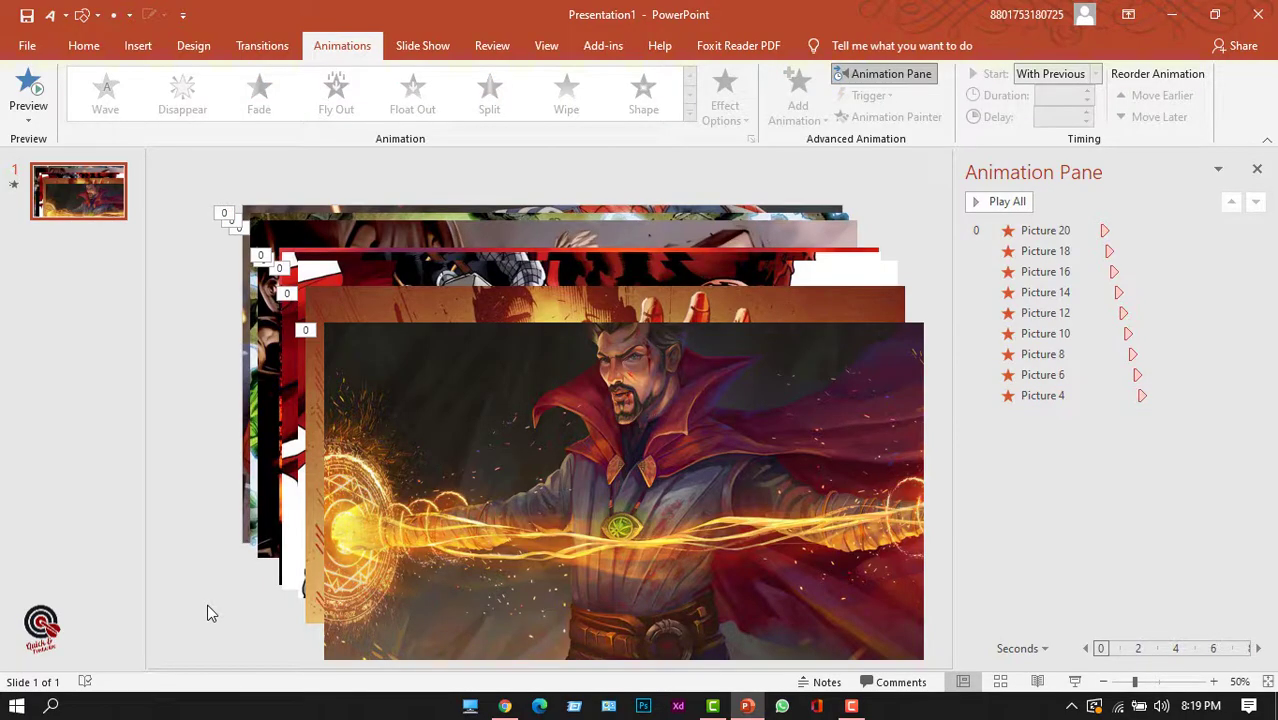
# Align all pictures center and middle into one stack and drag it to fill the slide
pyautogui.hotkey('ctrl', 'a')
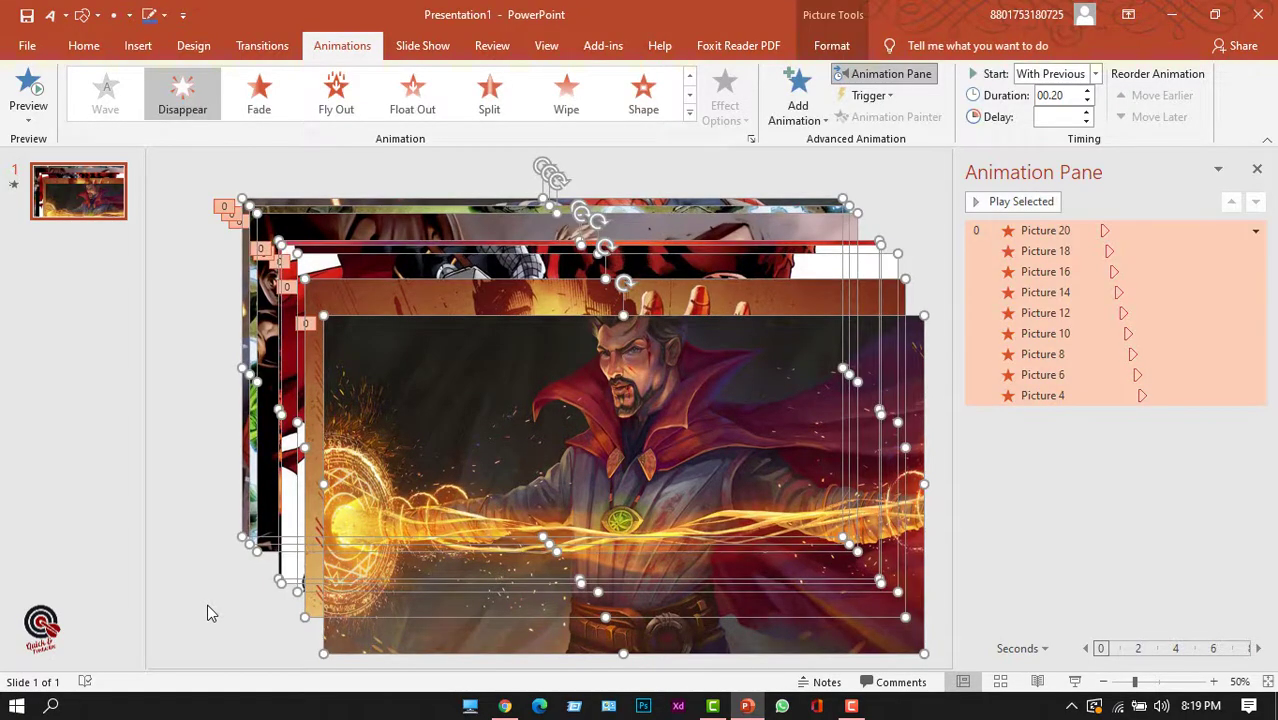
pyautogui.click(830, 46)
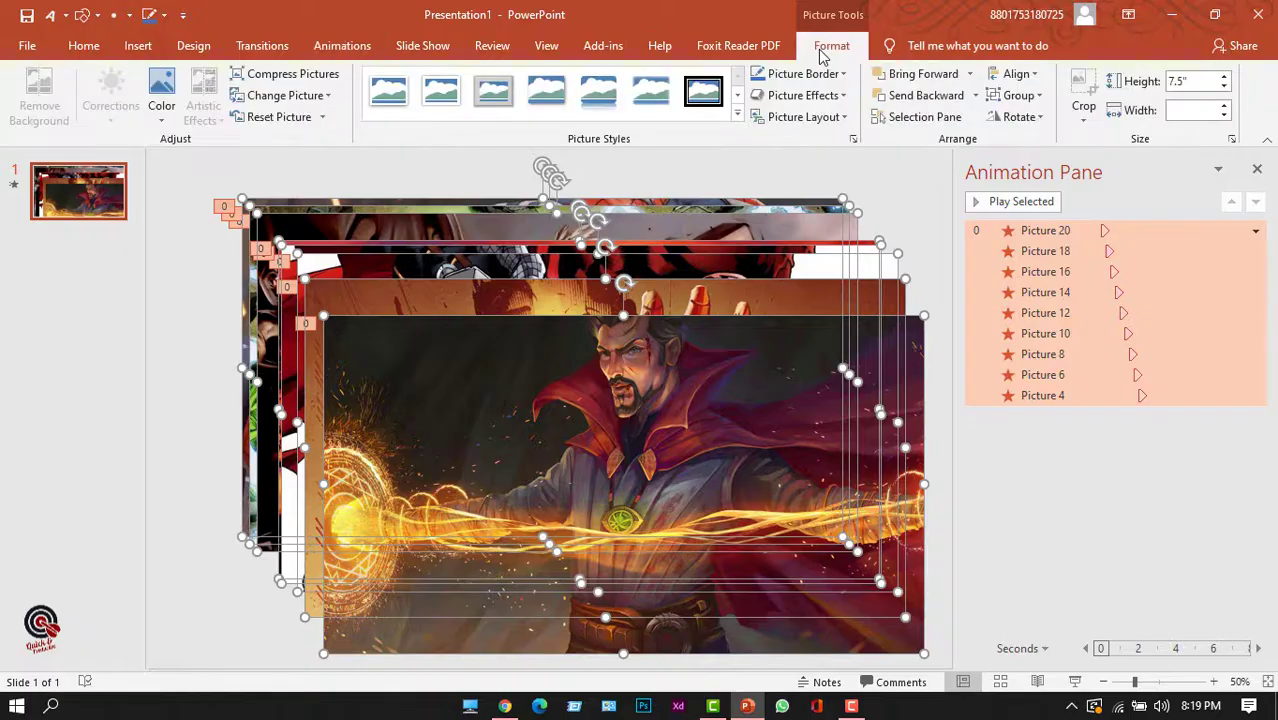
pyautogui.click(1029, 80)
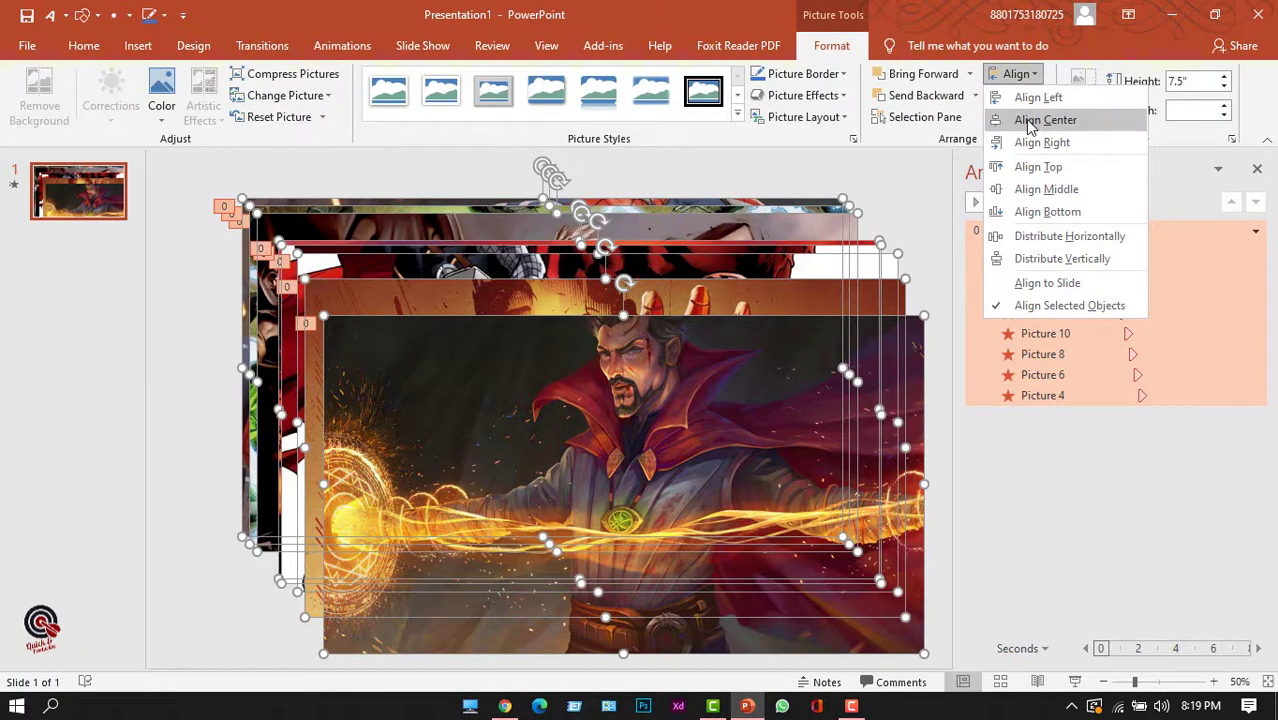
pyautogui.click(1031, 121)
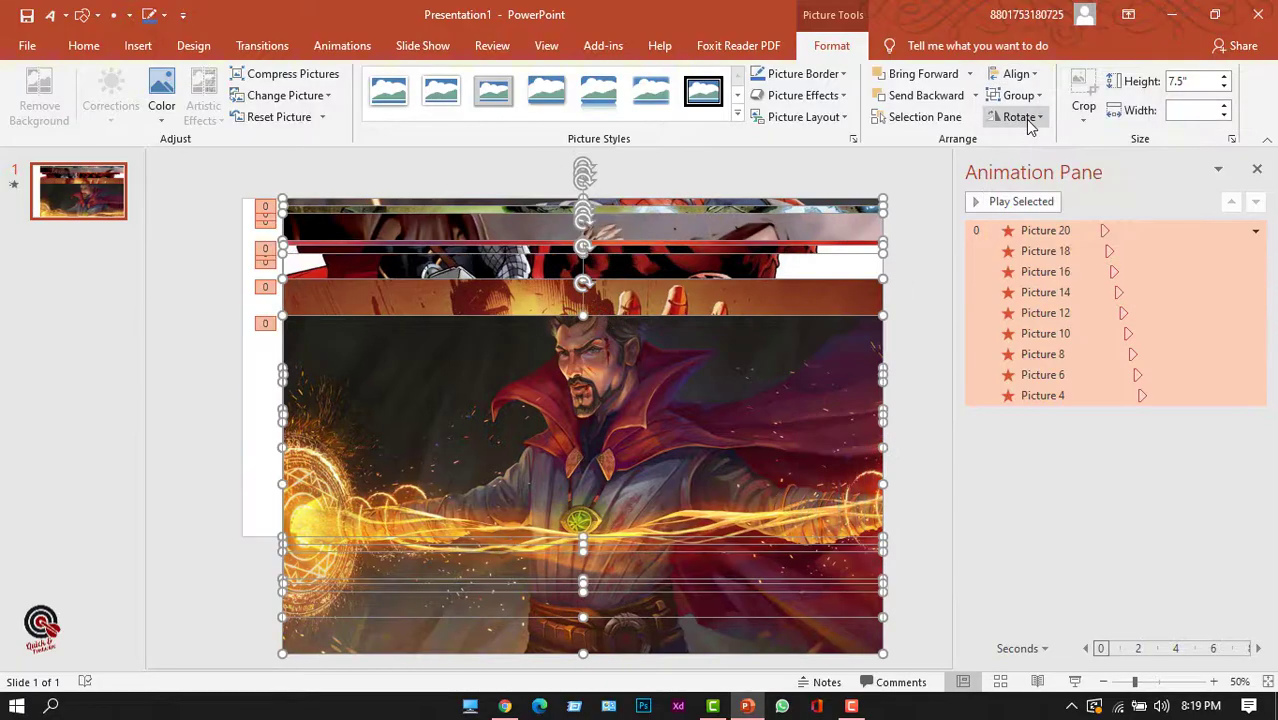
pyautogui.click(1015, 76)
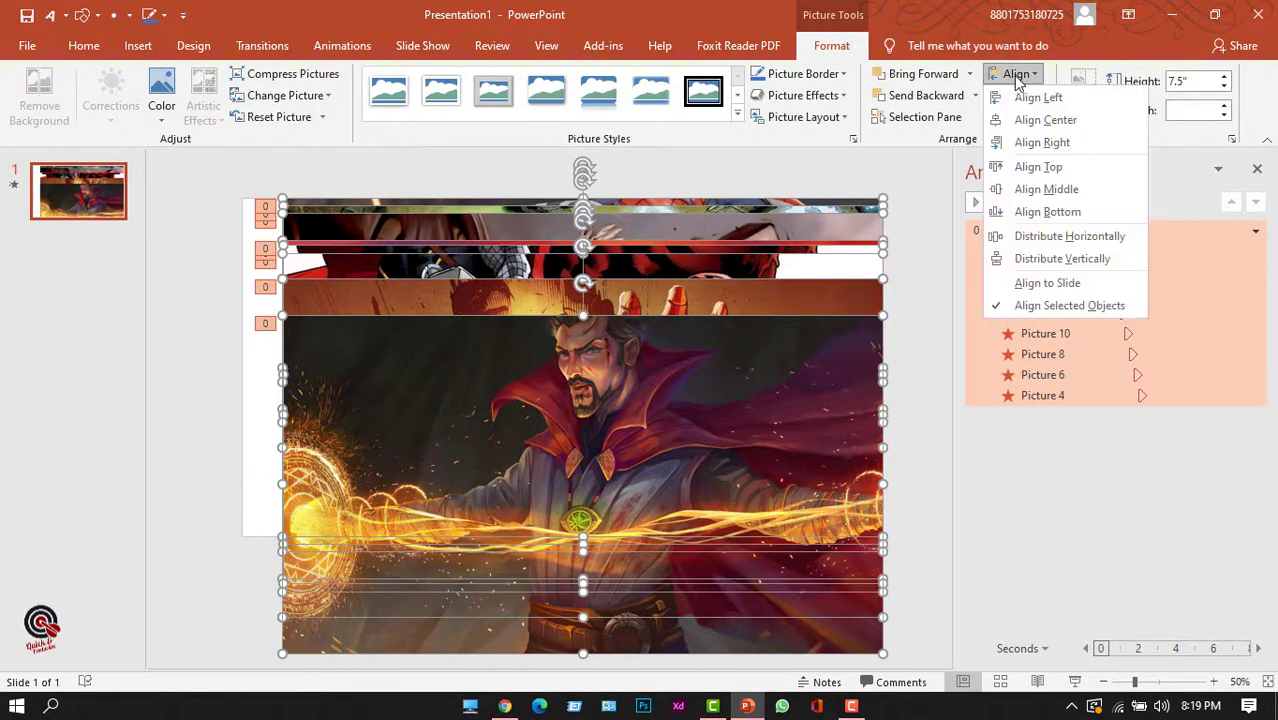
pyautogui.click(1046, 189)
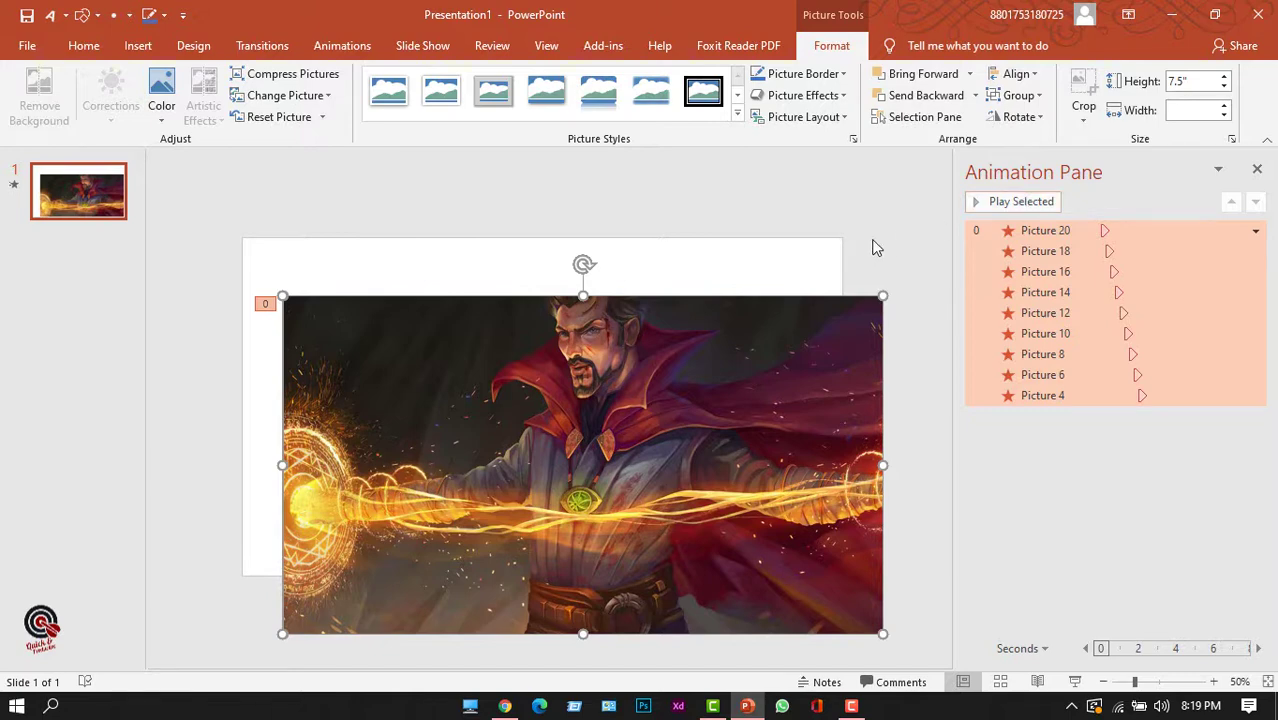
pyautogui.moveTo(645, 394); pyautogui.dragTo(603, 335)
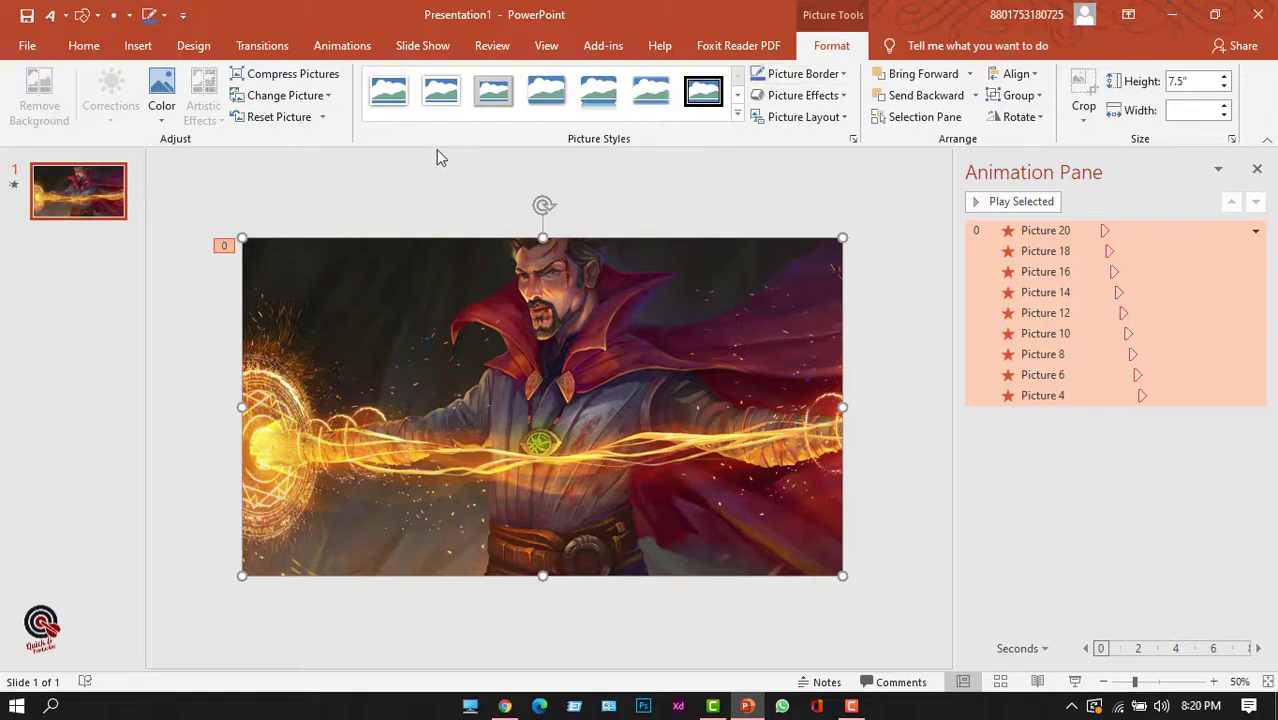
# Show the Selection Pane listing all slide objects
pyautogui.click(84, 45)
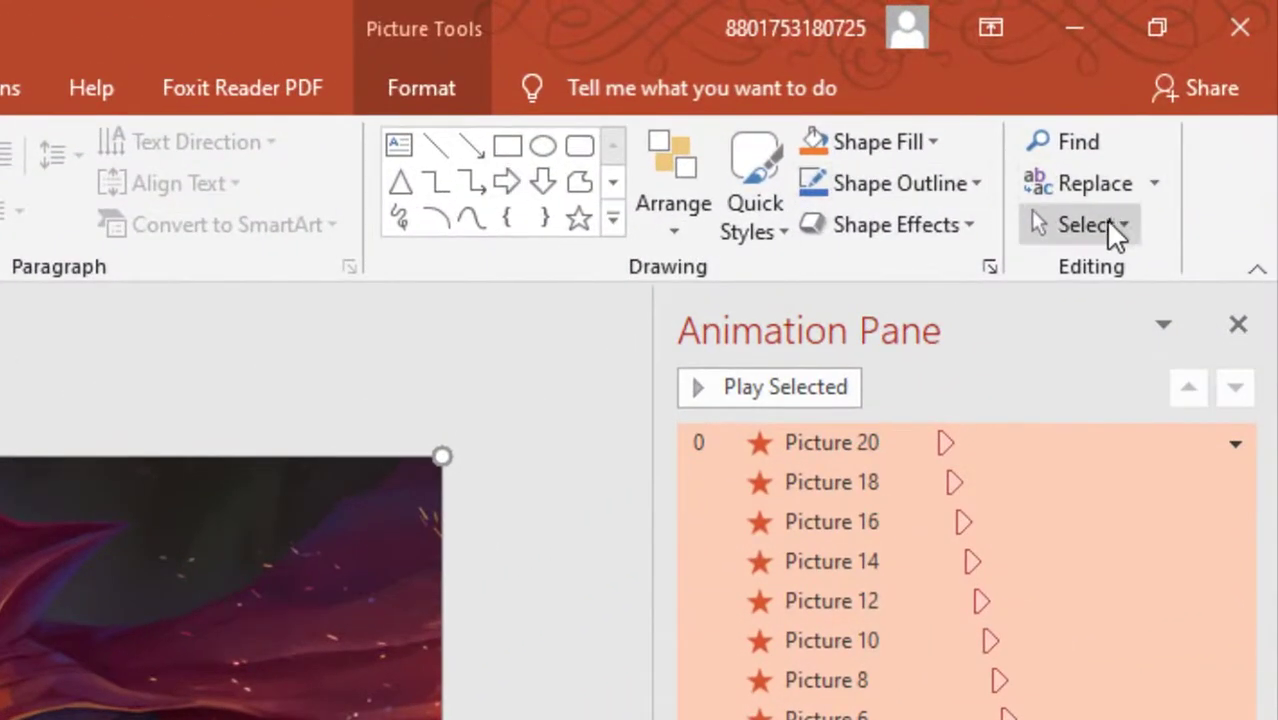
pyautogui.click(1123, 227)
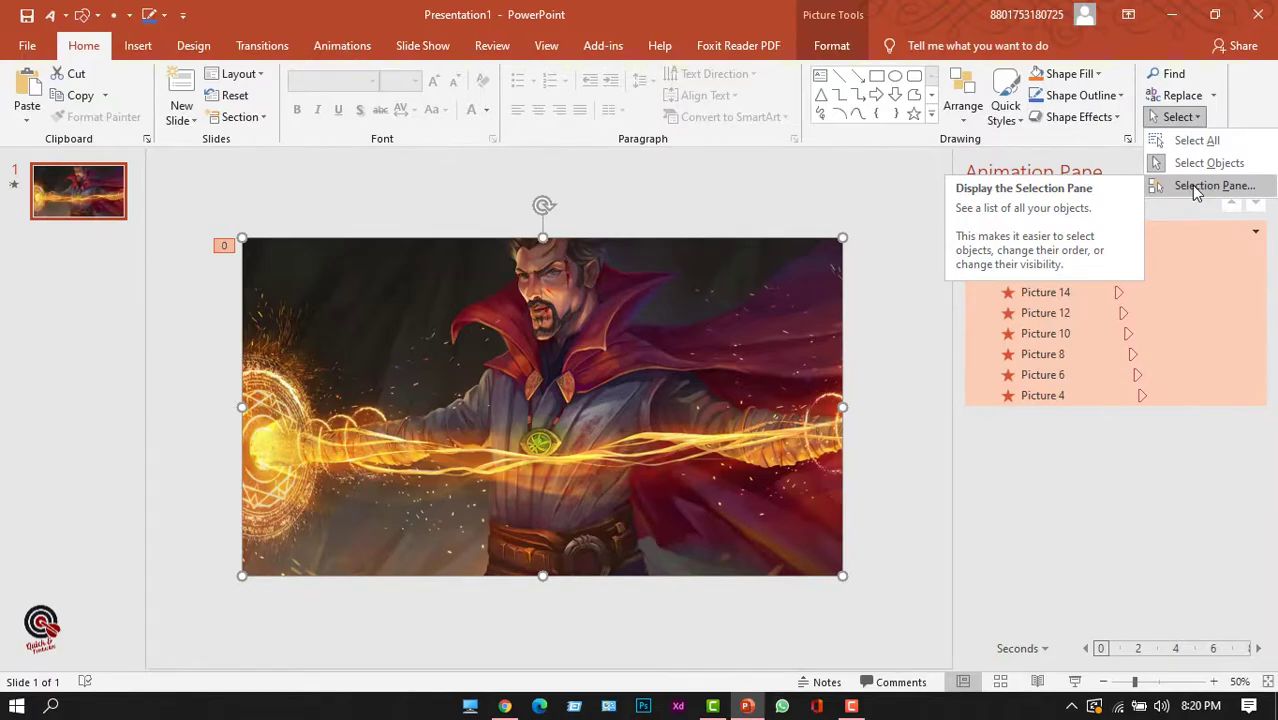
pyautogui.click(1212, 186)
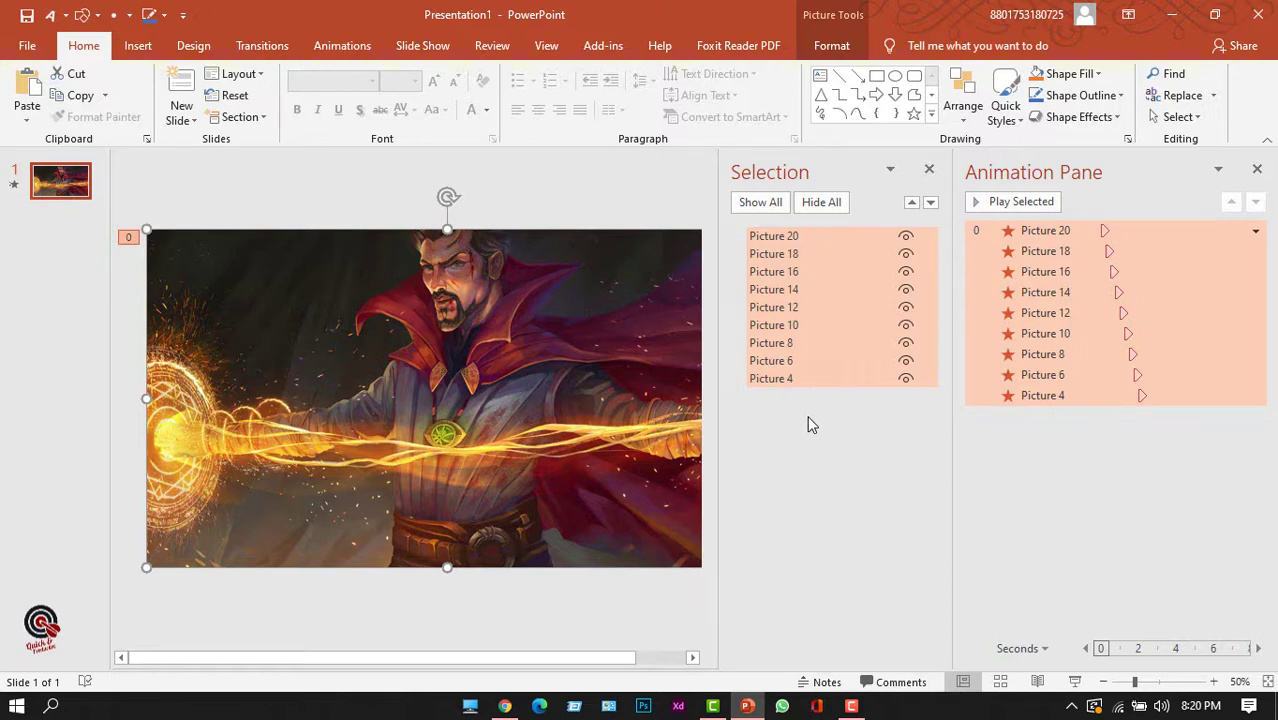
# Duplicate the selected pictures with Ctrl+D and zoom the slide view out
pyautogui.hotkey('ctrl', 'd')
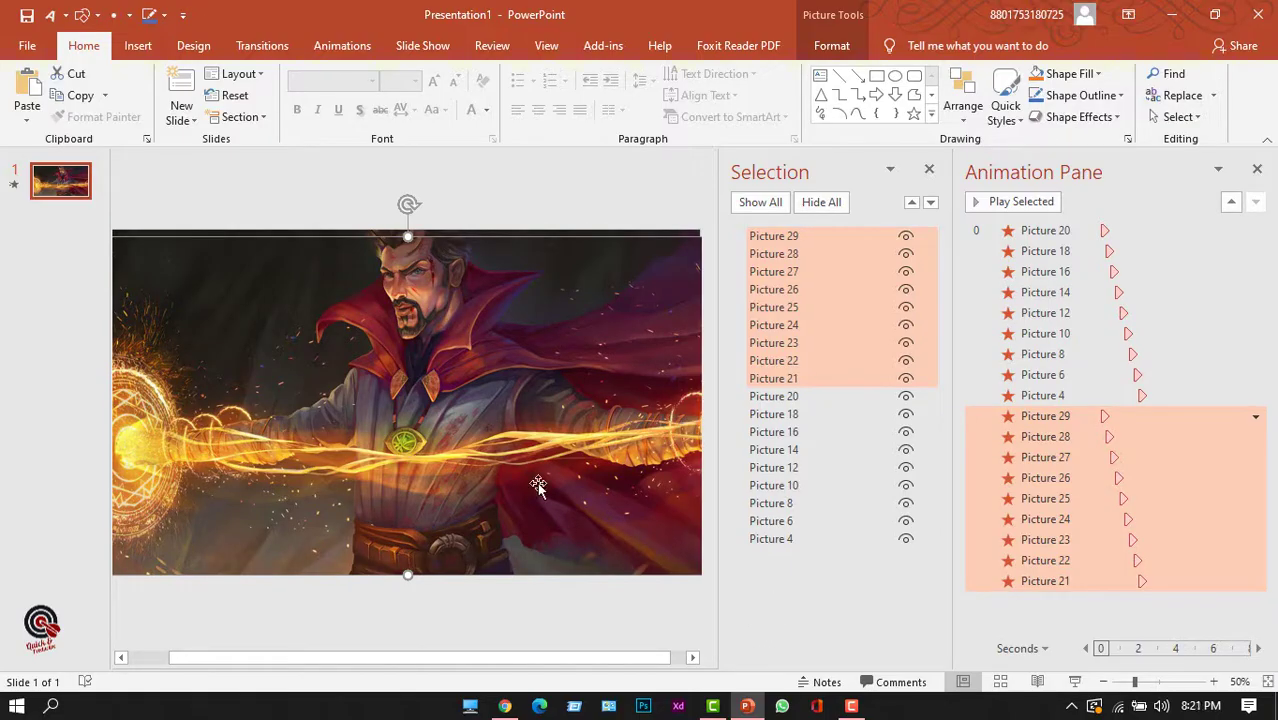
pyautogui.click(1103, 681)
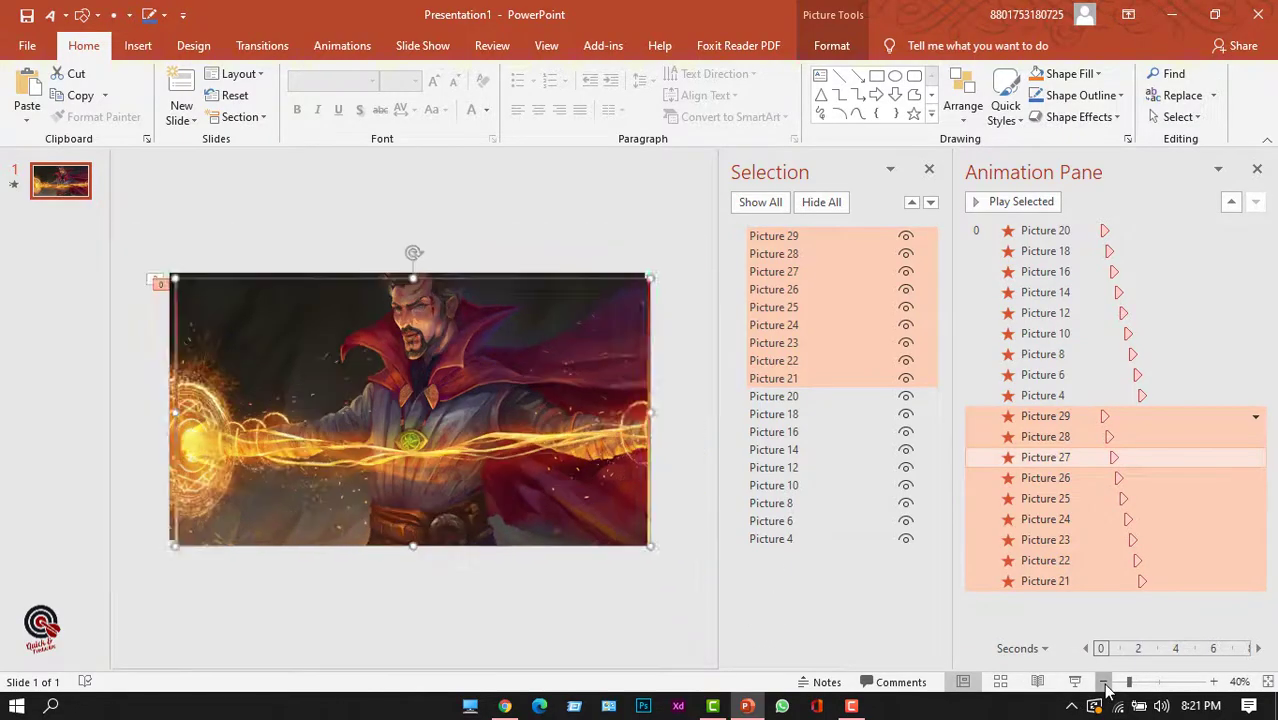
pyautogui.click(1103, 681)
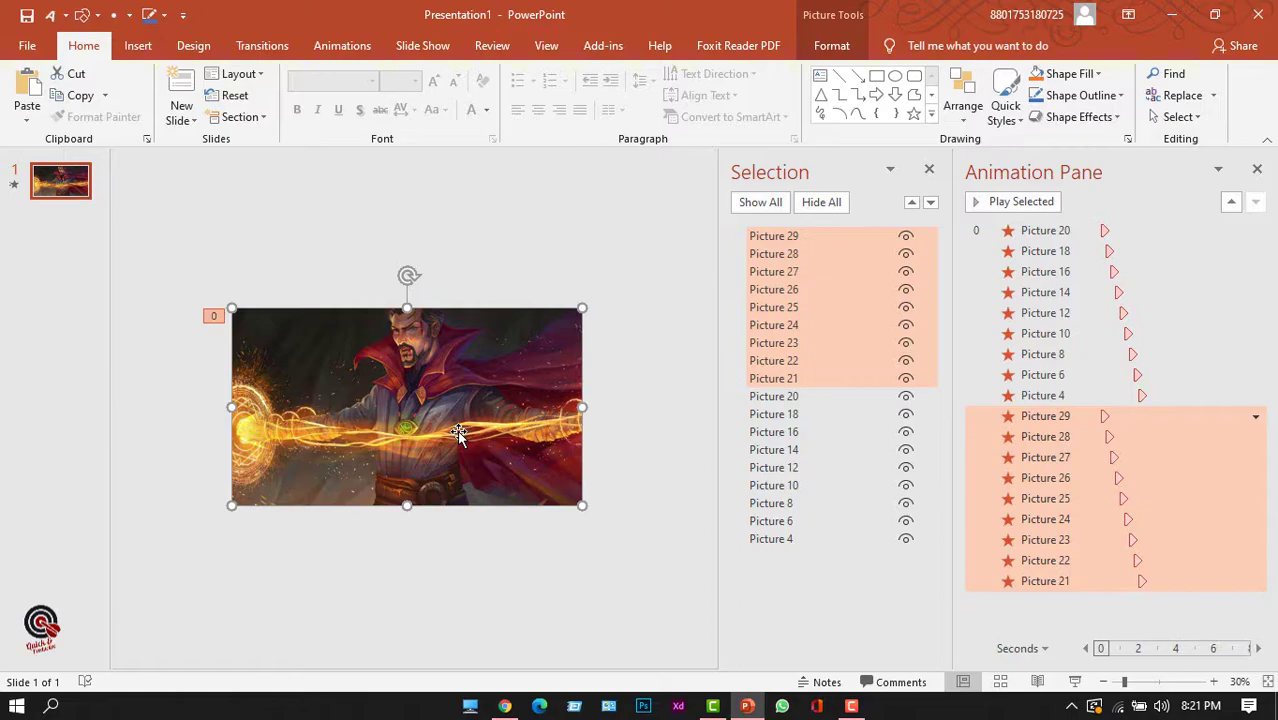
# Send the copied pictures to the back and drag Picture 29's timing bar later
pyautogui.rightClick(448, 385)
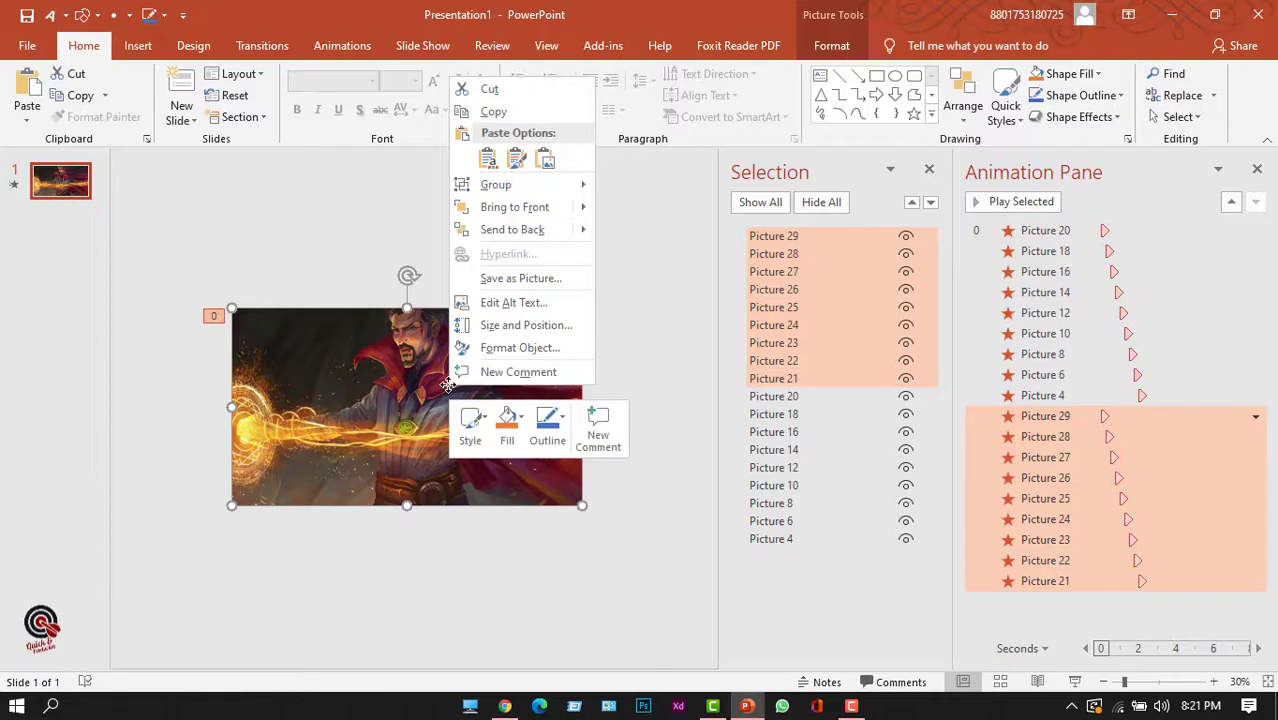
pyautogui.click(512, 230)
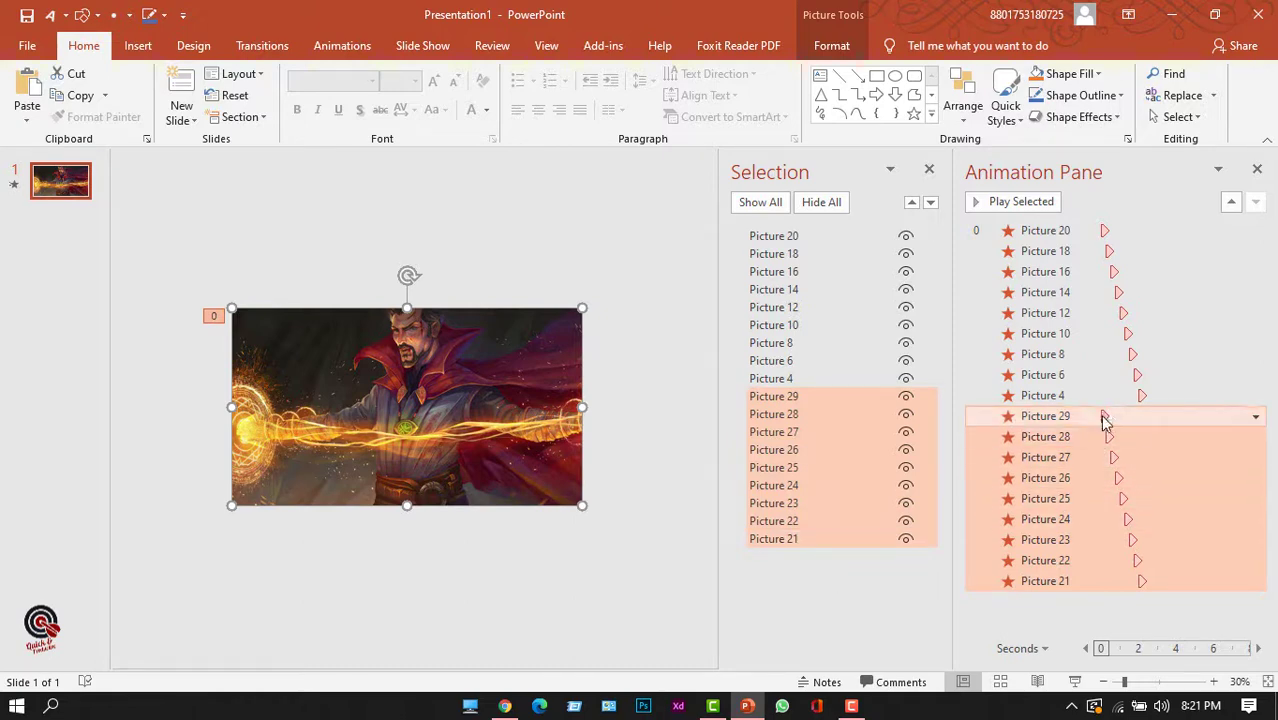
pyautogui.moveTo(1104, 420)
pyautogui.mouseDown()
pyautogui.moveTo(1148, 418)
pyautogui.moveTo(1126, 439)
pyautogui.moveTo(1150, 439)
pyautogui.moveTo(1124, 457)
pyautogui.moveTo(1157, 457)
pyautogui.moveTo(1136, 478)
pyautogui.moveTo(1160, 478)
pyautogui.mouseUp()
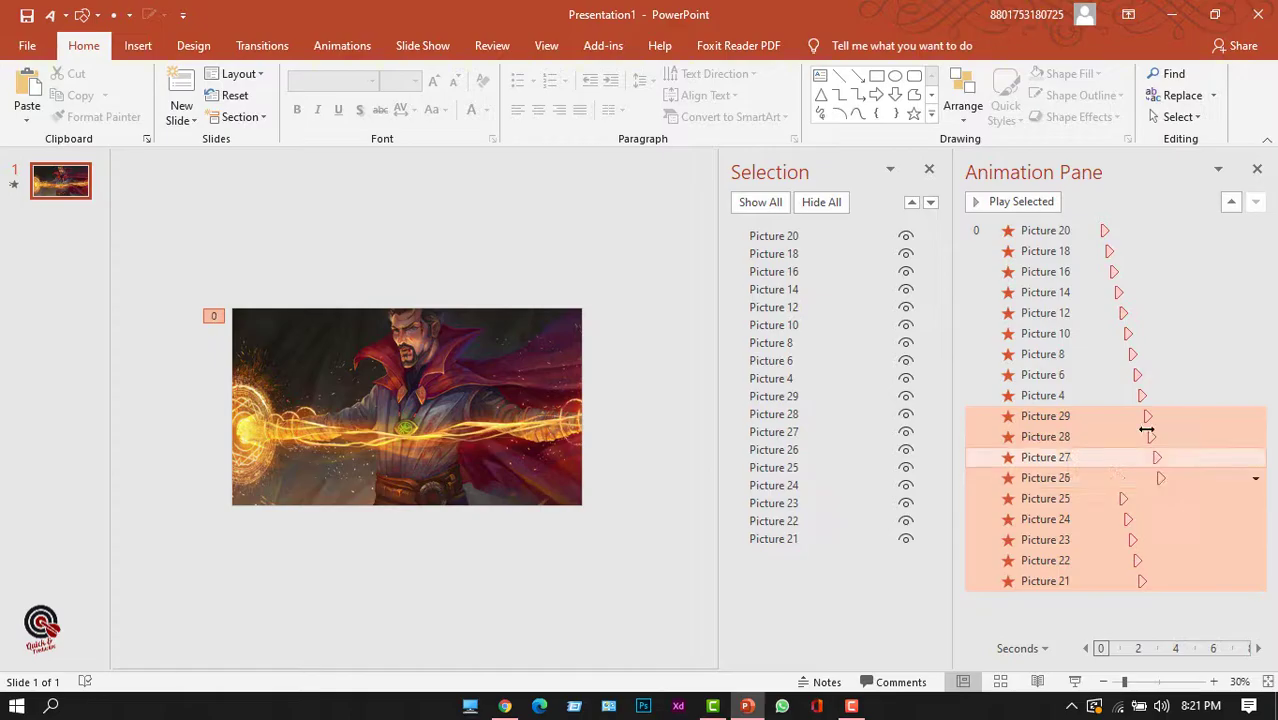
pyautogui.click(344, 47)
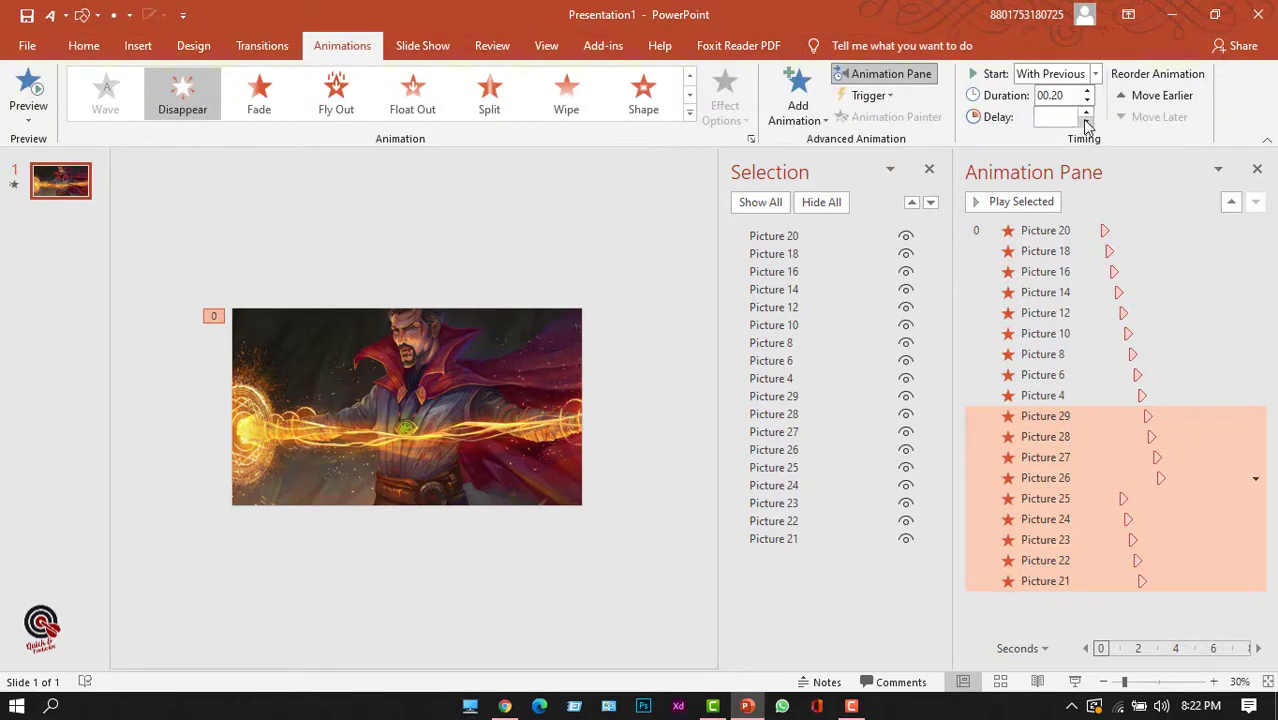
# Drag timing bars for Pictures 25–21 later so every copy follows the originals, then select all
pyautogui.moveTo(1118, 499); pyautogui.dragTo(1183, 558)
pyautogui.moveTo(1143, 581); pyautogui.dragTo(1181, 581)
pyautogui.click(487, 594)
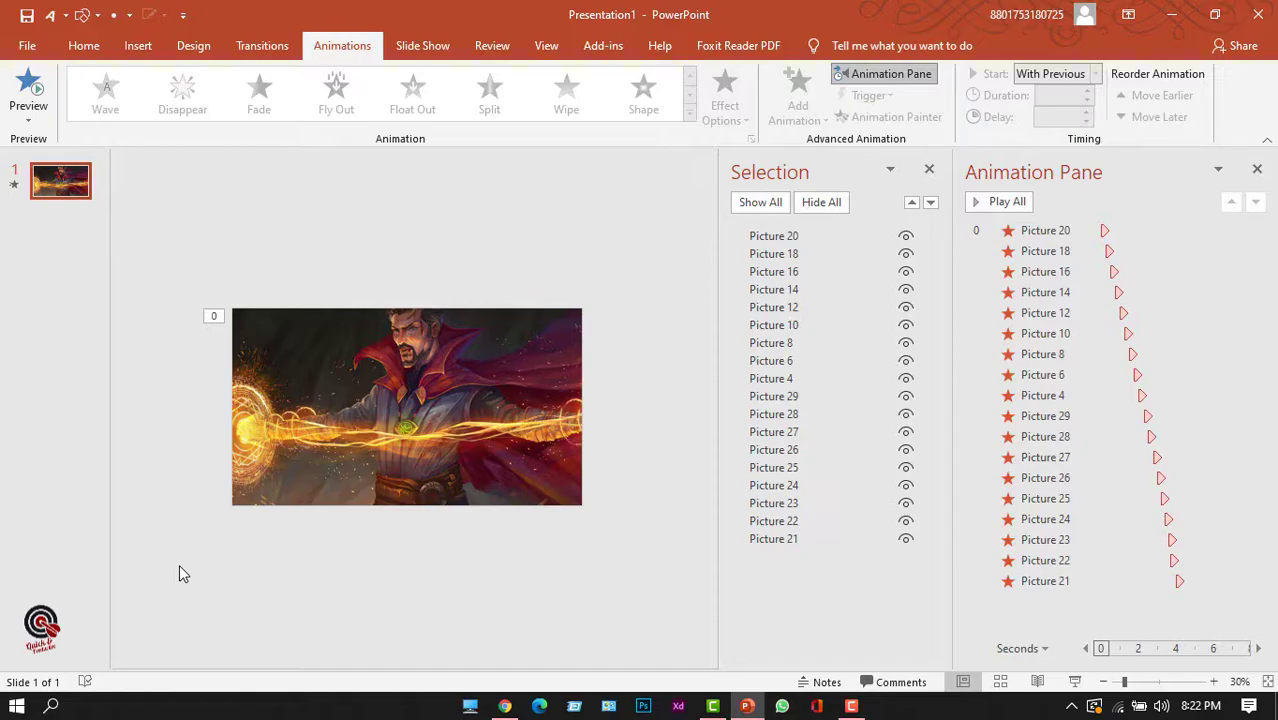
pyautogui.hotkey('ctrl', 'a')
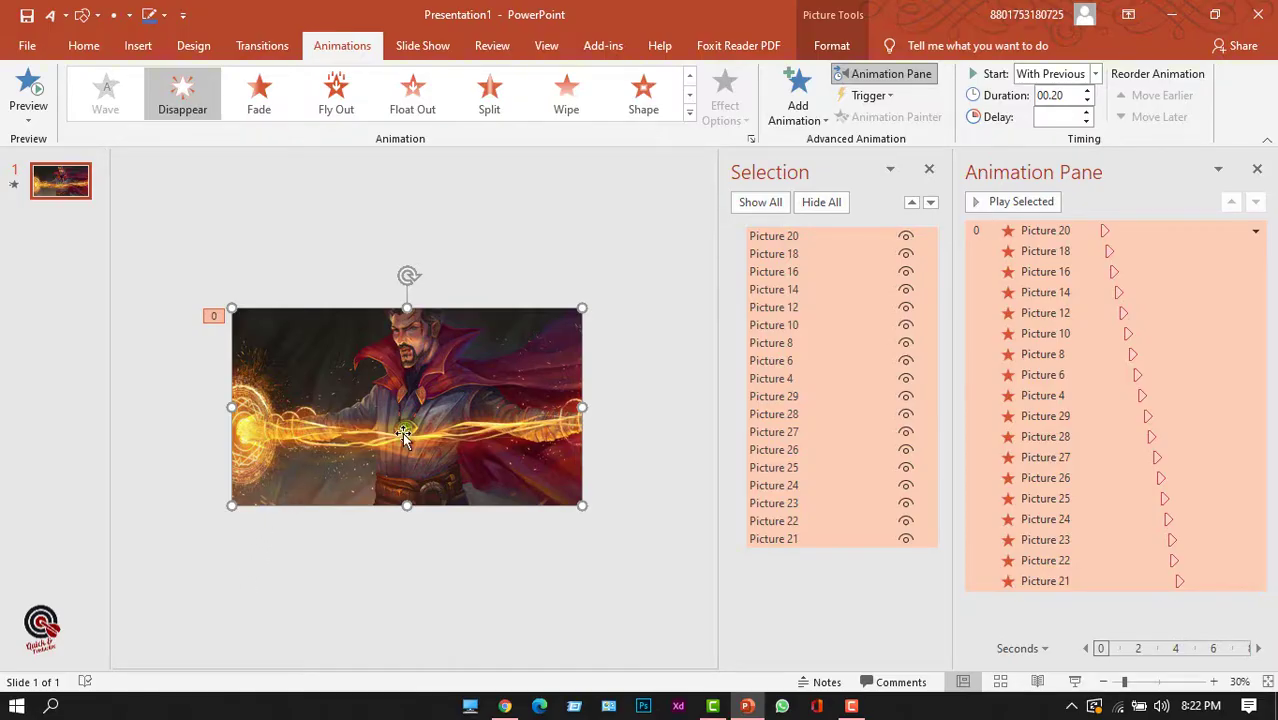
# Duplicate all 18 pictures as Pictures 30–47 and send the copies behind the others
pyautogui.hotkey('ctrl', 'd')
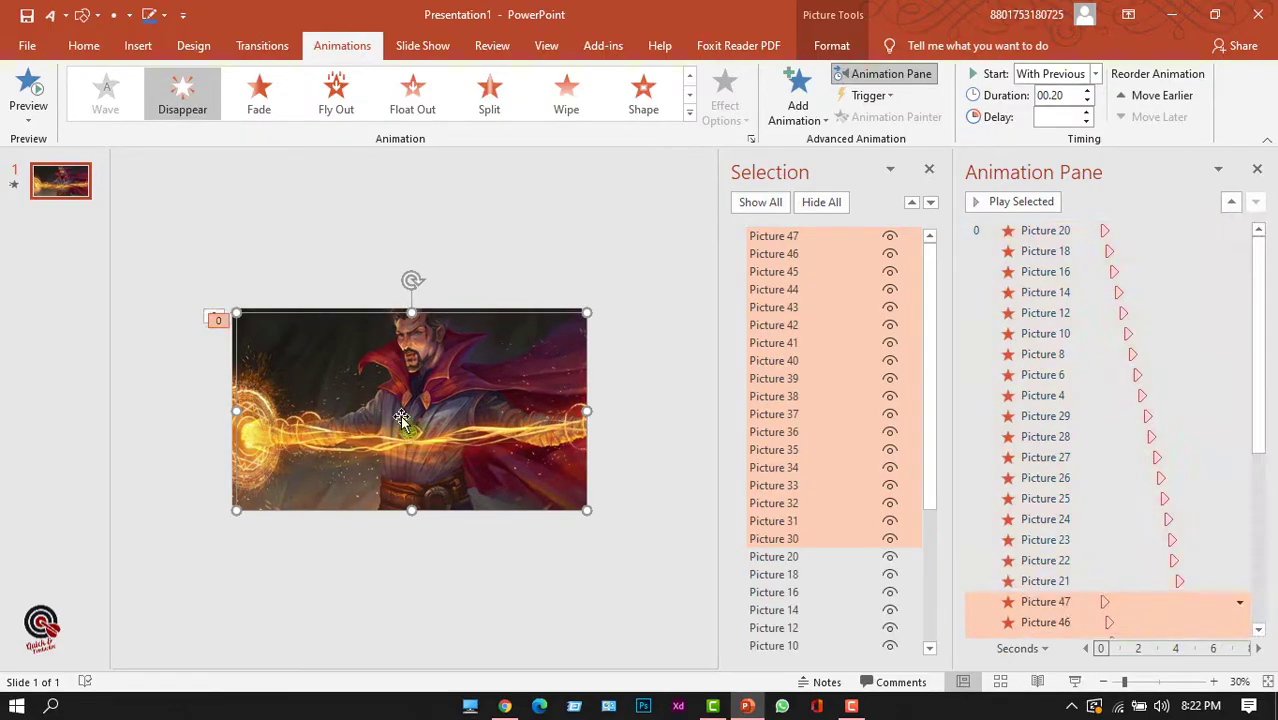
pyautogui.moveTo(397, 410); pyautogui.dragTo(401, 408)
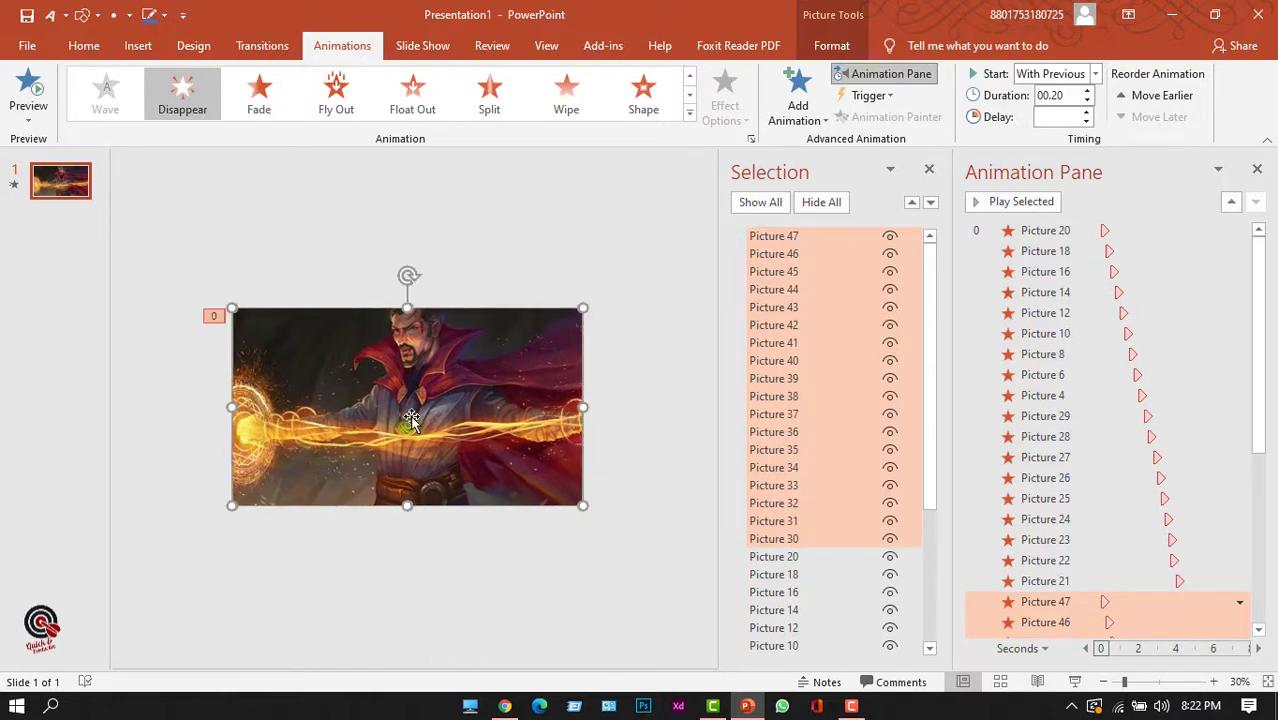
pyautogui.rightClick(414, 392)
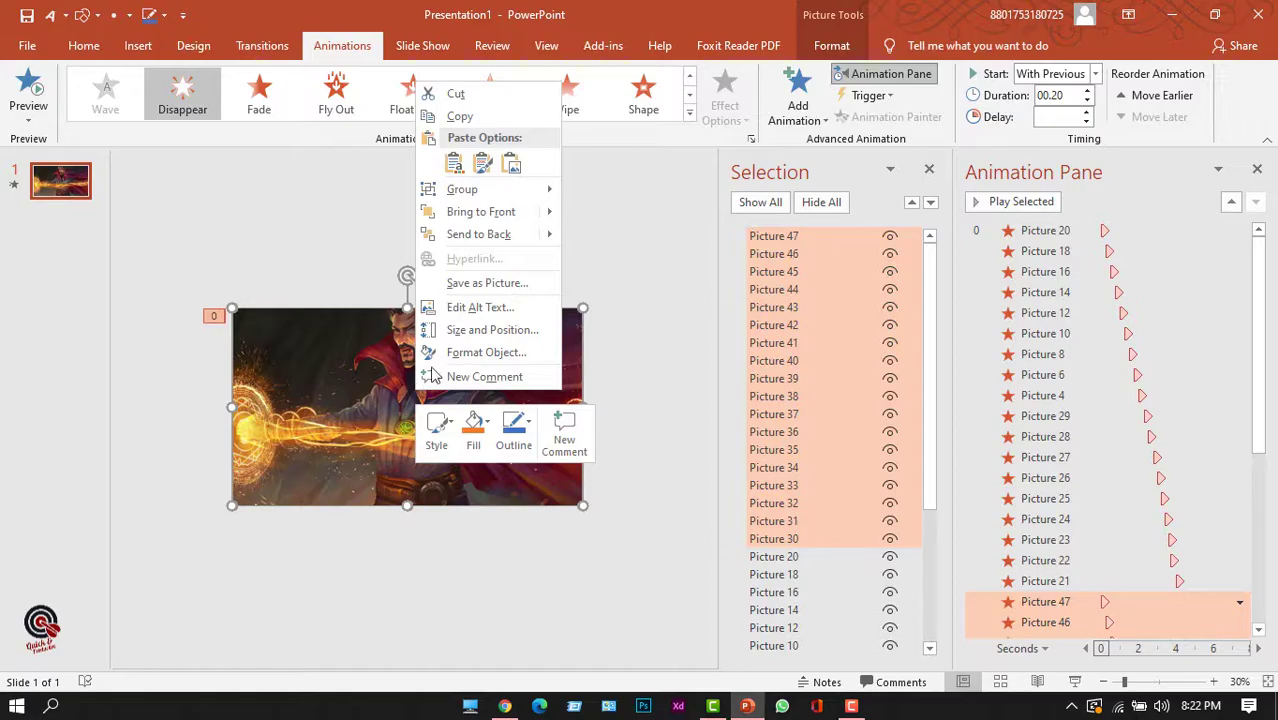
pyautogui.click(489, 240)
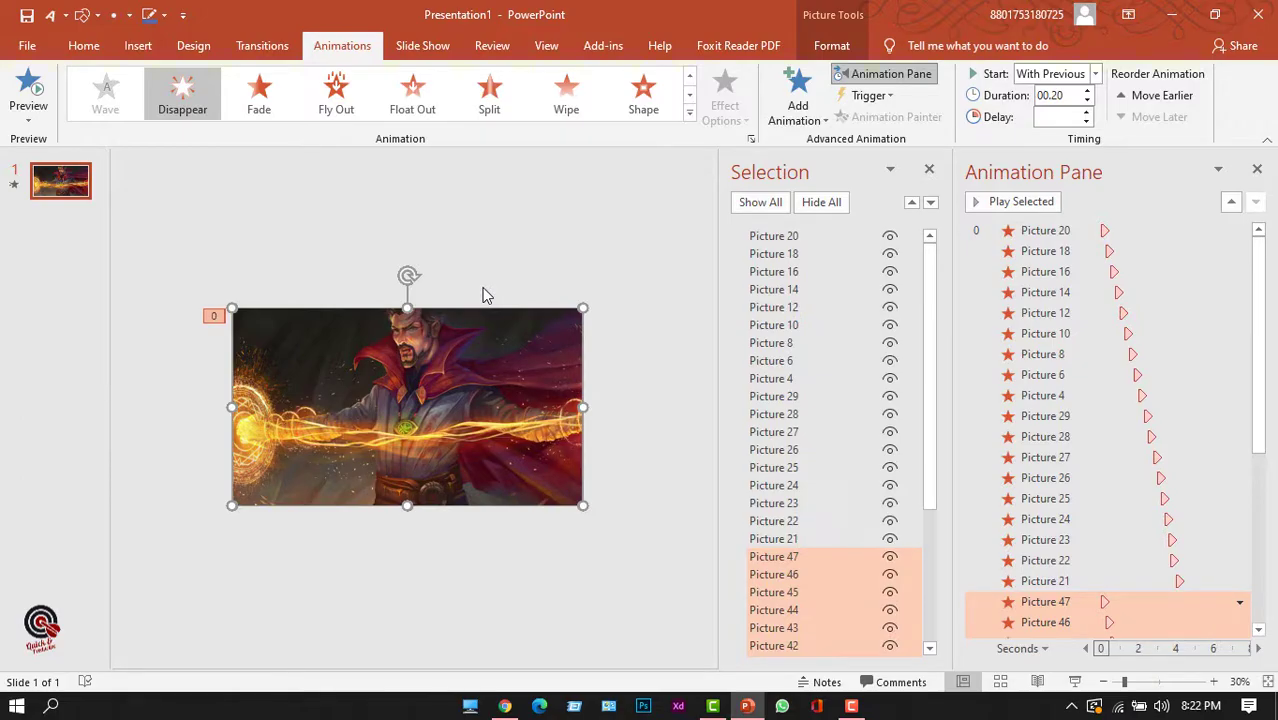
# Shift the copies' animation timing later, to about 8 s, and close the Selection pane
pyautogui.scroll(-5, 1059, 428)
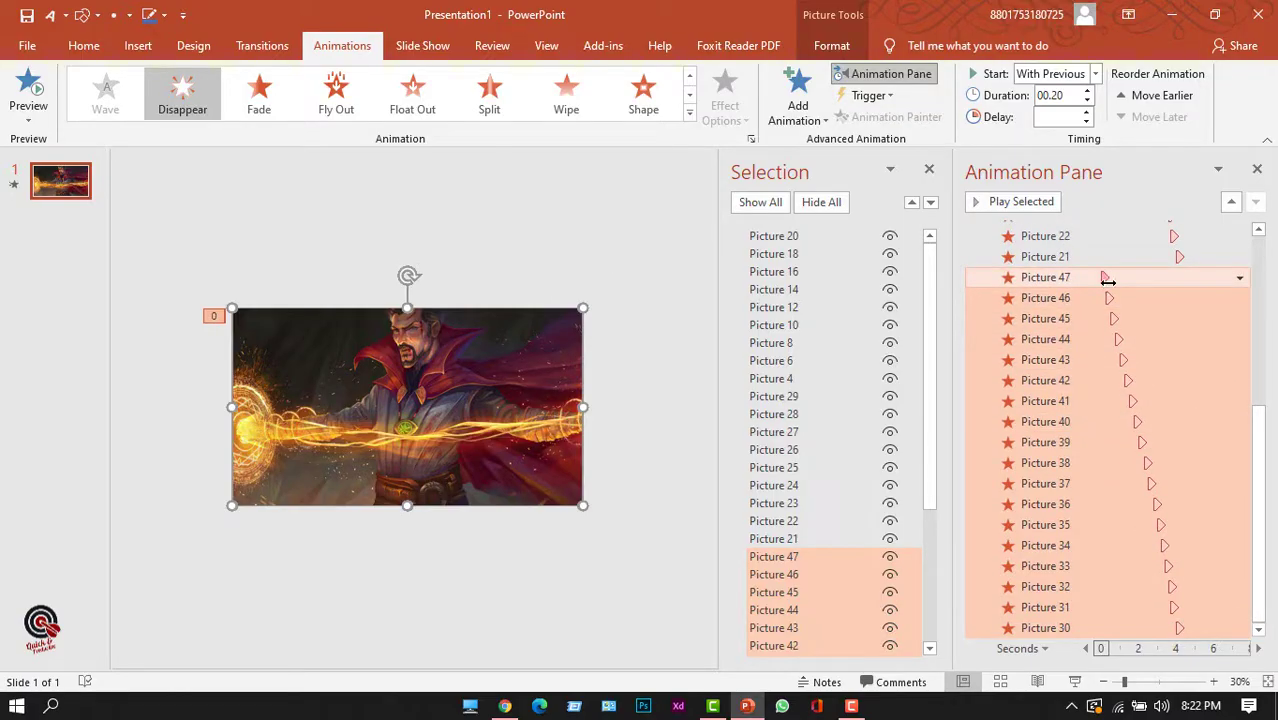
pyautogui.moveTo(1108, 283); pyautogui.dragTo(1132, 445)
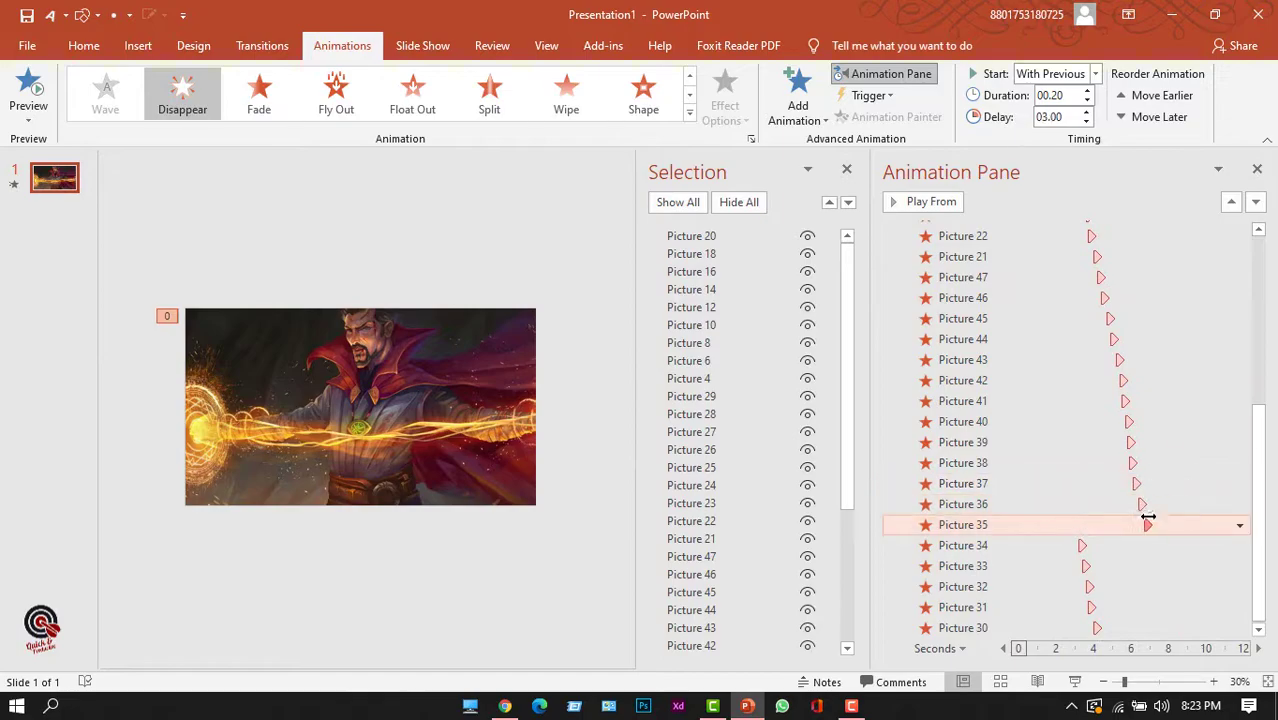
pyautogui.click(1172, 625)
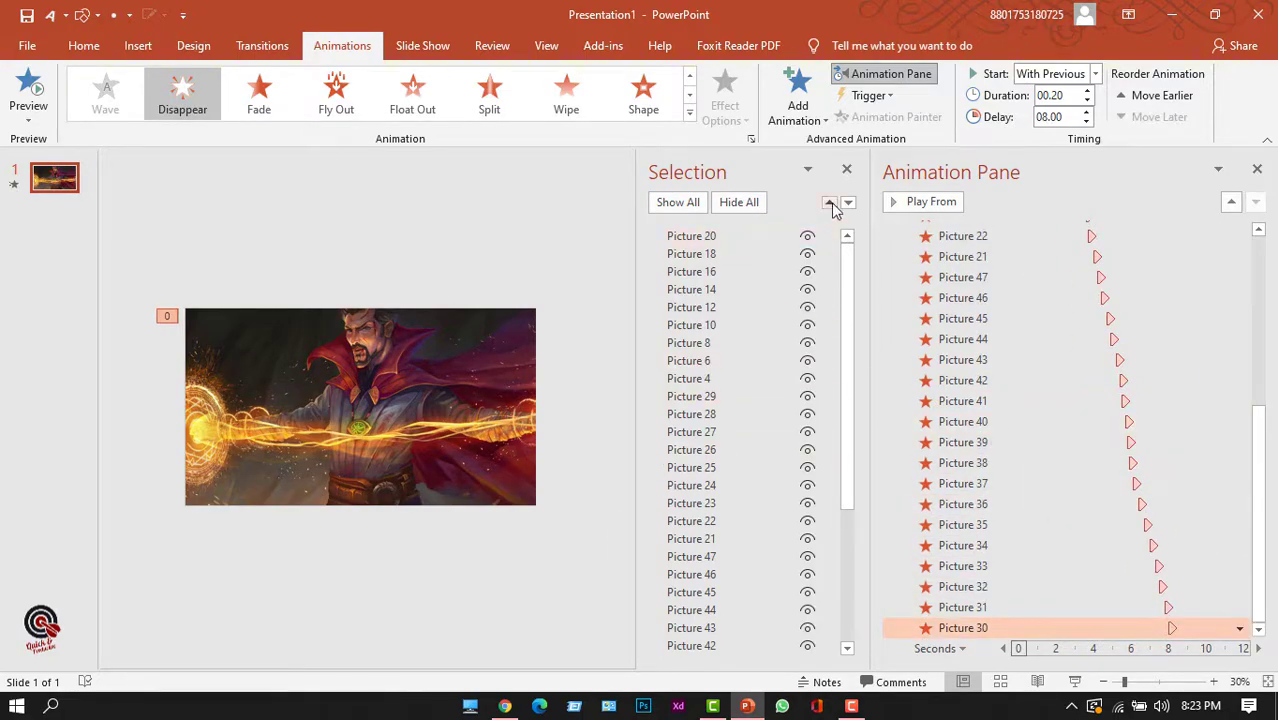
pyautogui.click(846, 169)
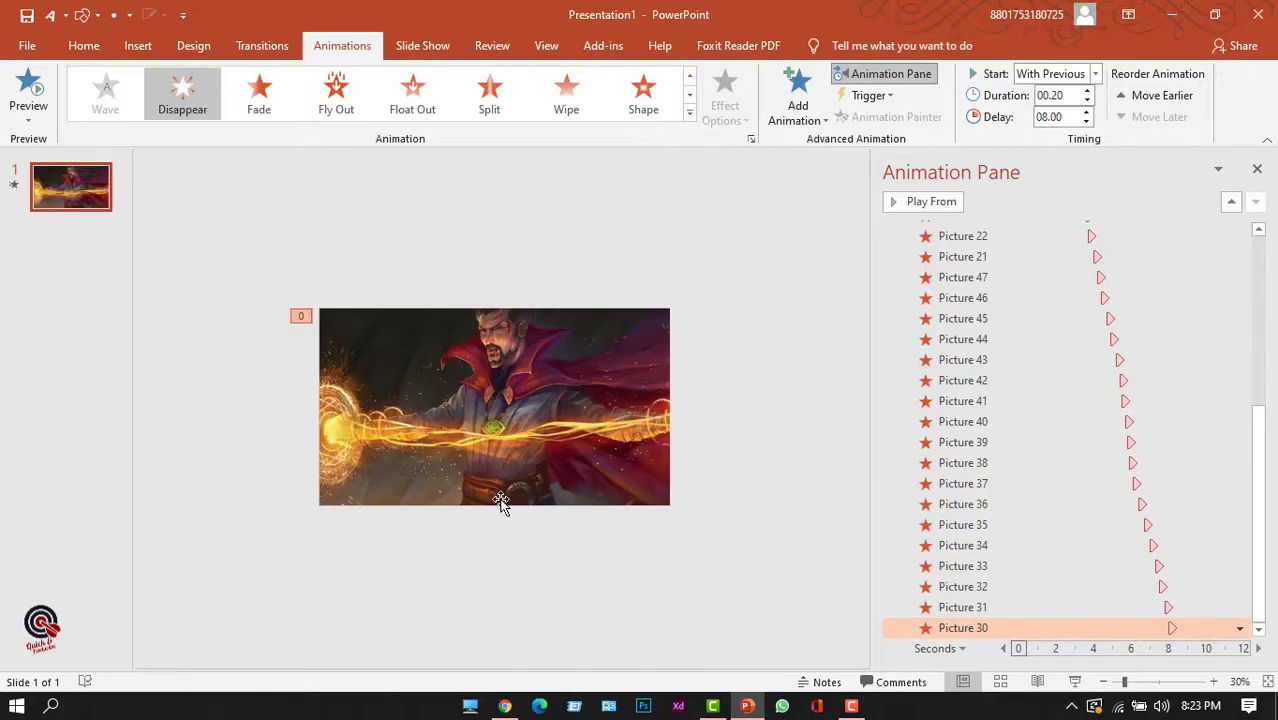
# Draw a rectangle covering the whole picture
pyautogui.click(1214, 683)
pyautogui.click(1214, 683)
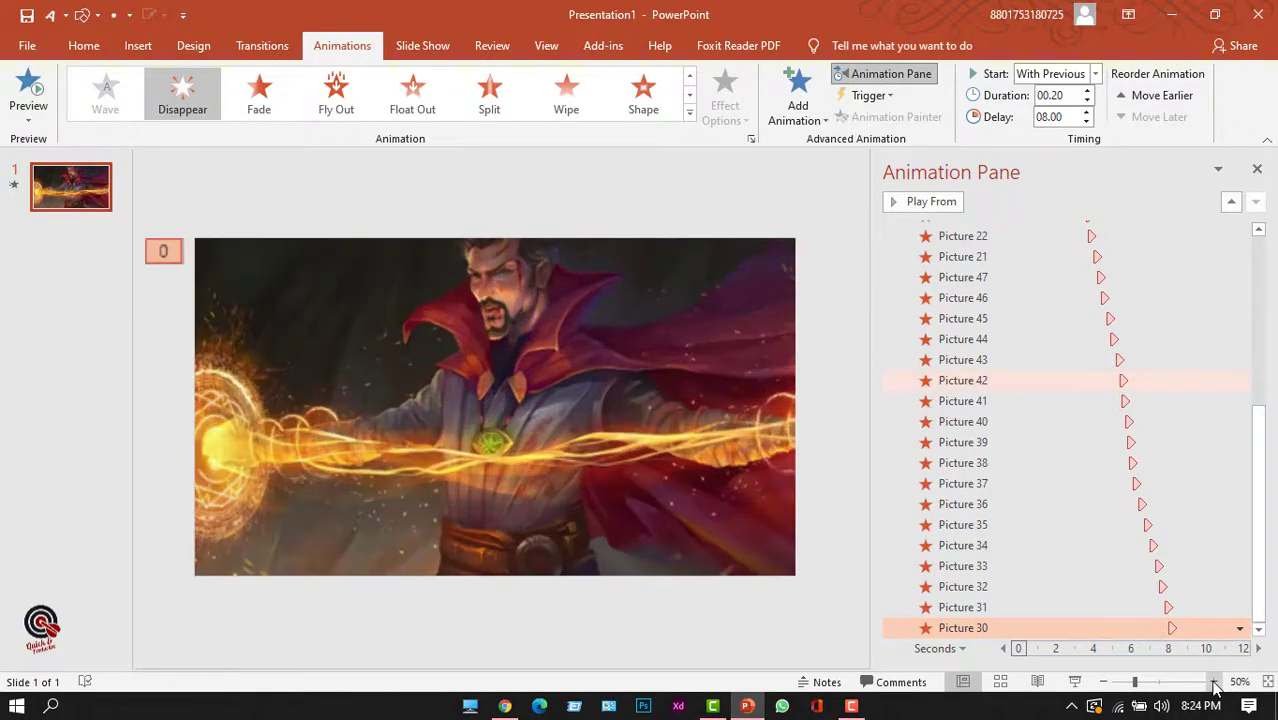
pyautogui.click(82, 15)
pyautogui.click(90, 46)
pyautogui.click(138, 45)
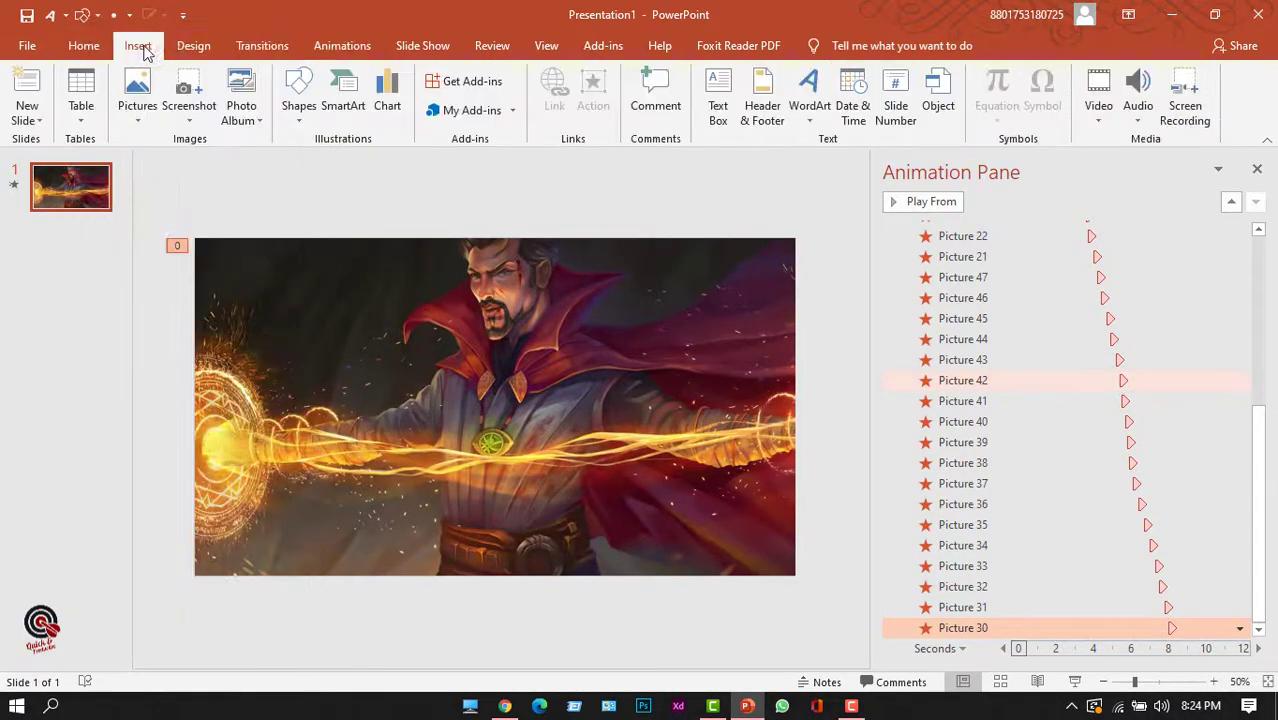
pyautogui.click(299, 95)
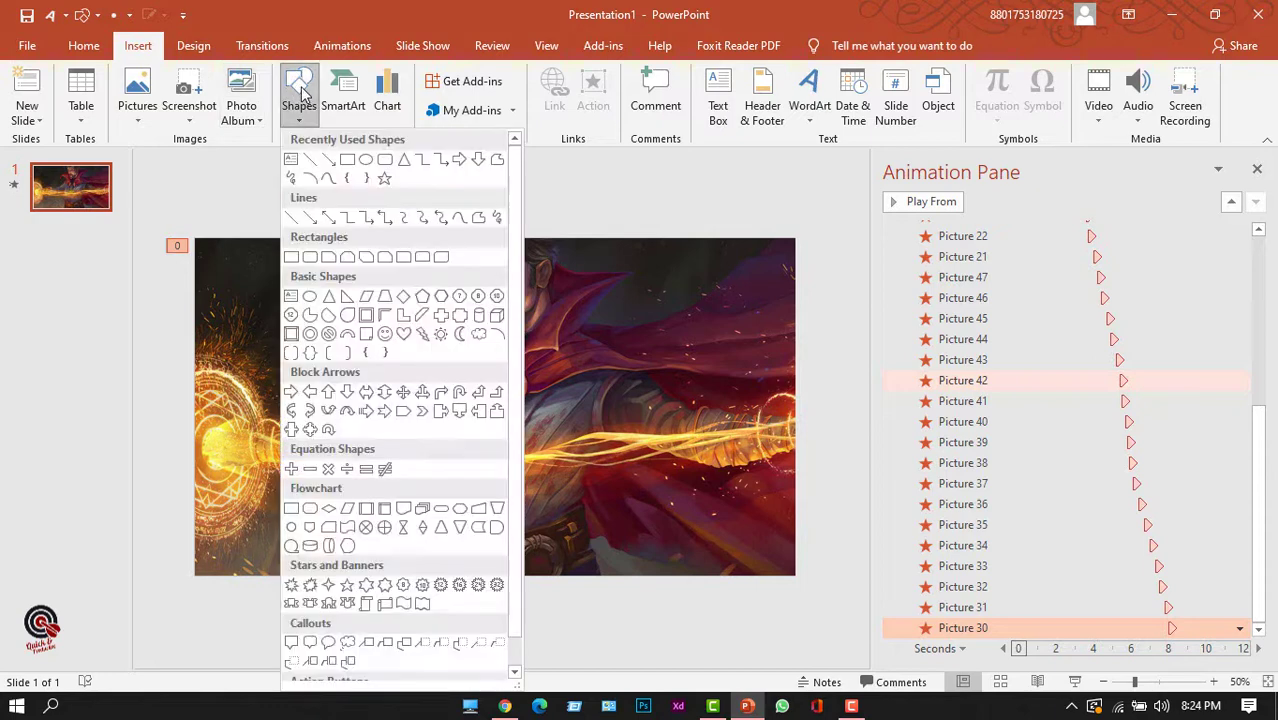
pyautogui.click(344, 157)
pyautogui.moveTo(197, 240); pyautogui.dragTo(795, 575)
# Remove the rectangle's outline and fill it with dark red from the Standard colours
pyautogui.rightClick(630, 390)
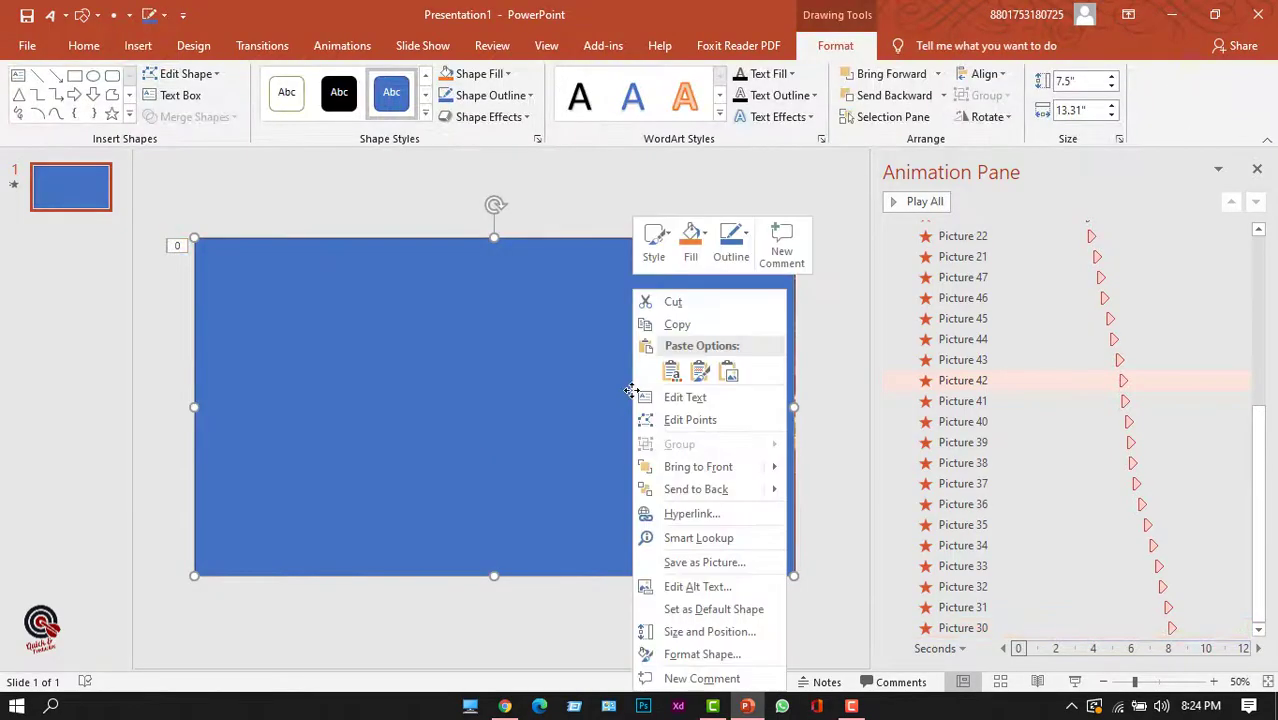
pyautogui.click(748, 234)
pyautogui.click(752, 424)
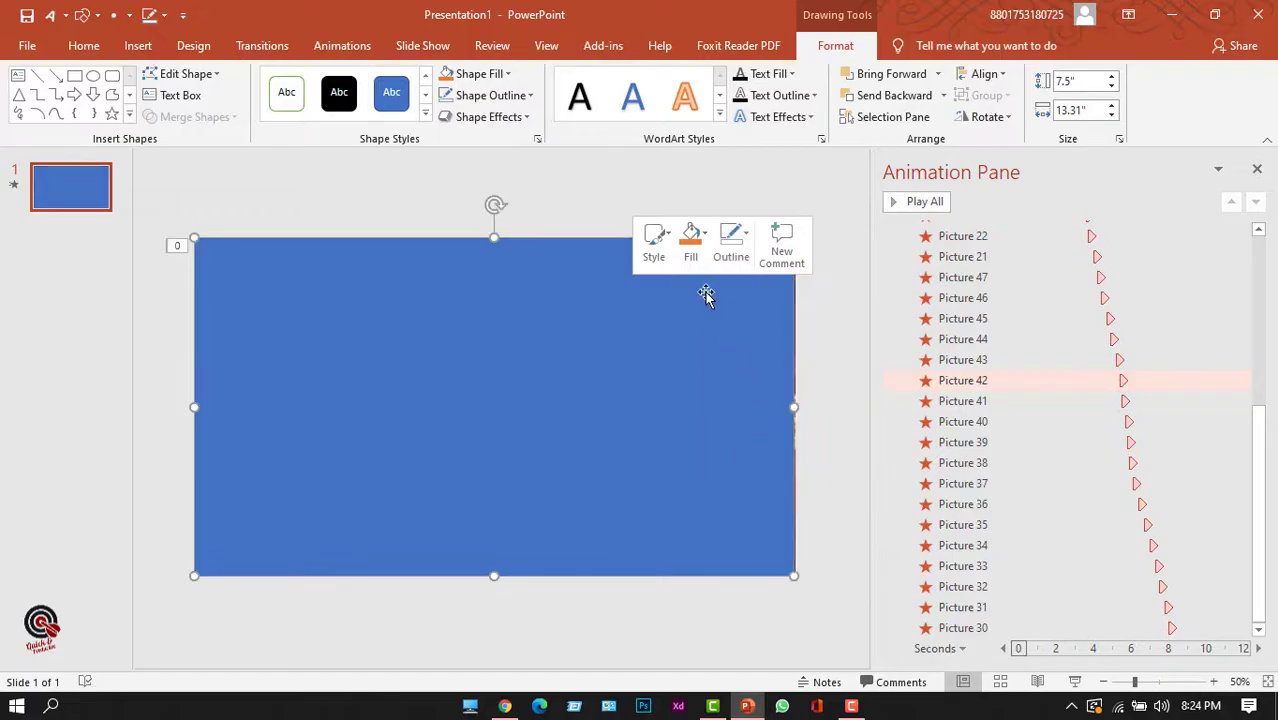
pyautogui.click(703, 253)
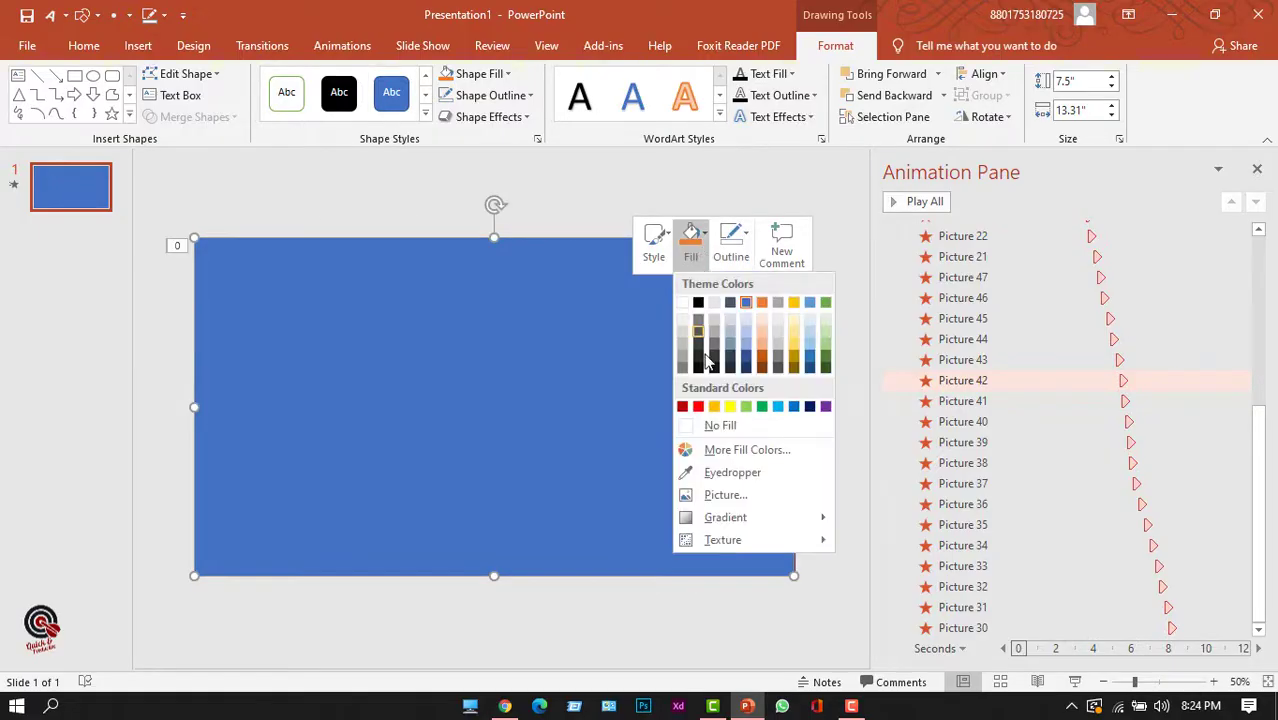
pyautogui.click(709, 451)
pyautogui.click(530, 190)
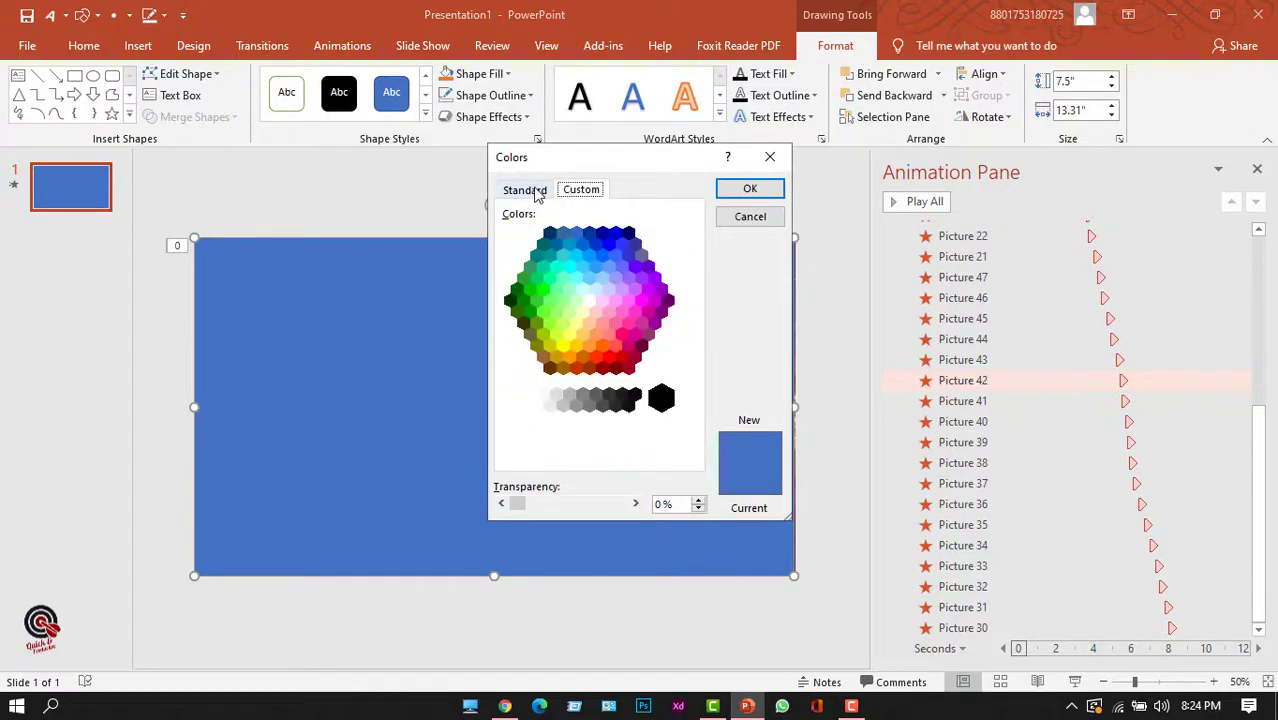
pyautogui.click(602, 369)
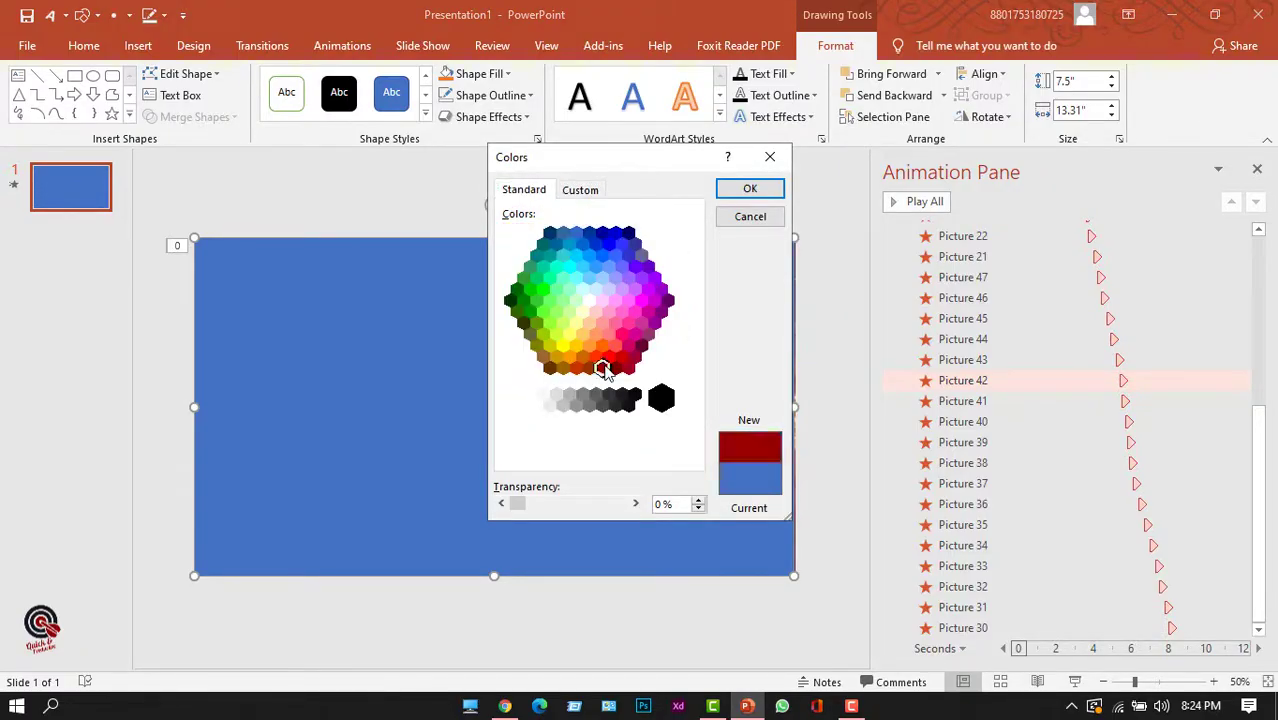
pyautogui.click(750, 188)
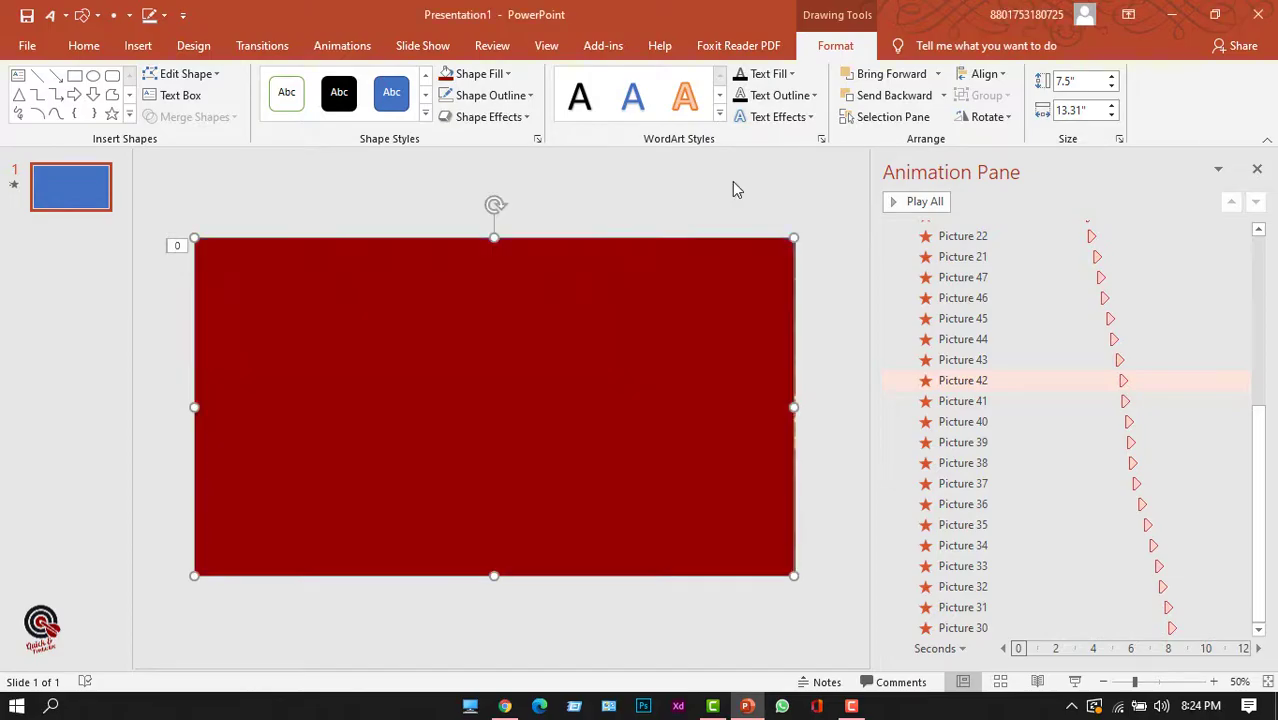
# Set the dark red rectangle's fill transparency to 72% in Format Shape
pyautogui.rightClick(605, 300)
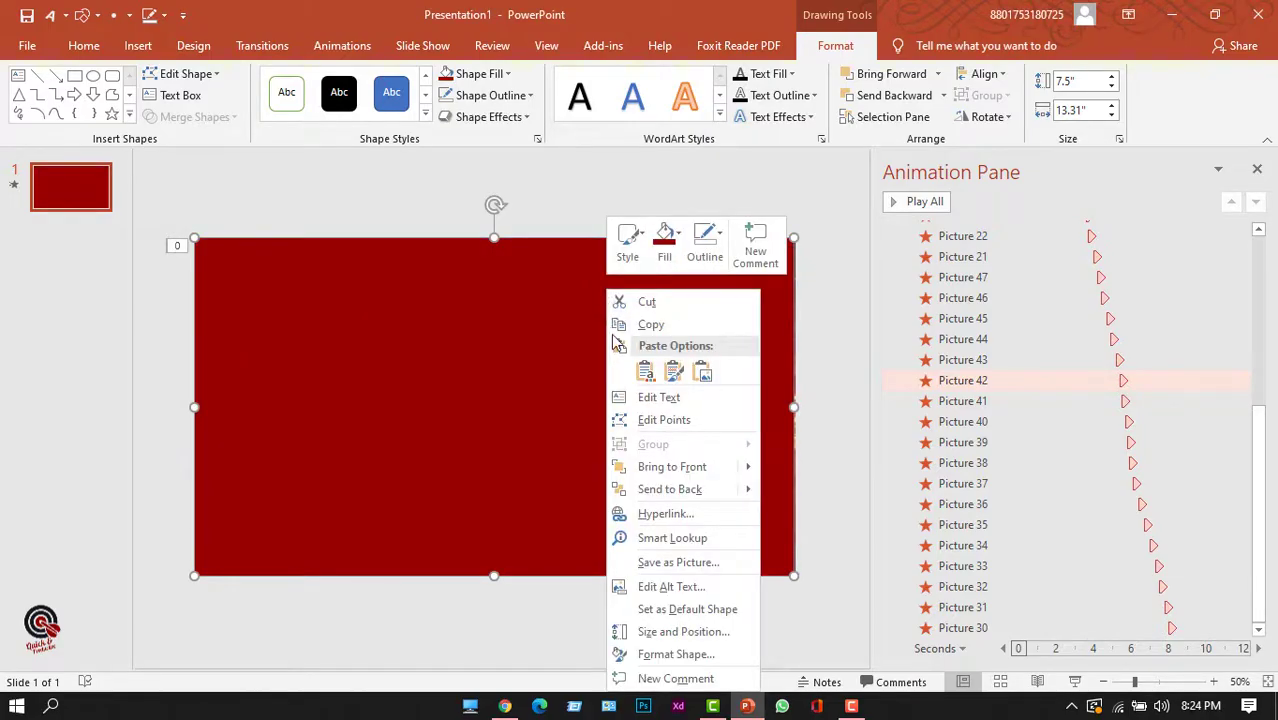
pyautogui.click(648, 654)
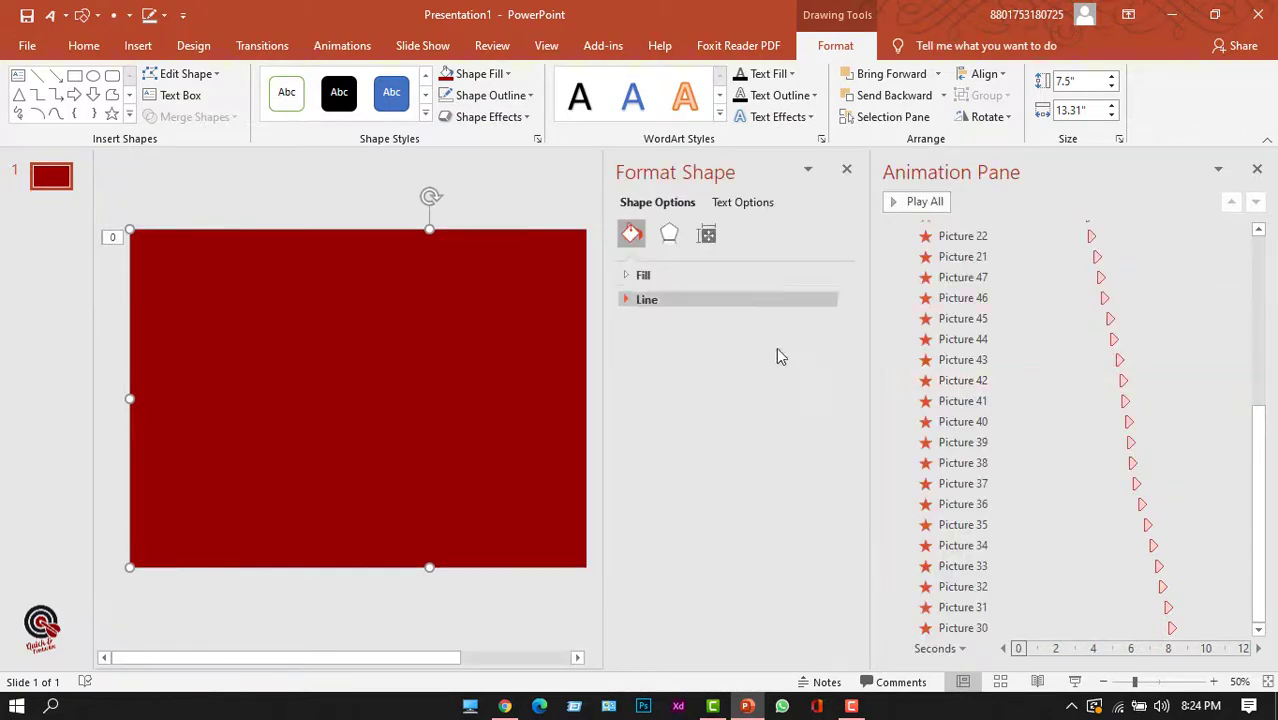
pyautogui.click(632, 285)
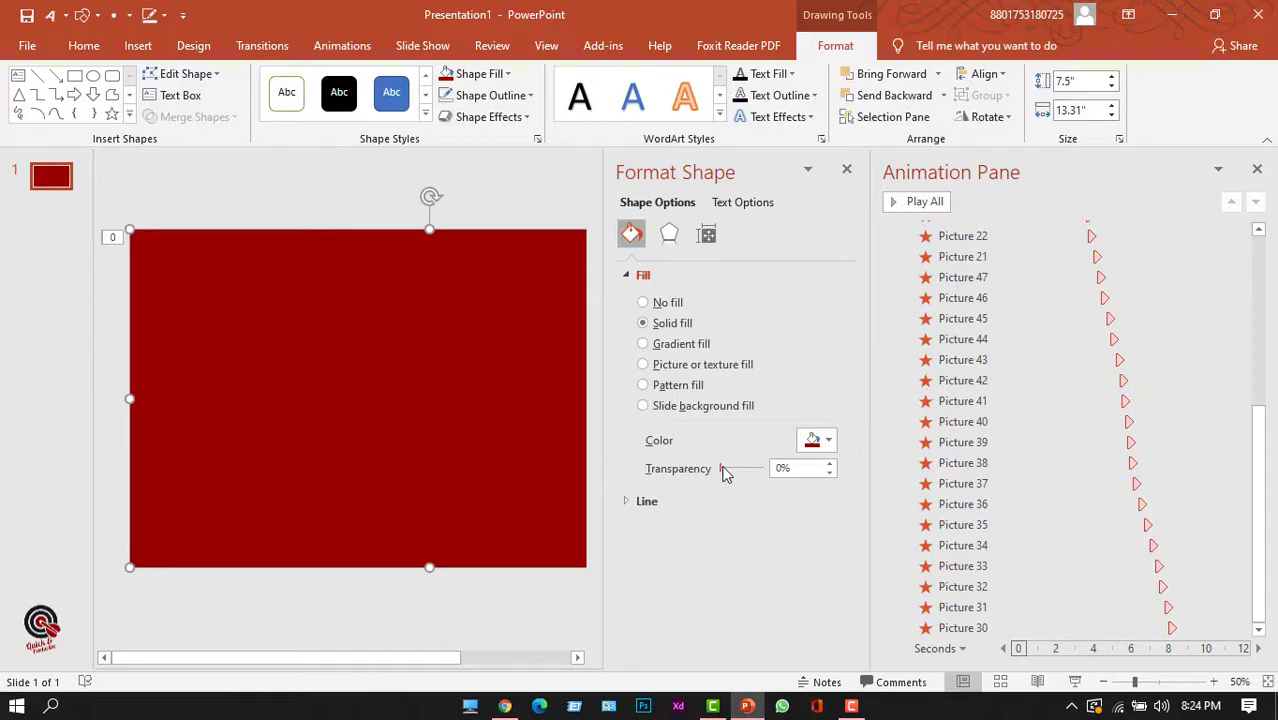
pyautogui.moveTo(719, 468); pyautogui.dragTo(750, 469)
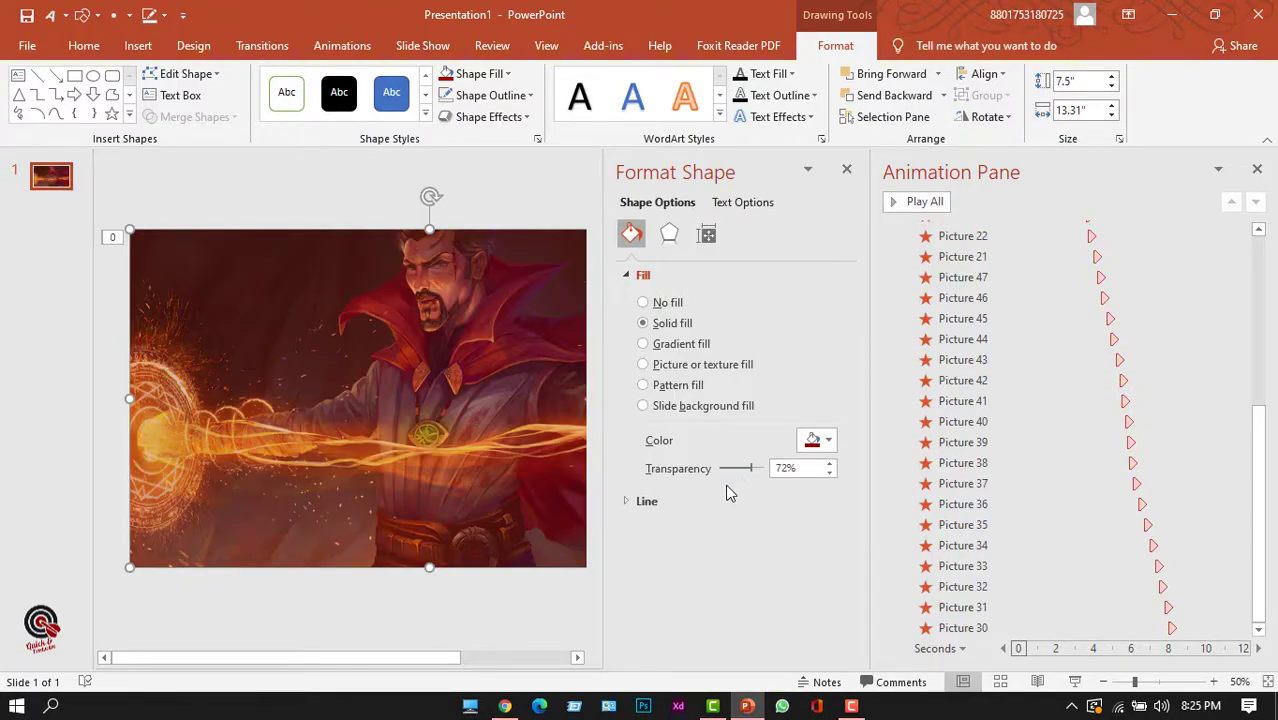
pyautogui.click(848, 171)
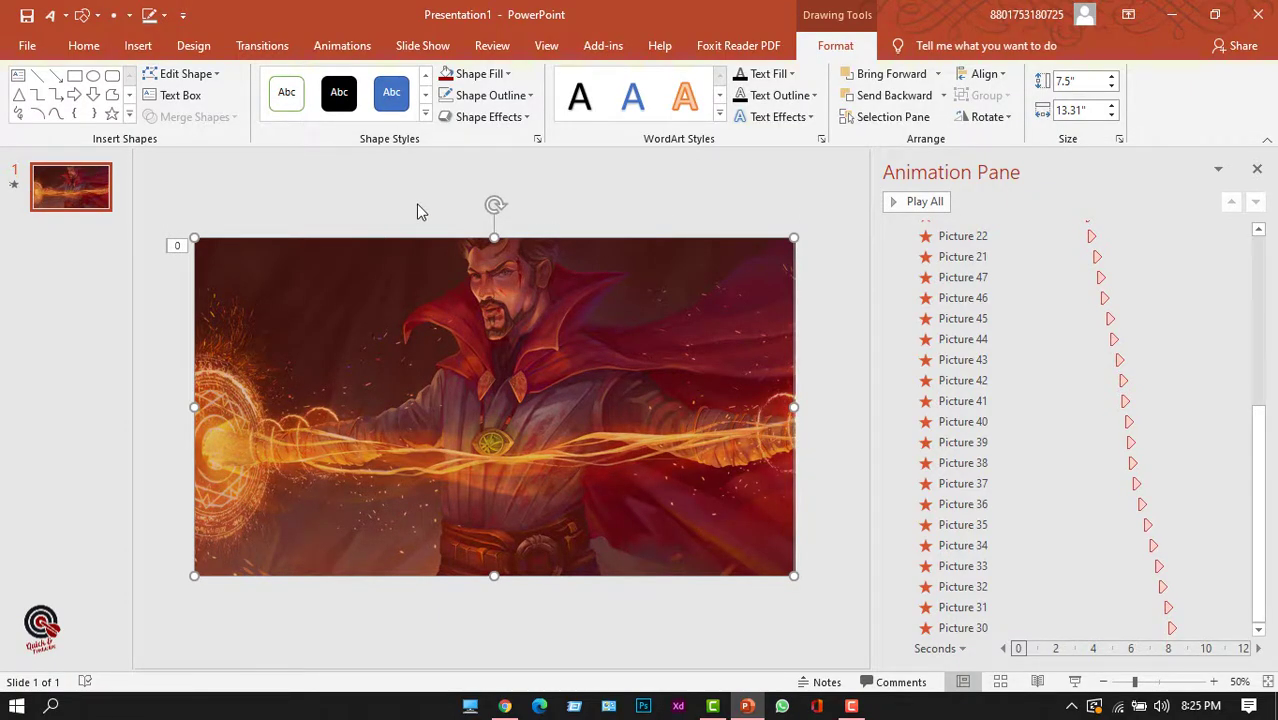
# Insert a WordArt text box reading MARVEL
pyautogui.click(139, 47)
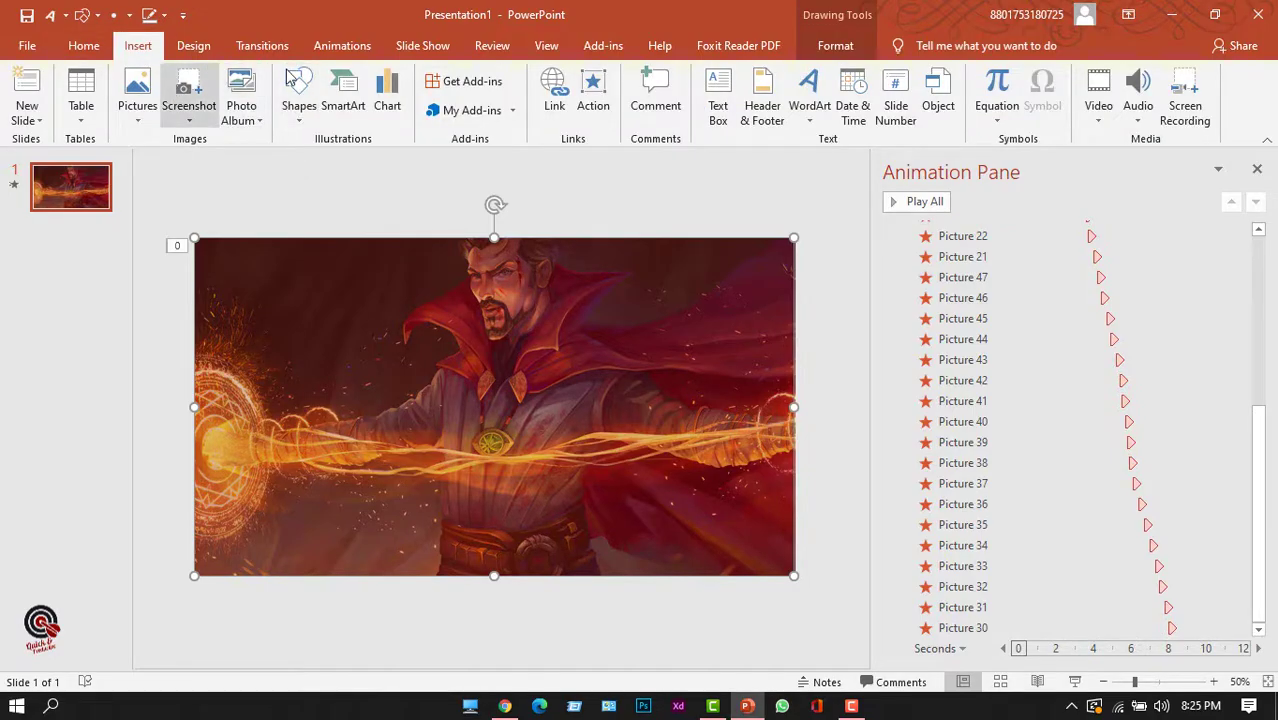
pyautogui.click(829, 88)
pyautogui.click(820, 162)
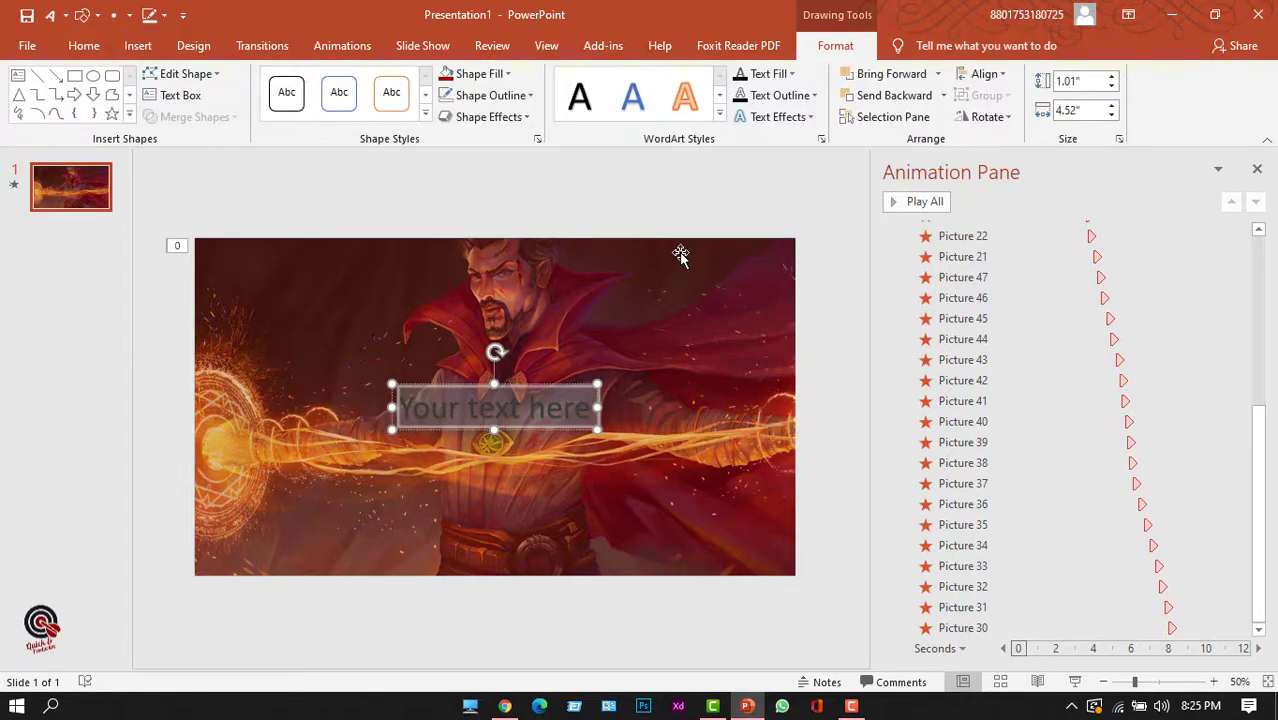
pyautogui.write('MARVEL')
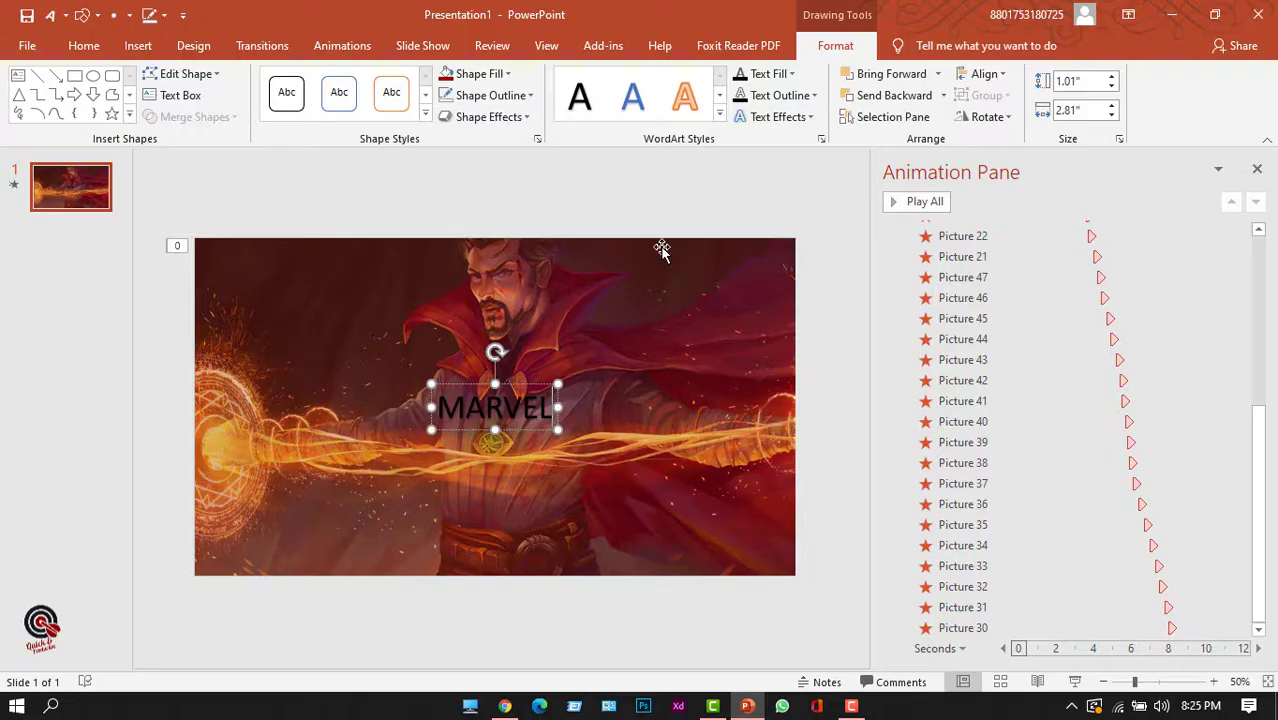
# Set the MARVEL text's font to Built Titling Sb
pyautogui.hotkey('ctrl', 'a')
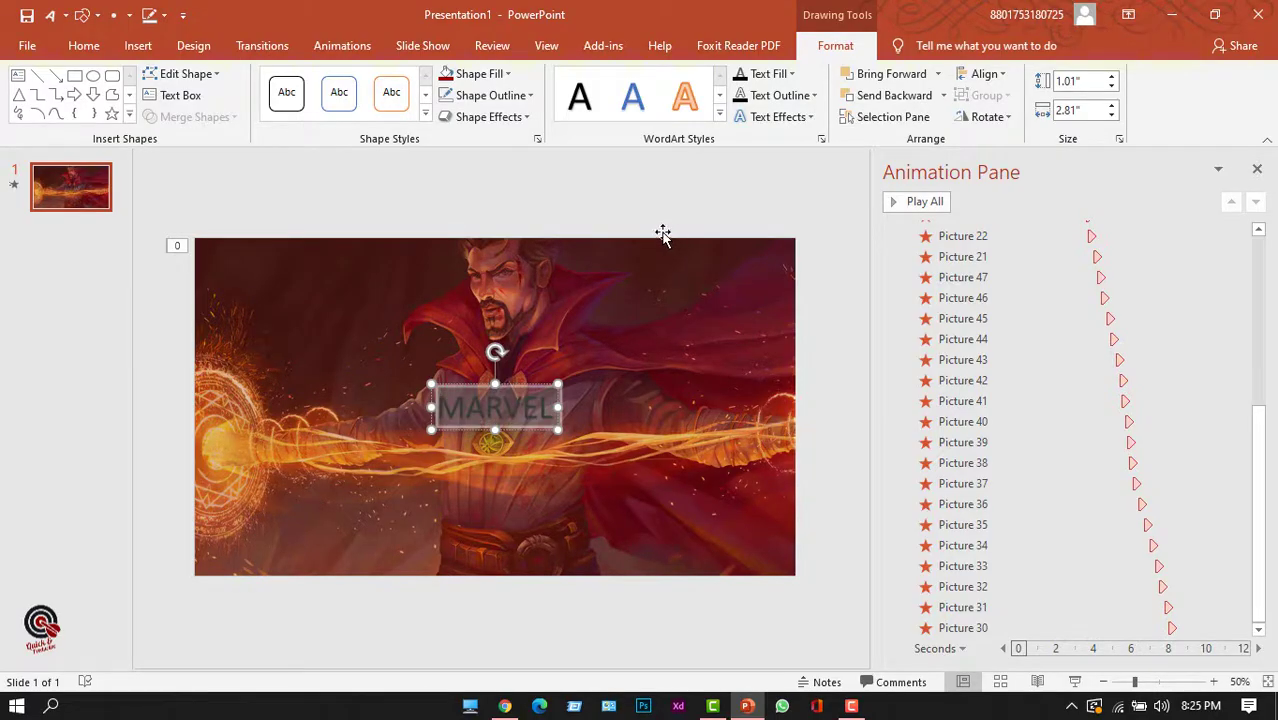
pyautogui.click(68, 46)
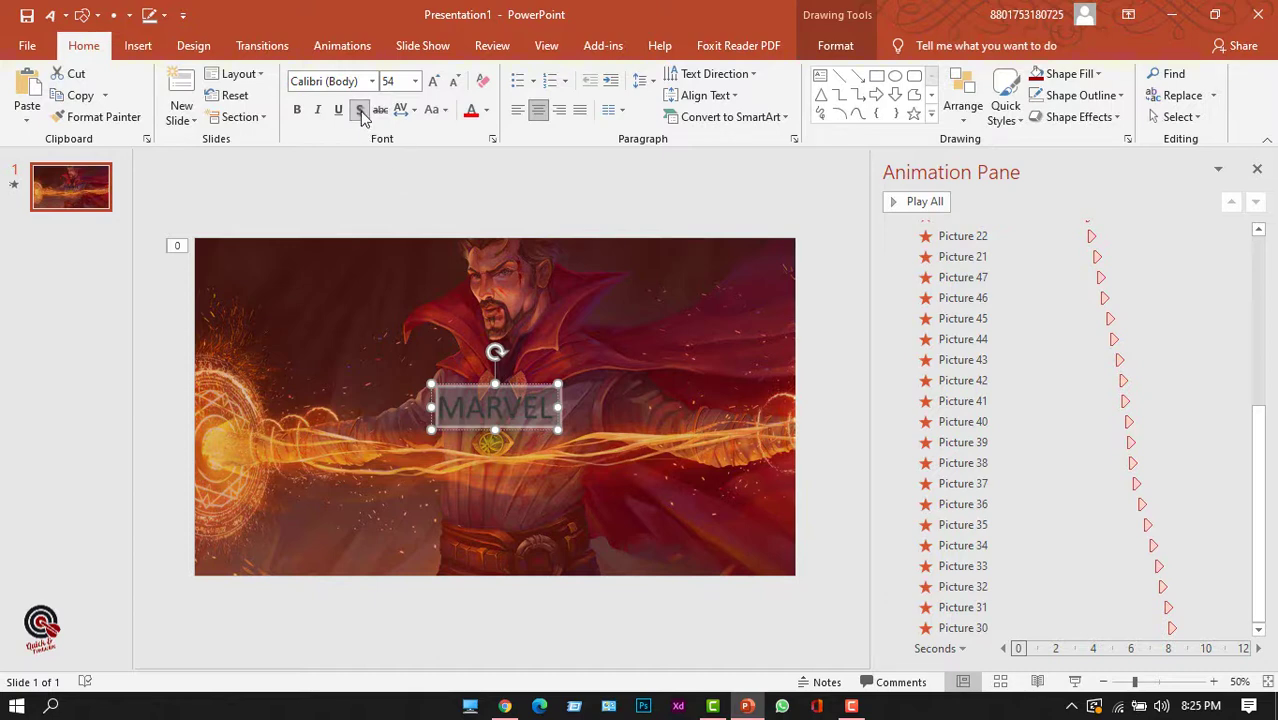
pyautogui.click(372, 81)
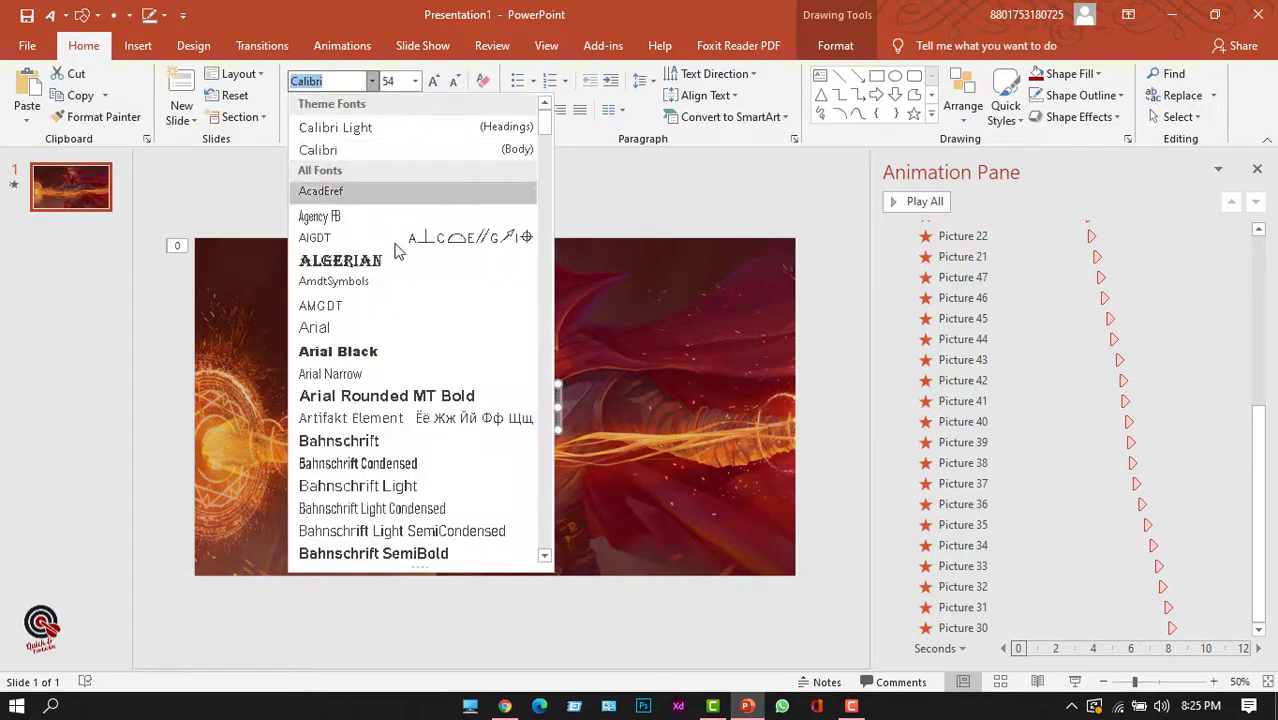
pyautogui.scroll(-10, 400, 365)
pyautogui.click(410, 390)
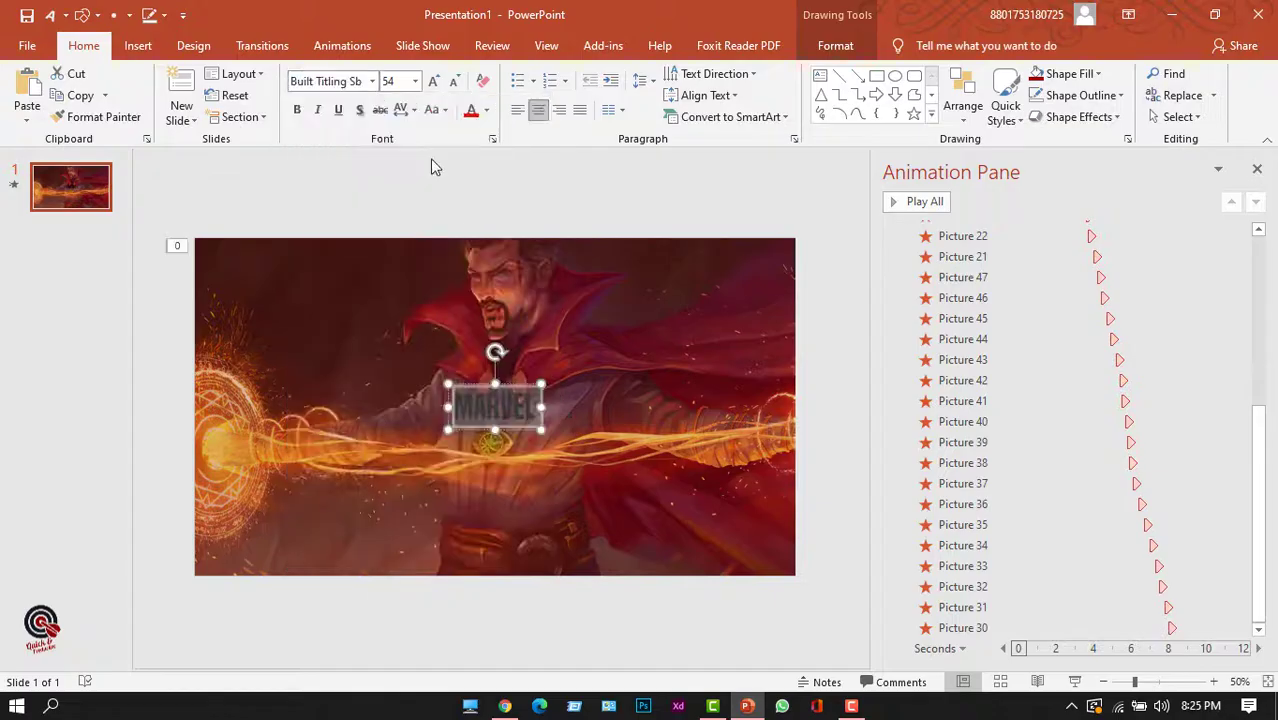
# Enlarge MARVEL to font size 166 and make it white
pyautogui.click(439, 86)
pyautogui.click(439, 86)
pyautogui.click(439, 86)
pyautogui.click(439, 86)
pyautogui.click(439, 86)
pyautogui.click(439, 86)
pyautogui.click(439, 86)
pyautogui.click(439, 86)
pyautogui.click(439, 86)
pyautogui.click(439, 86)
pyautogui.click(439, 86)
pyautogui.click(439, 86)
pyautogui.click(470, 400)
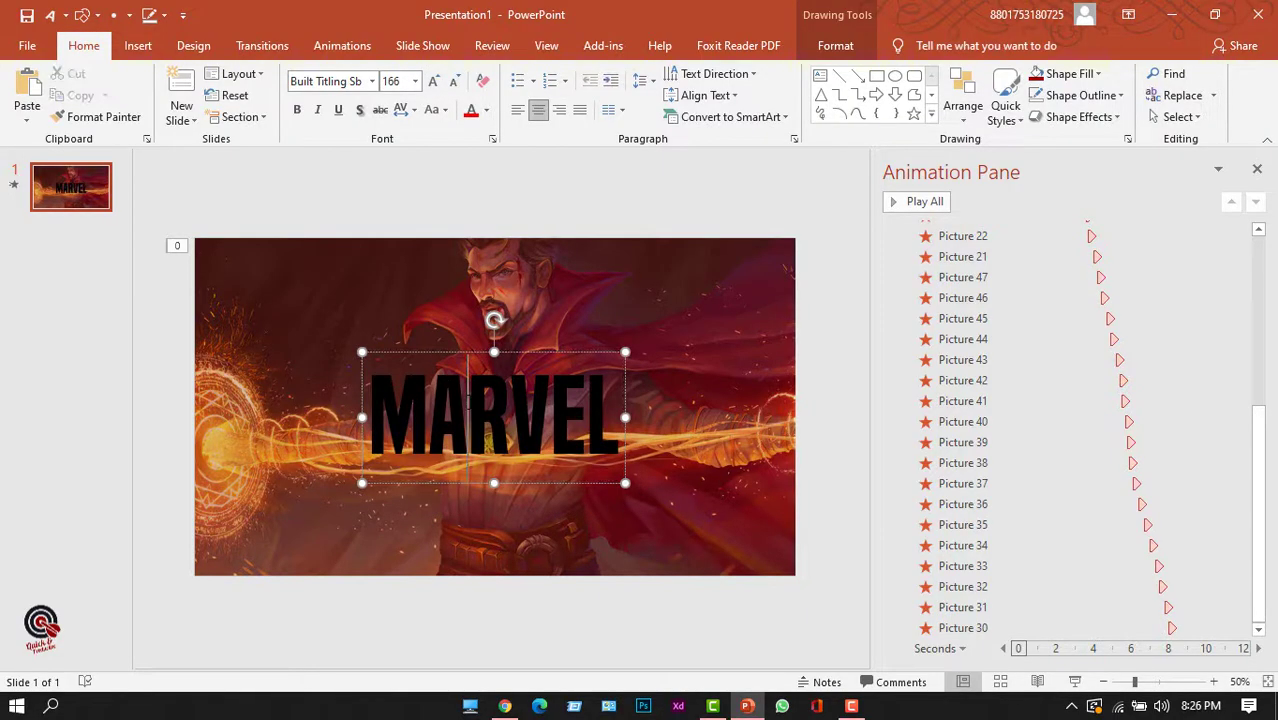
pyautogui.doubleClick(470, 401)
pyautogui.click(486, 110)
pyautogui.click(471, 152)
pyautogui.click(554, 161)
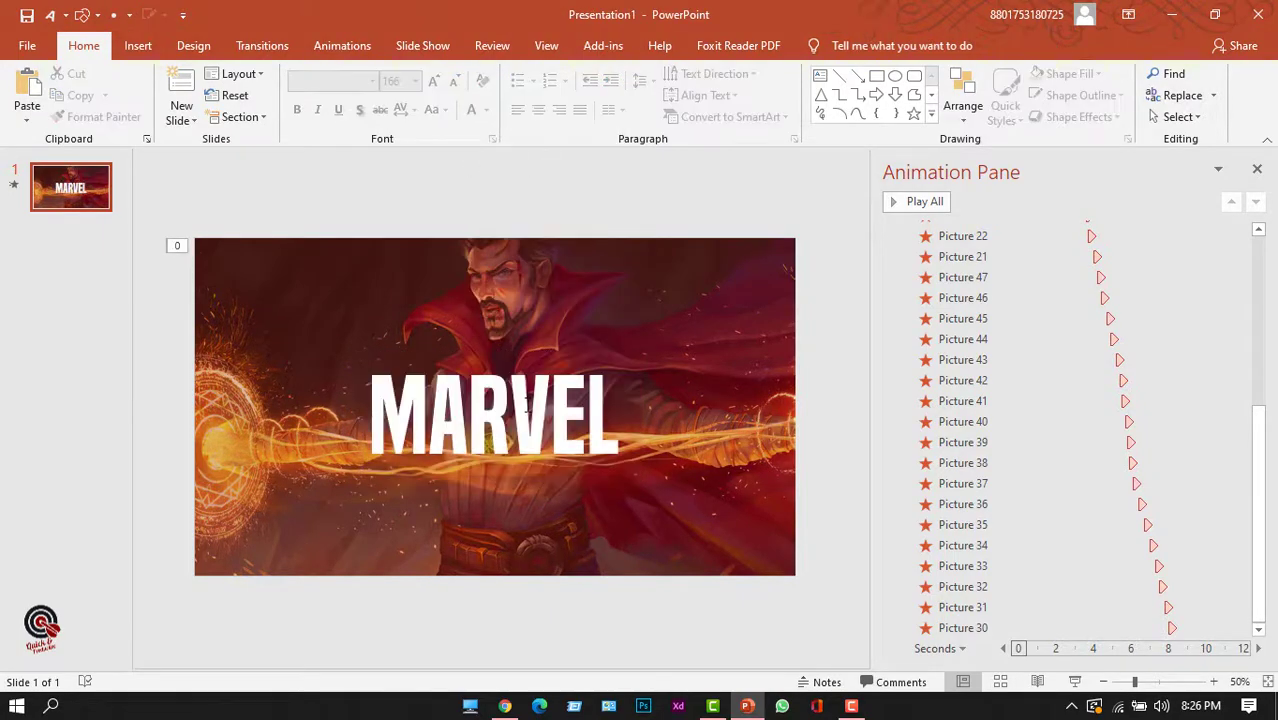
pyautogui.click(515, 395)
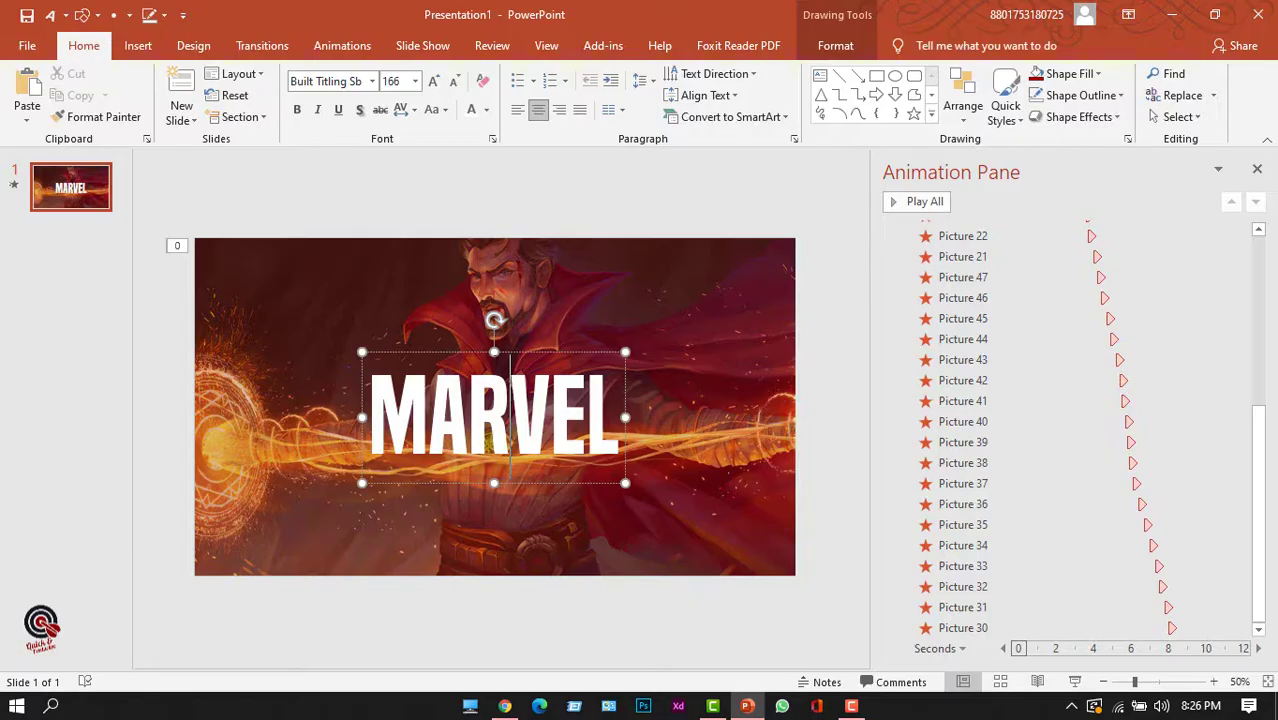
# Add a Grow/Shrink emphasis animation to MARVEL with a 75% custom size
pyautogui.click(330, 45)
pyautogui.click(798, 95)
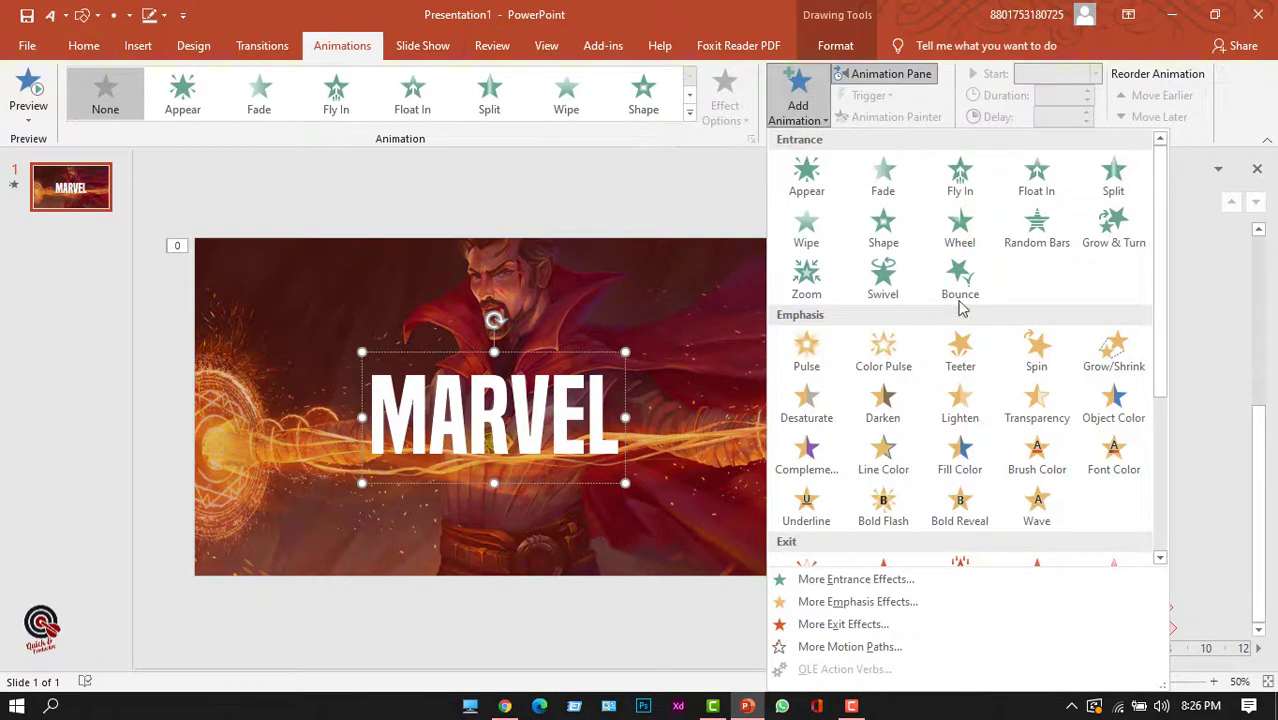
pyautogui.scroll(-5, 960, 308)
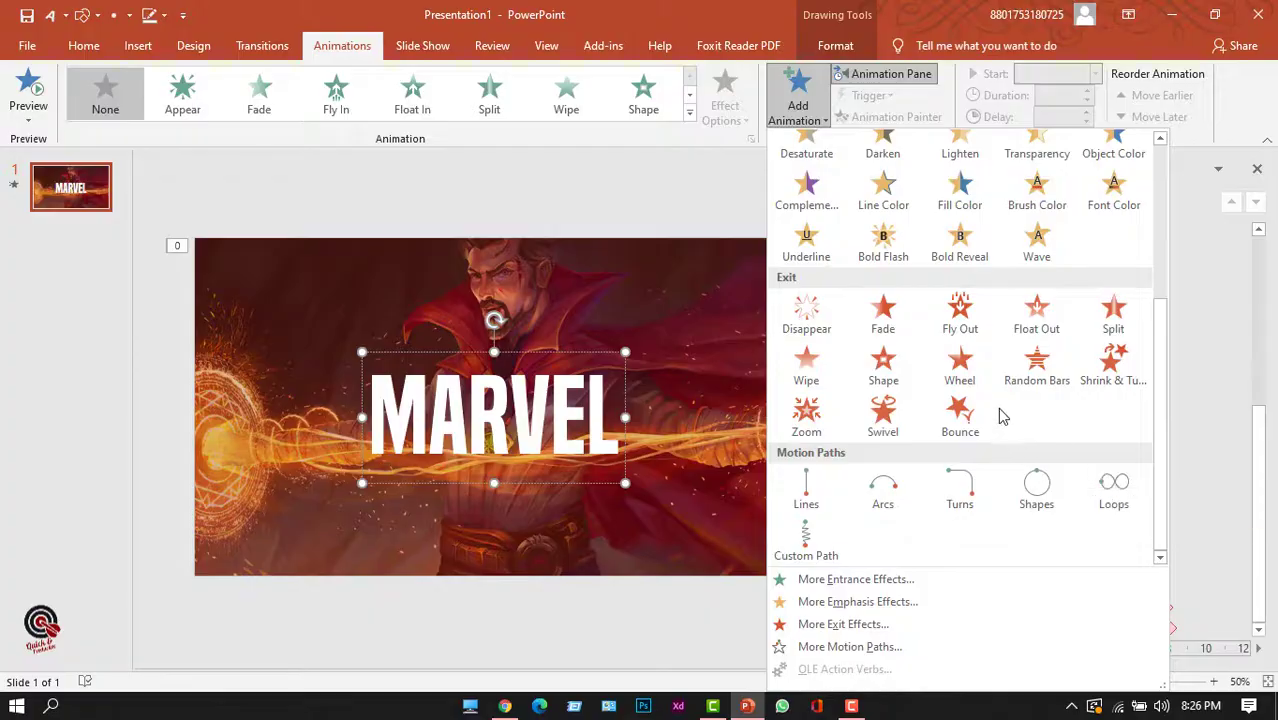
pyautogui.scroll(5, 1003, 416)
pyautogui.click(1116, 362)
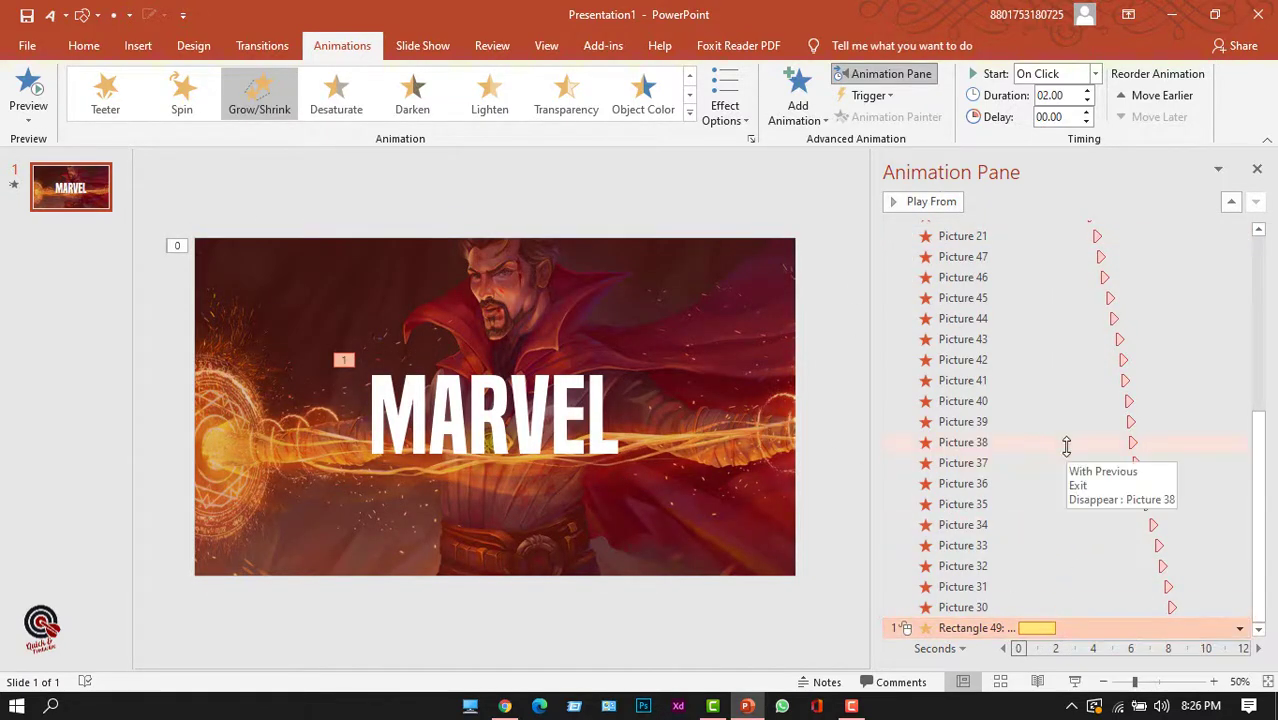
pyautogui.rightClick(1090, 627)
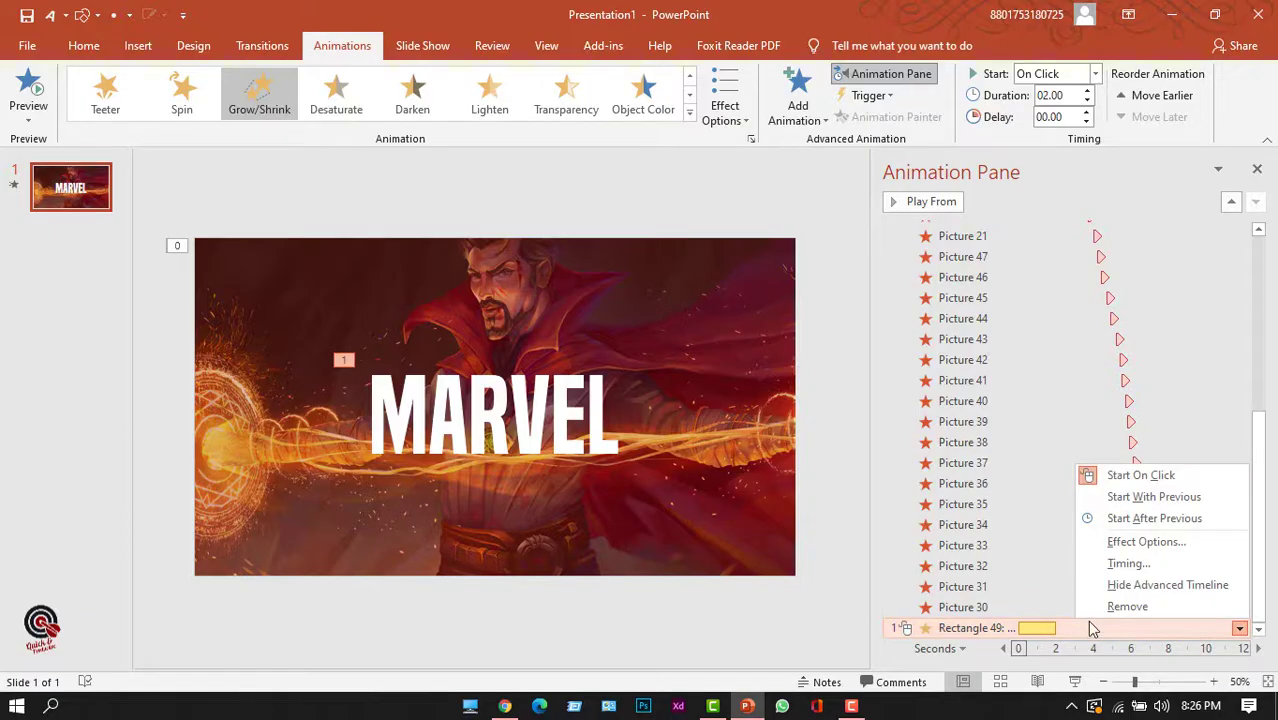
pyautogui.click(1128, 542)
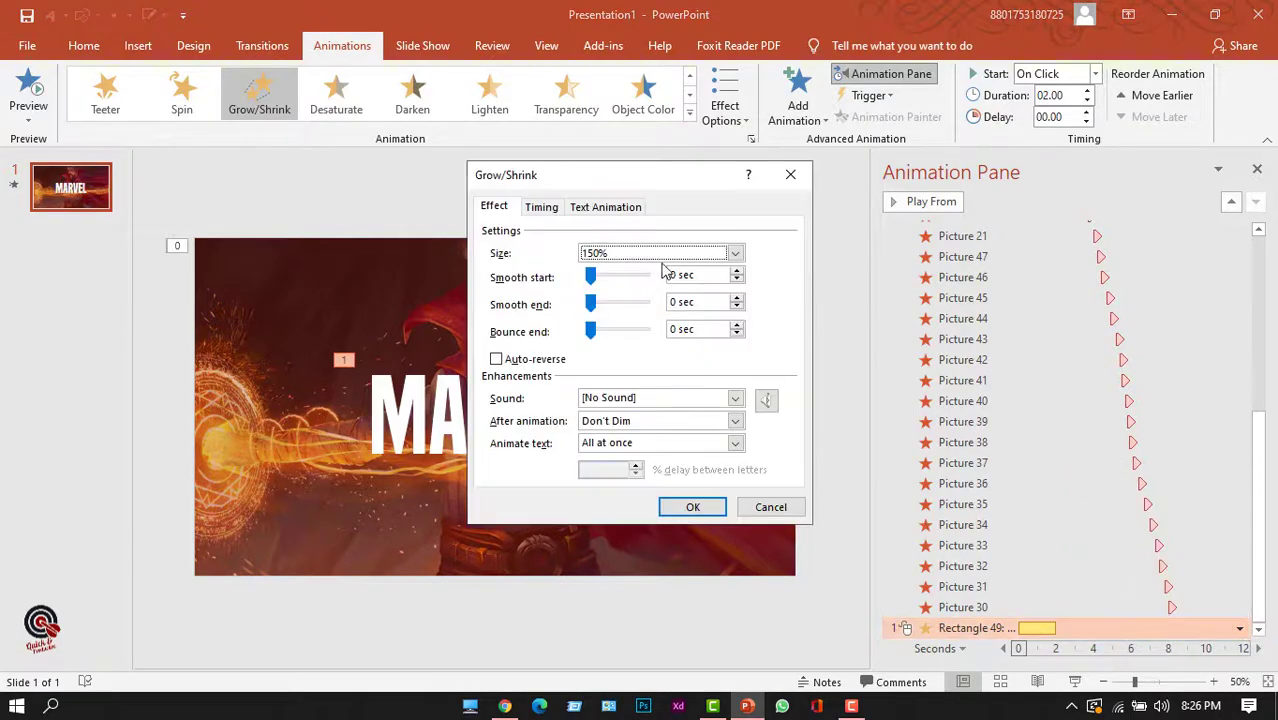
pyautogui.click(735, 253)
pyautogui.doubleClick(676, 358)
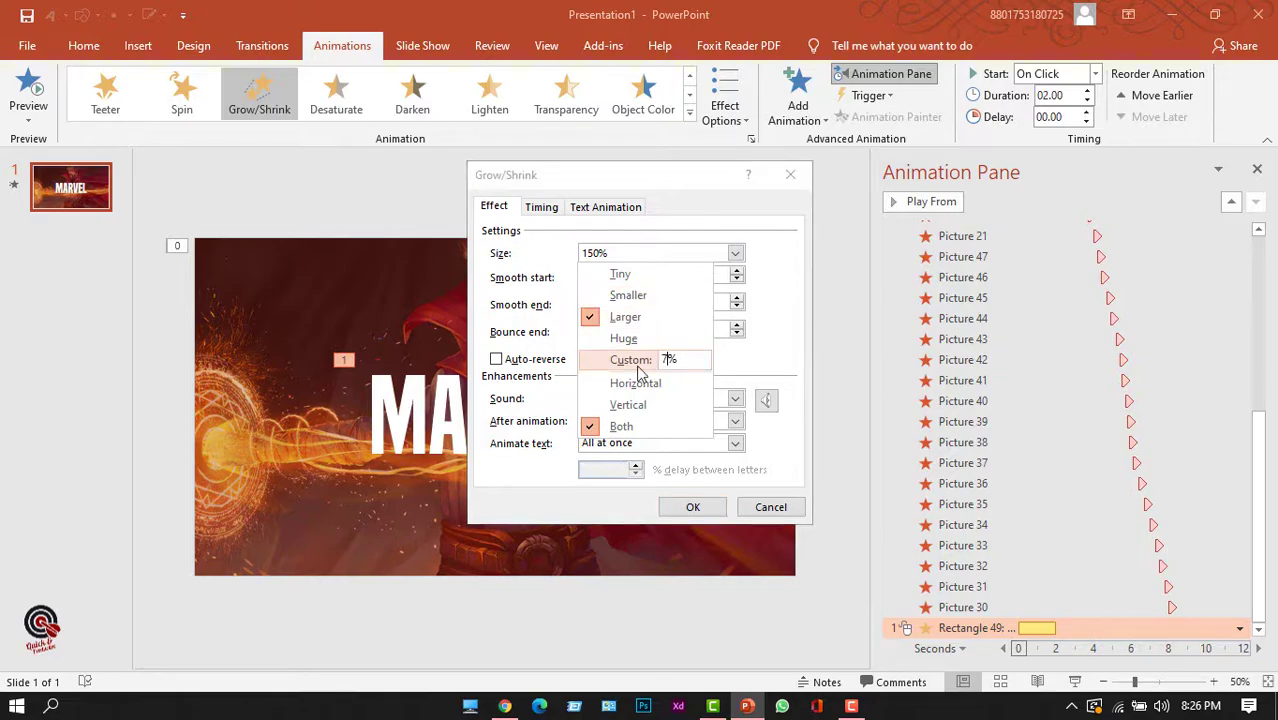
pyautogui.write('75')
pyautogui.press('Return')
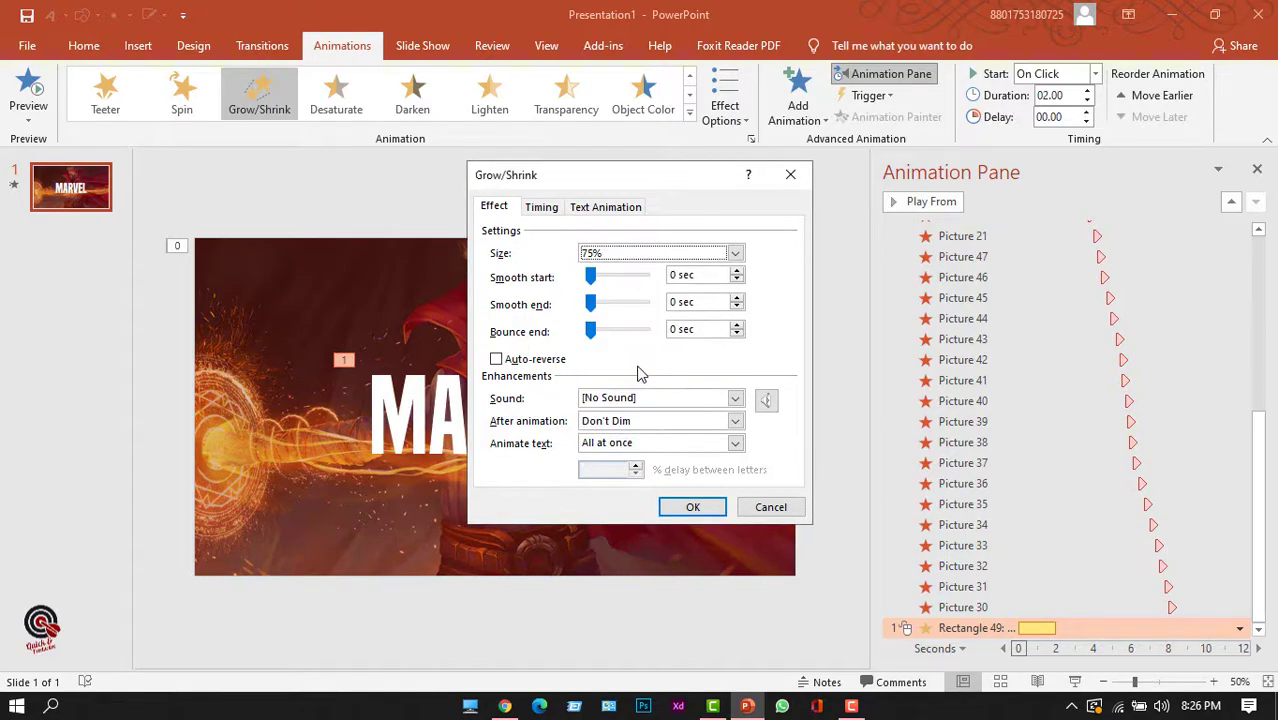
# Make the Grow/Shrink start With Previous and stretch its duration to 8.6 seconds
pyautogui.click(545, 208)
pyautogui.click(689, 234)
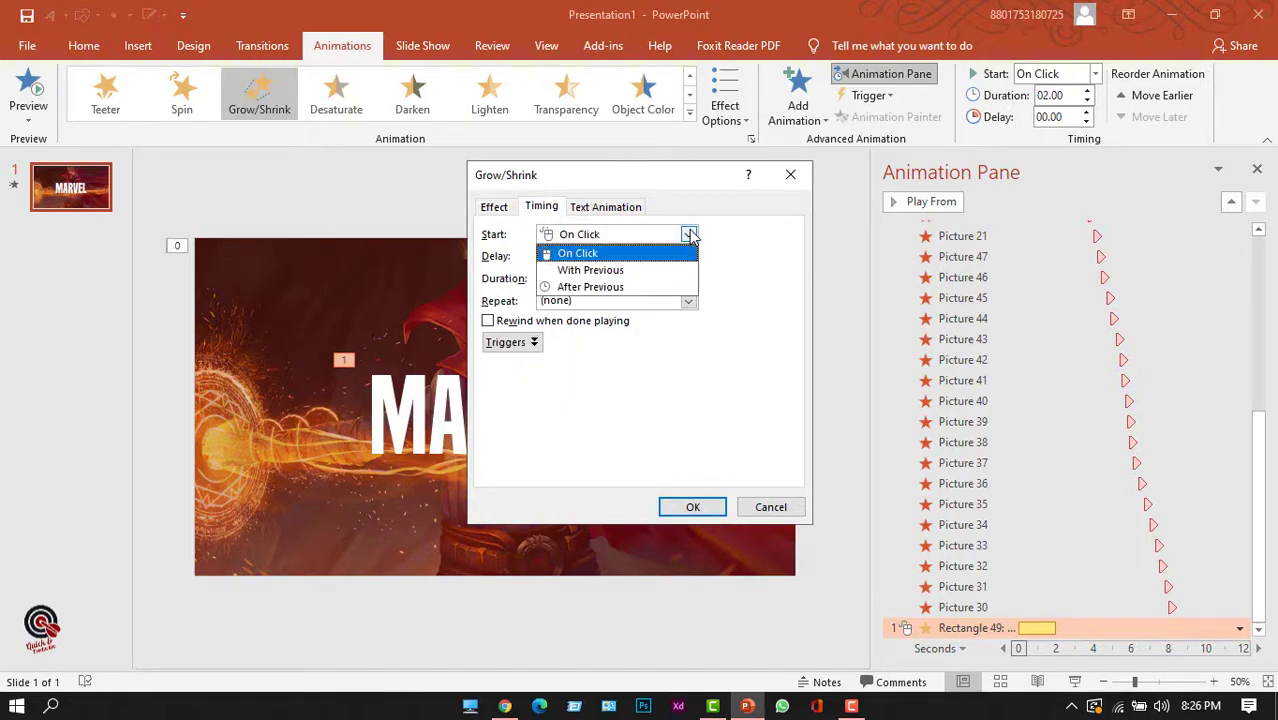
pyautogui.press('Escape')
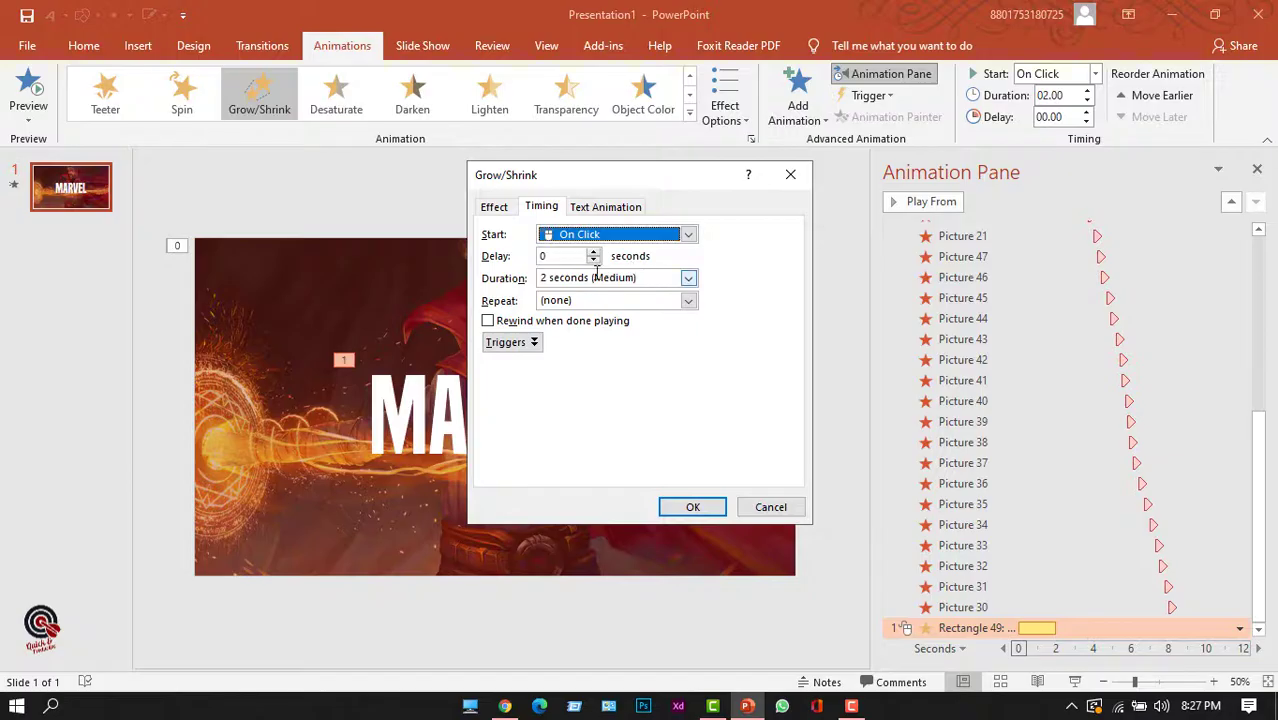
pyautogui.click(689, 234)
pyautogui.click(640, 270)
pyautogui.click(693, 508)
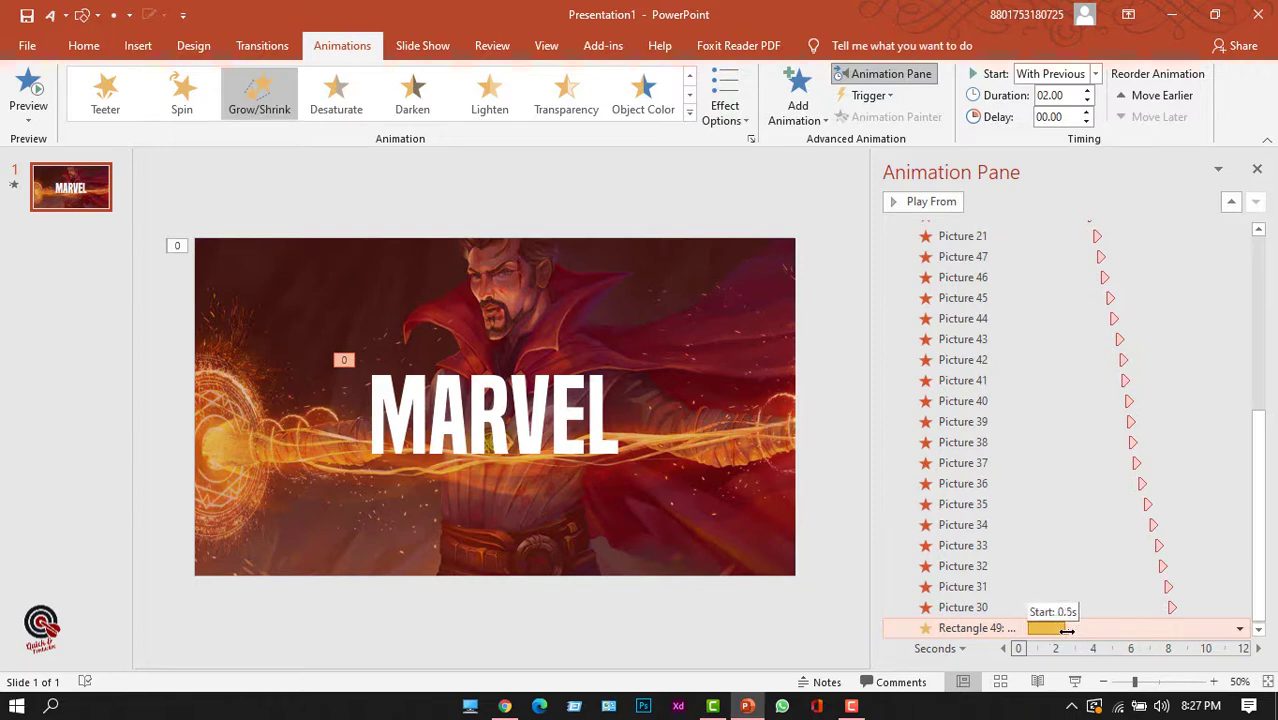
pyautogui.moveTo(1055, 627); pyautogui.dragTo(1179, 632)
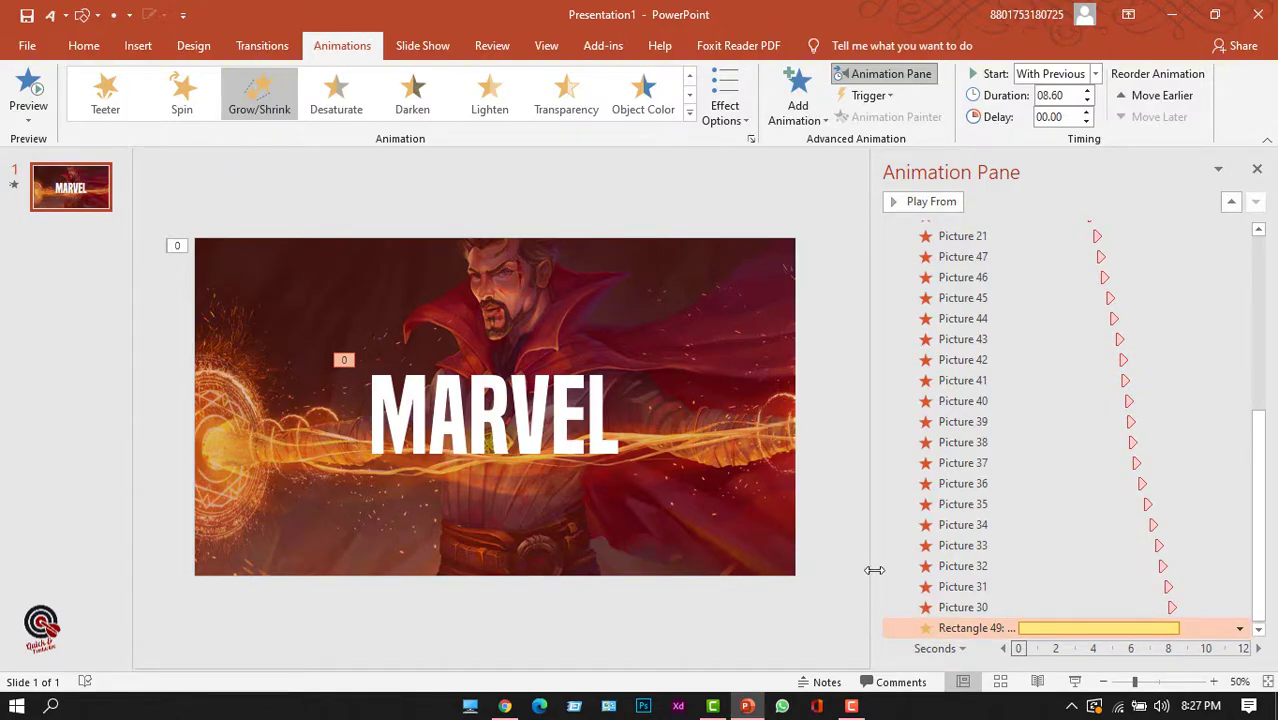
pyautogui.click(700, 620)
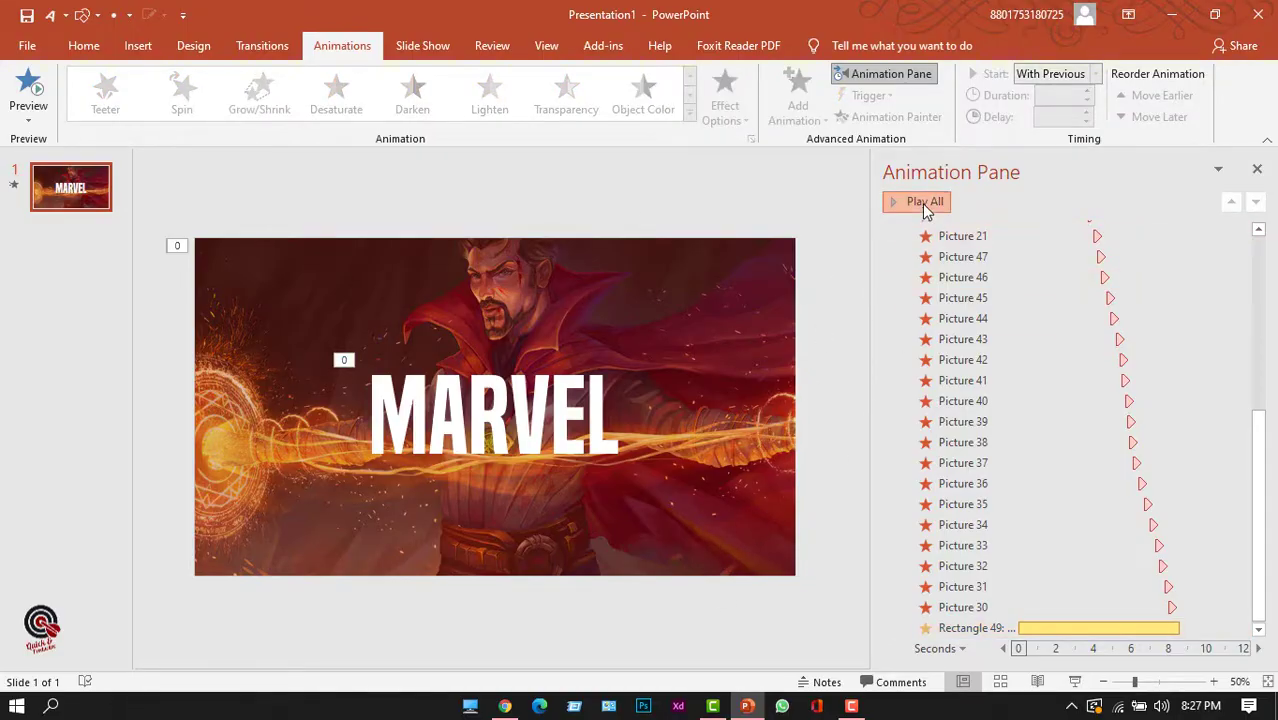
pyautogui.click(922, 203)
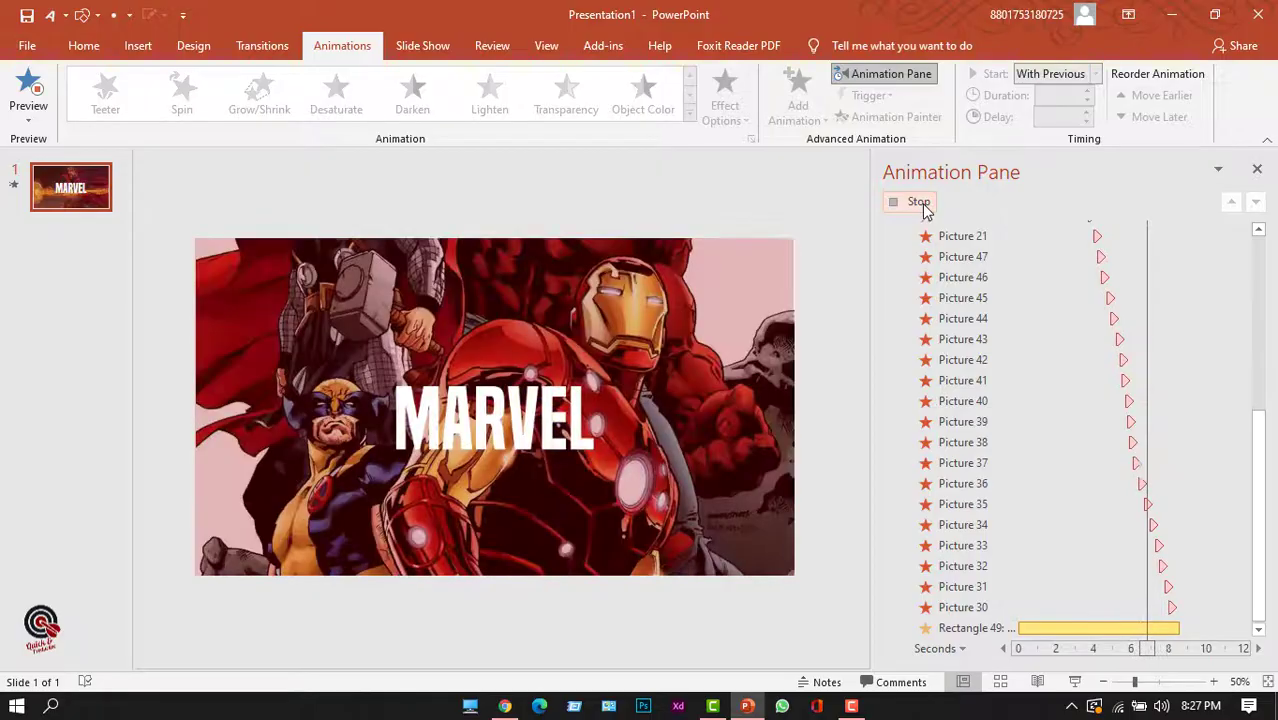
pyautogui.click(921, 205)
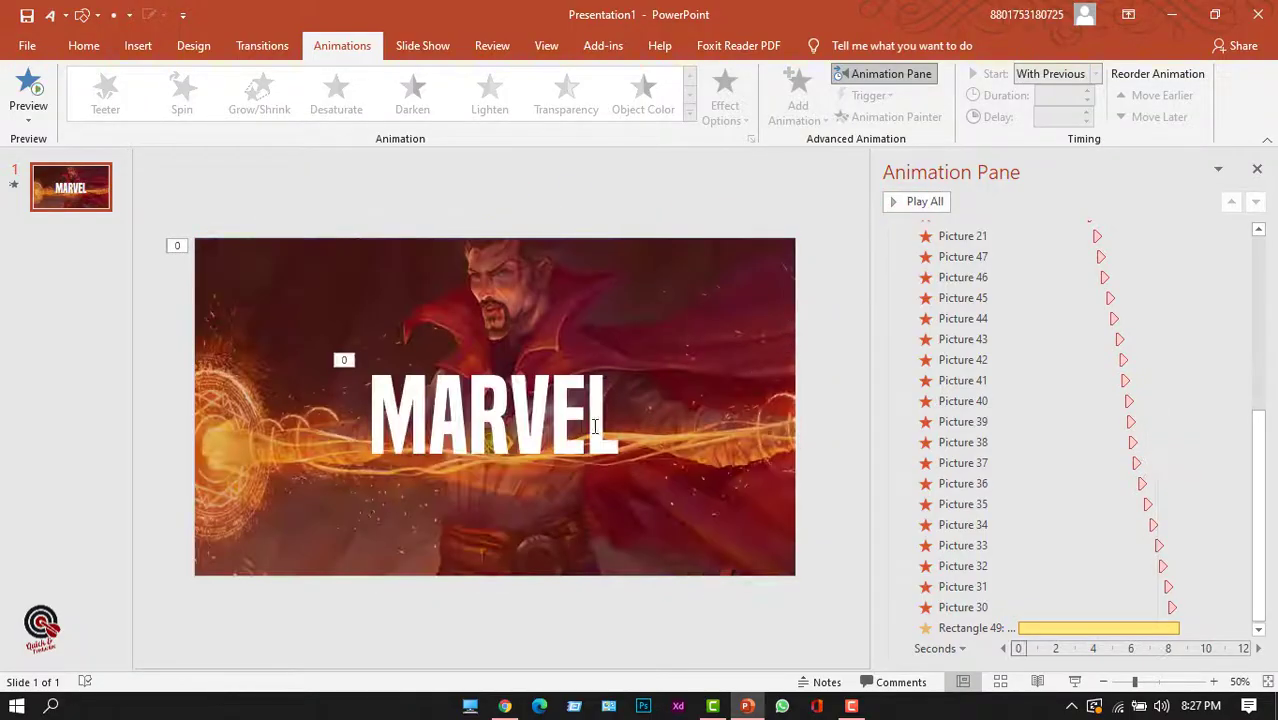
pyautogui.click(543, 425)
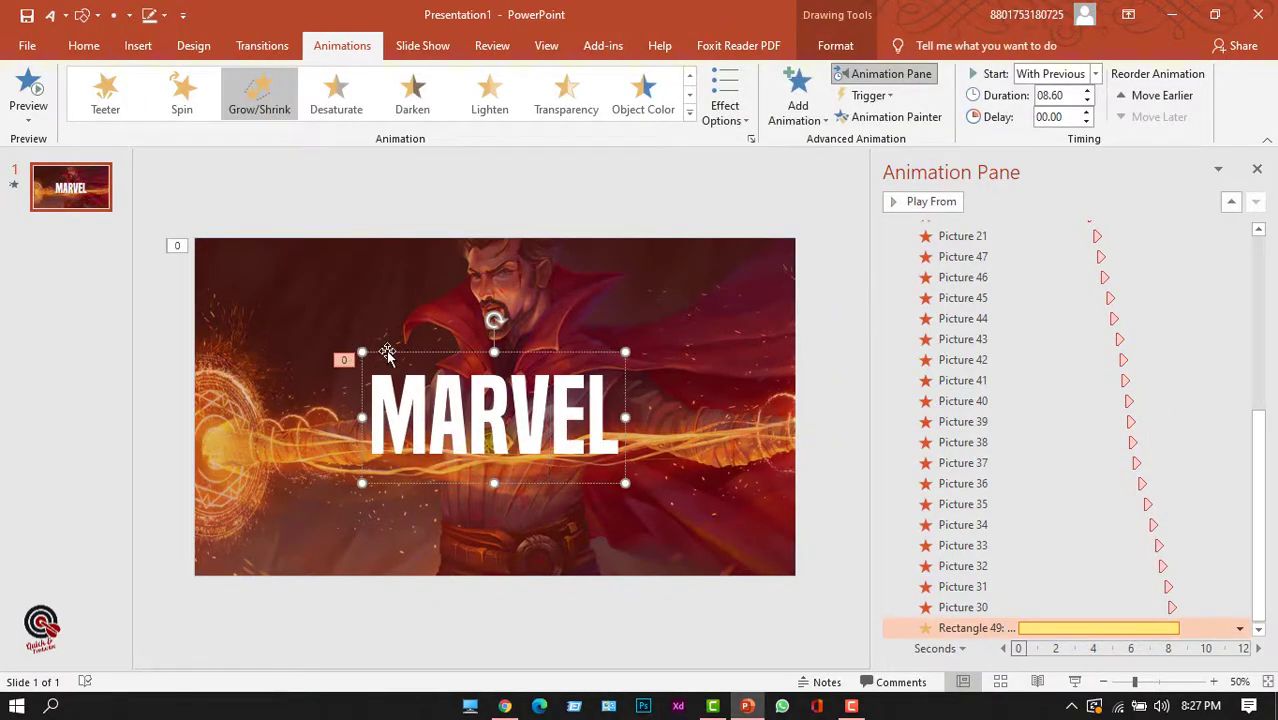
# Increase the MARVEL title's font size to 199 and nudge it slightly down
pyautogui.press('Escape')
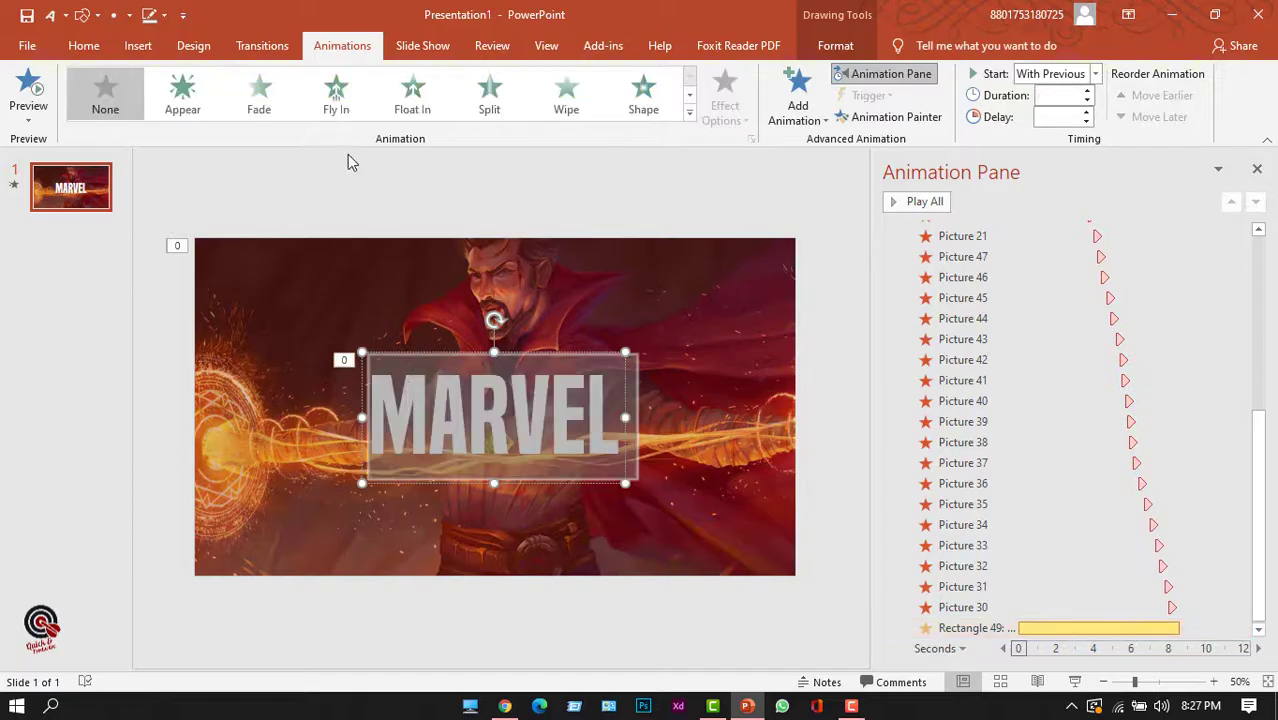
pyautogui.click(83, 46)
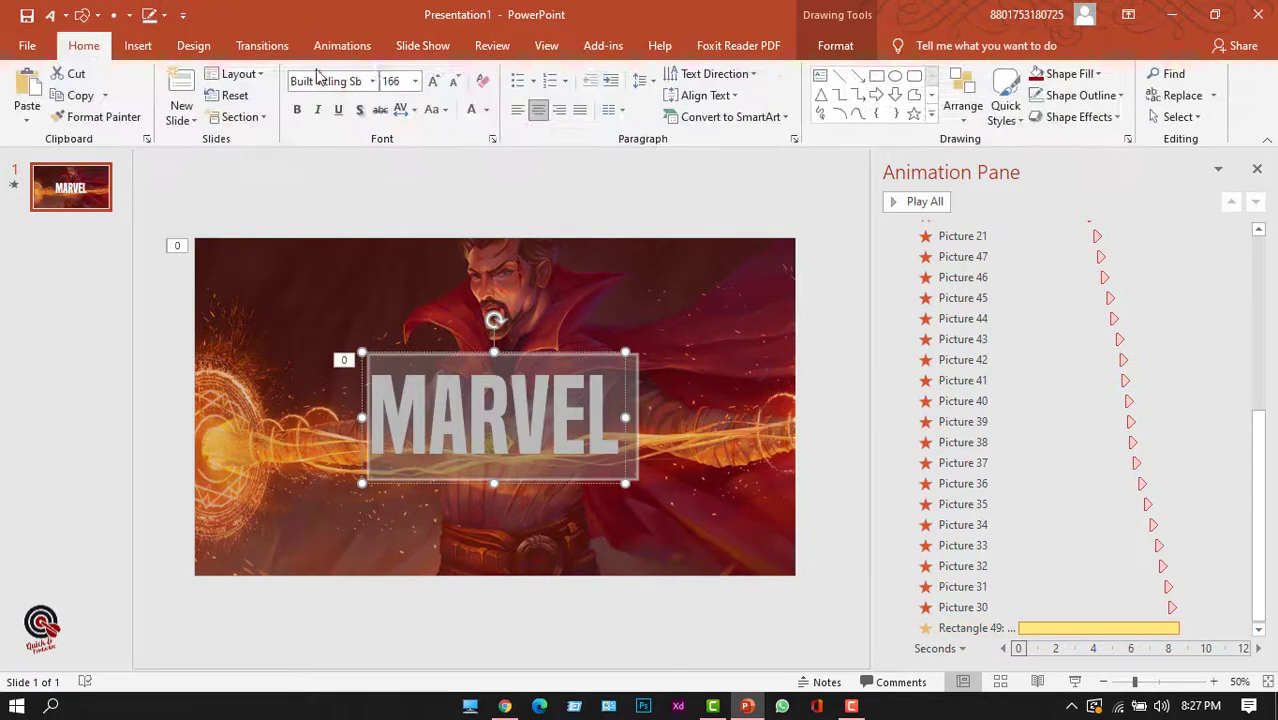
pyautogui.click(434, 81)
pyautogui.click(434, 81)
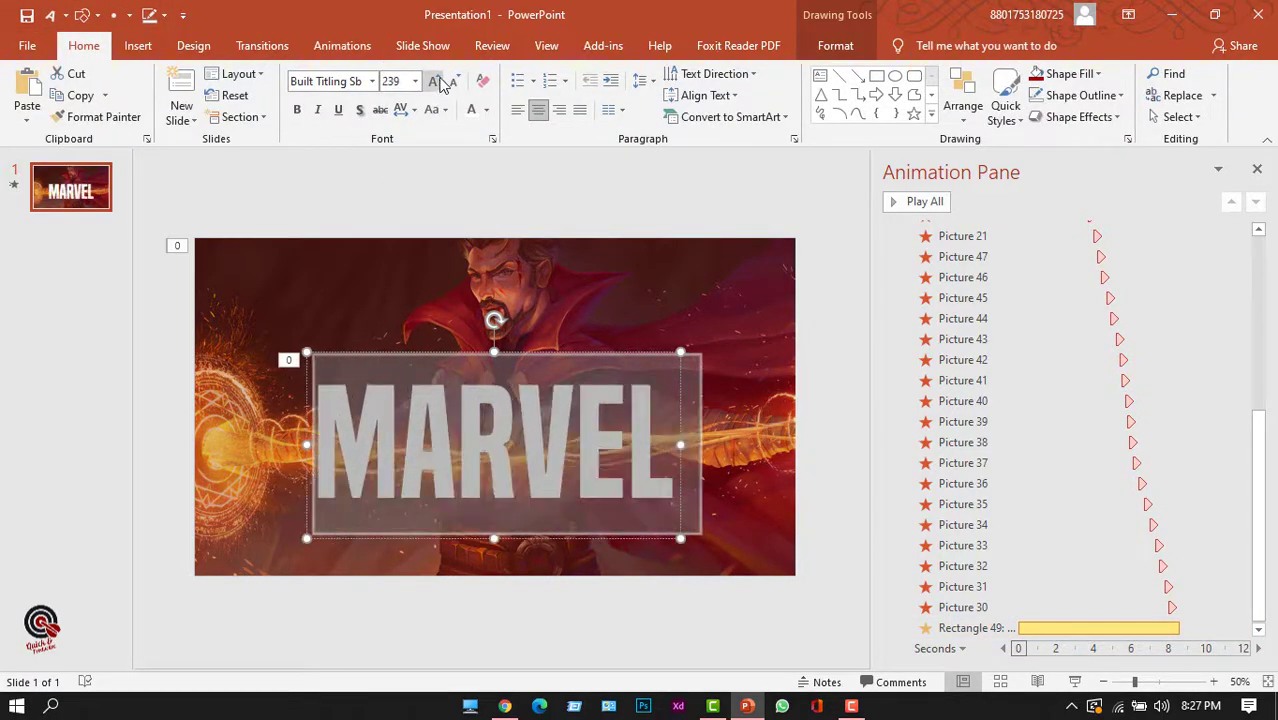
pyautogui.click(348, 591)
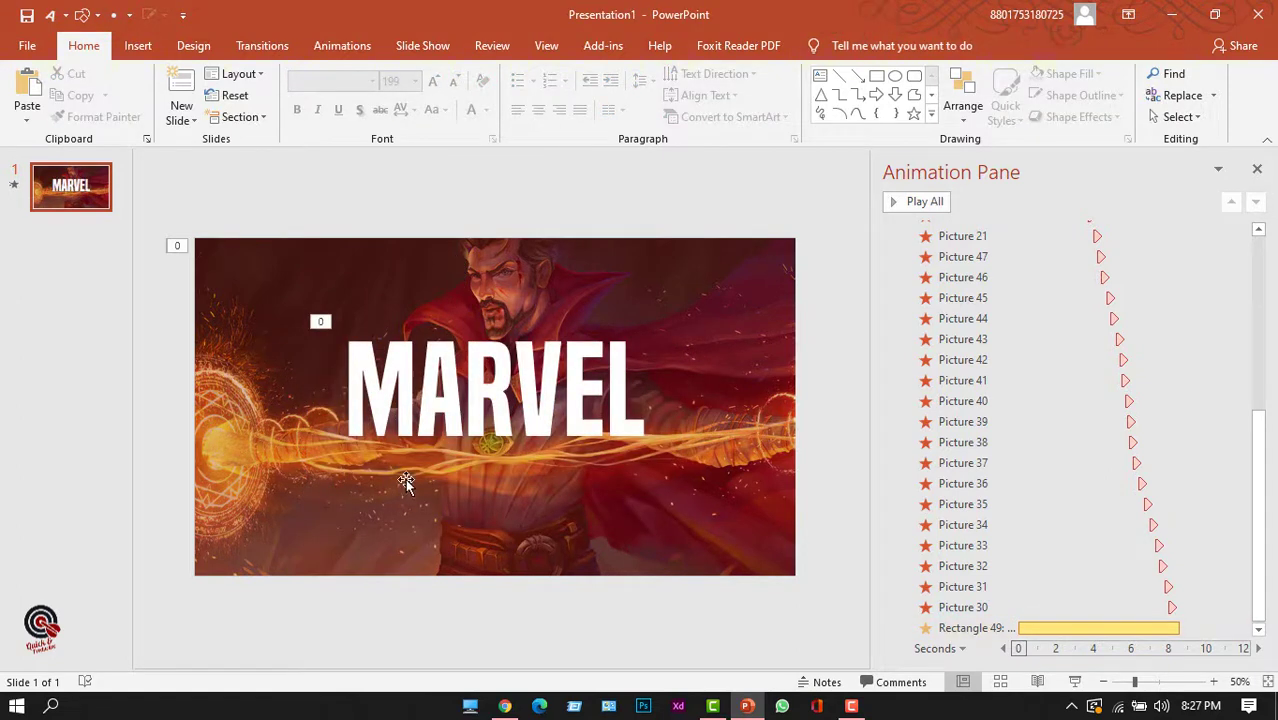
pyautogui.click(455, 395)
pyautogui.moveTo(444, 314); pyautogui.dragTo(444, 317)
# Draw a thin rectangle bar under MARVEL, copy it lower, and narrow the lower bar
pyautogui.click(84, 15)
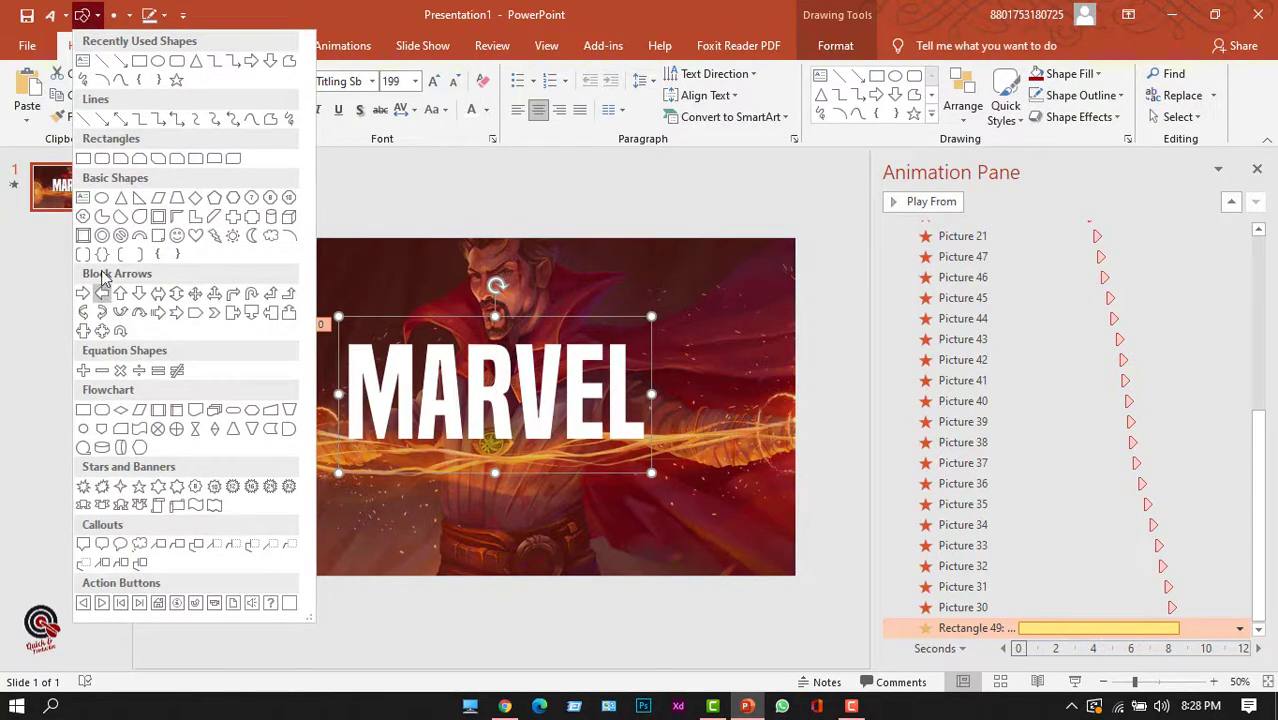
pyautogui.click(84, 158)
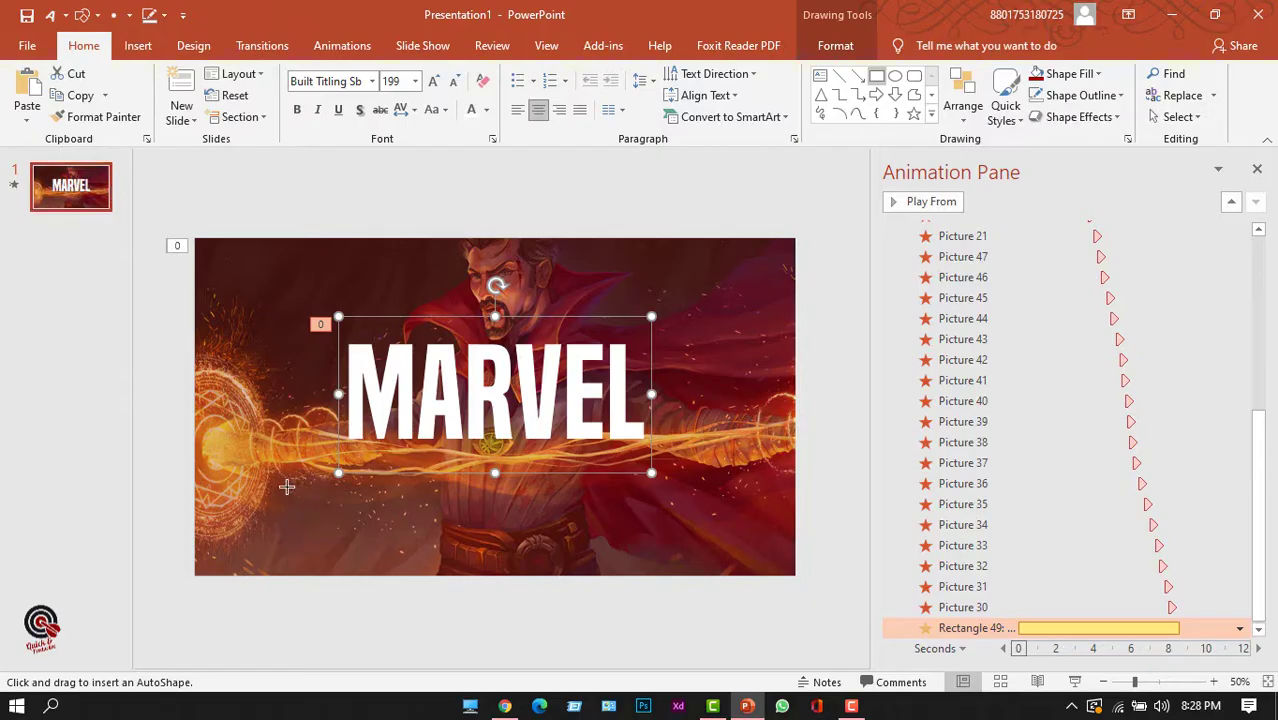
pyautogui.moveTo(330, 460); pyautogui.dragTo(641, 465)
pyautogui.moveTo(433, 463)
pyautogui.mouseDown()
pyautogui.moveTo(433, 488)
pyautogui.moveTo(456, 448)
pyautogui.moveTo(391, 448)
pyautogui.moveTo(599, 488)
pyautogui.mouseUp()
pyautogui.click(422, 487)
pyautogui.click(50, 15)
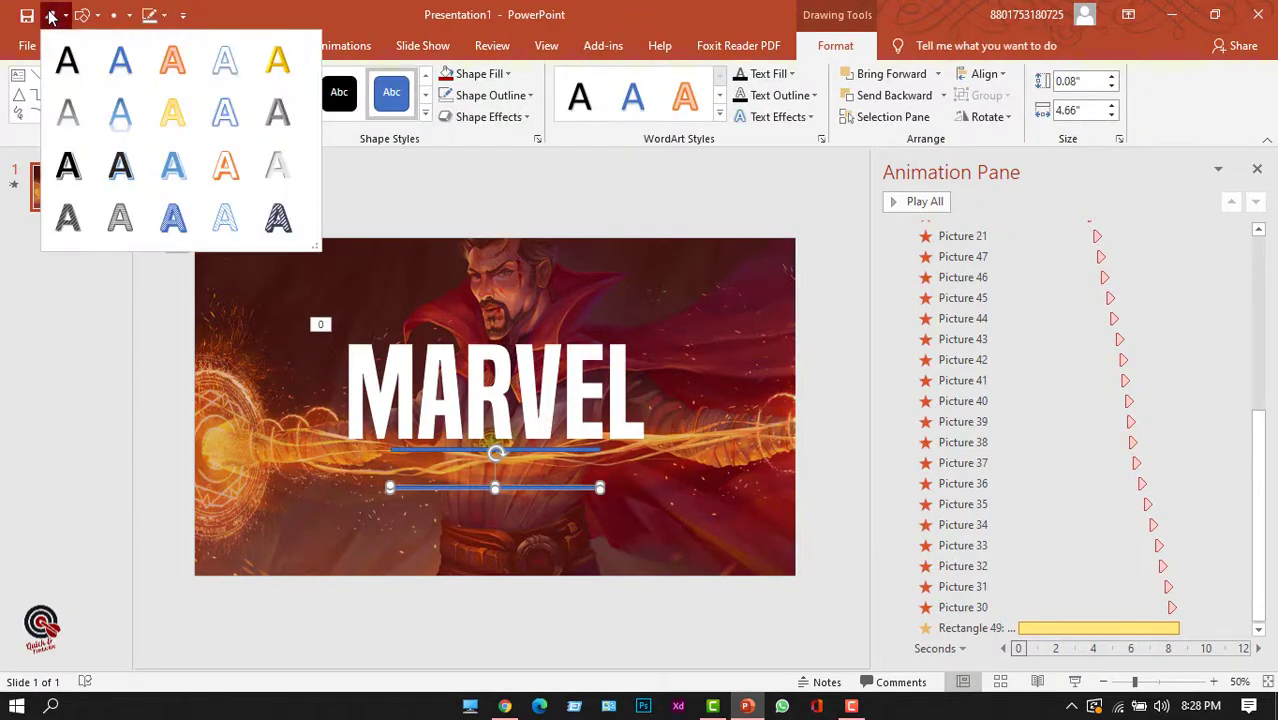
# Insert a WordArt text box reading STUDIOS
pyautogui.click(67, 60)
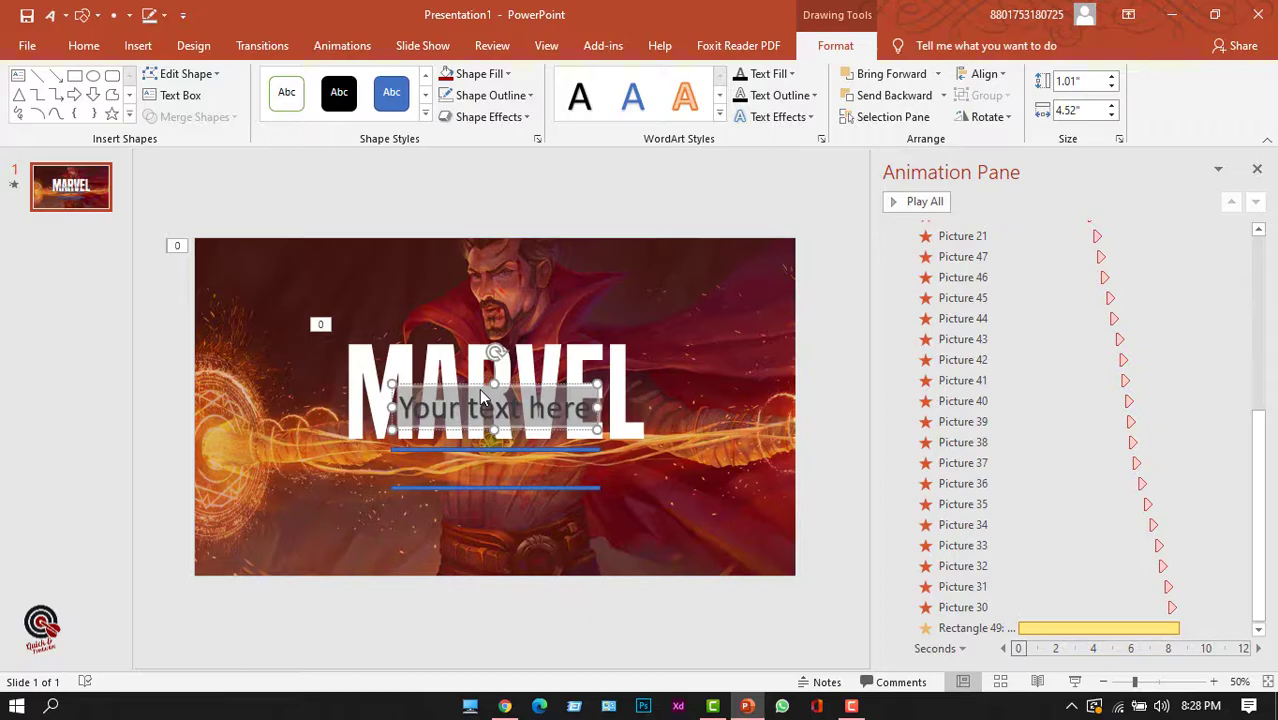
pyautogui.write('STUDIOS')
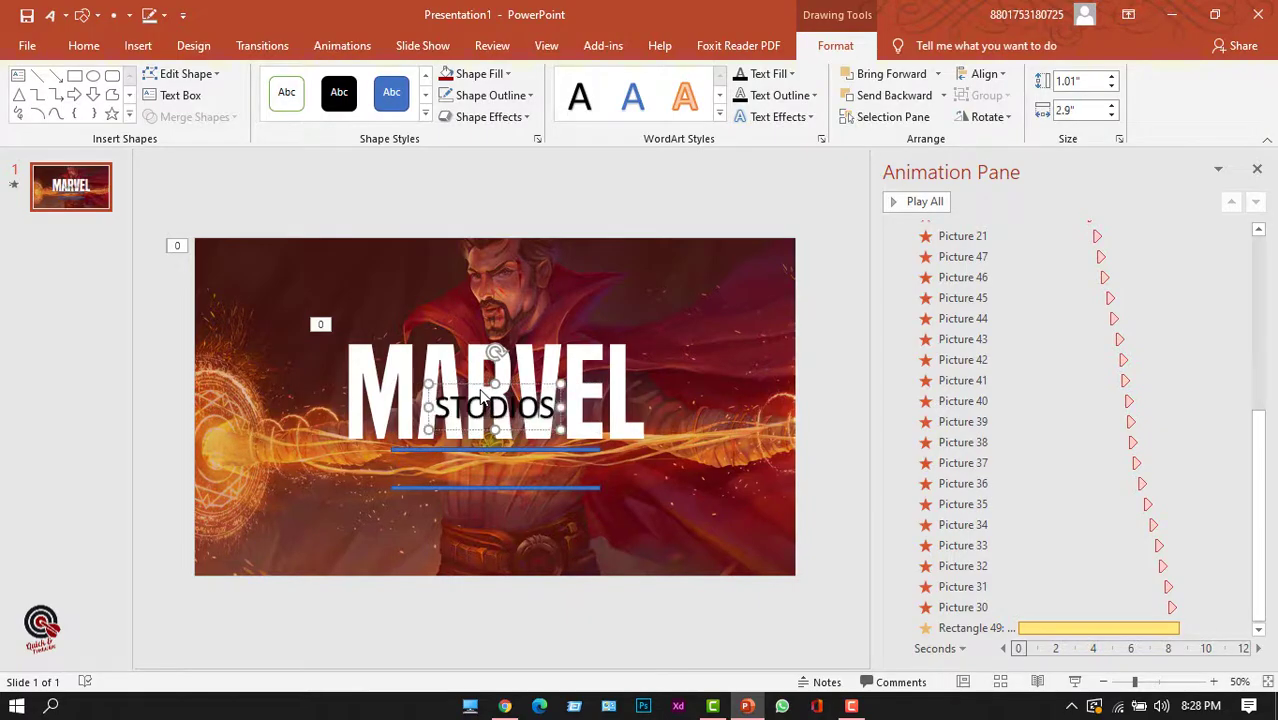
pyautogui.doubleClick(480, 397)
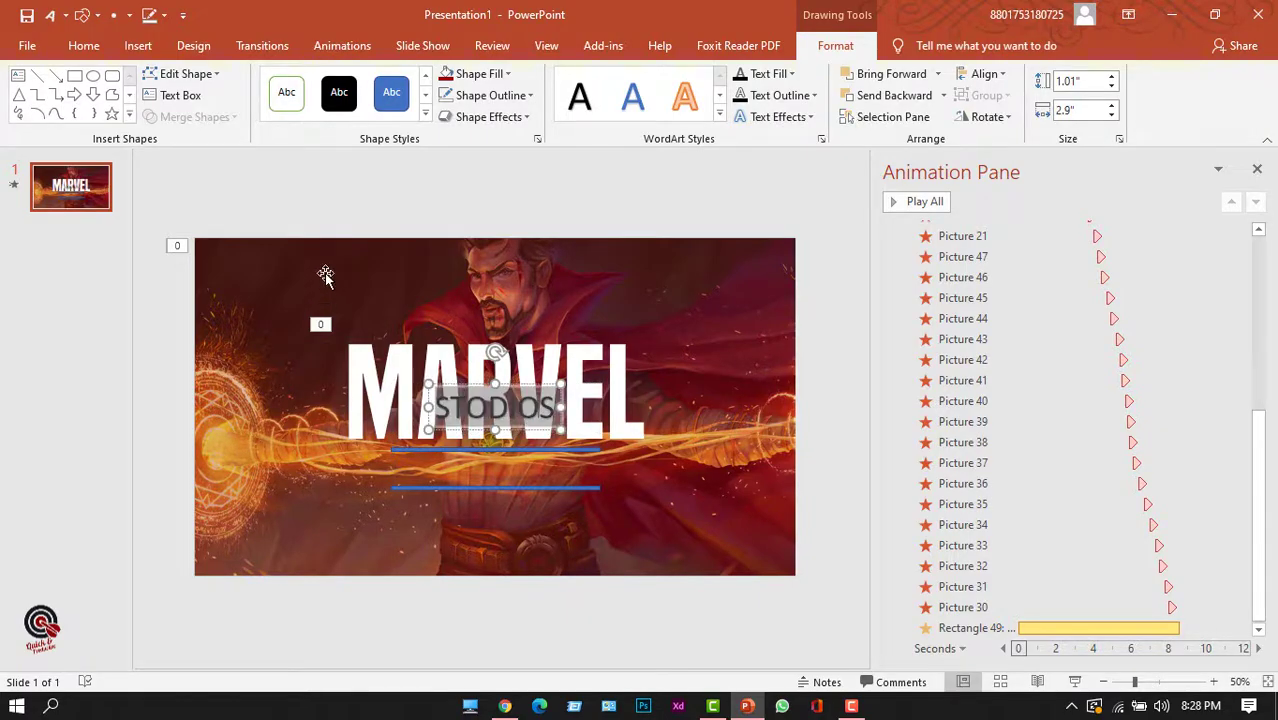
# Set STUDIOS to Built Titling Sb at 32 pt
pyautogui.click(84, 45)
pyautogui.click(372, 81)
pyautogui.click(486, 356)
pyautogui.click(372, 81)
pyautogui.click(337, 192)
pyautogui.click(454, 81)
pyautogui.click(372, 81)
pyautogui.click(372, 81)
pyautogui.click(372, 81)
pyautogui.click(571, 237)
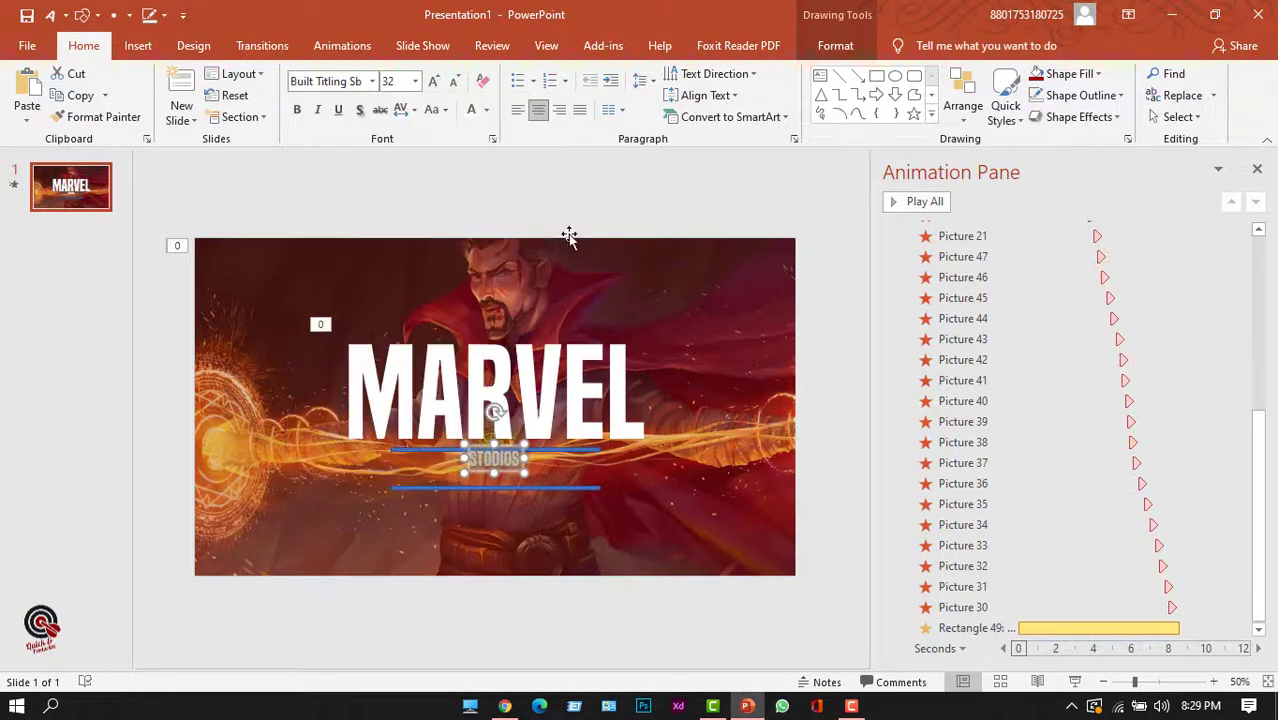
pyautogui.click(472, 452)
pyautogui.click(472, 452)
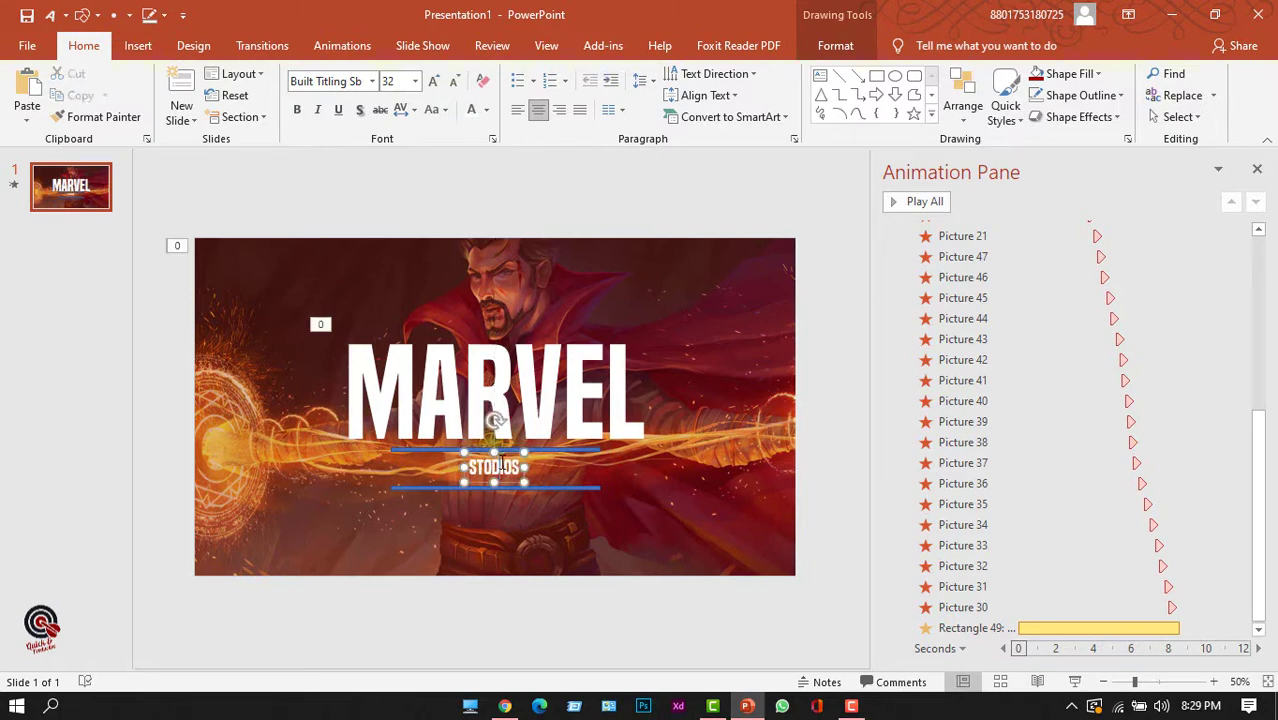
pyautogui.doubleClick(494, 466)
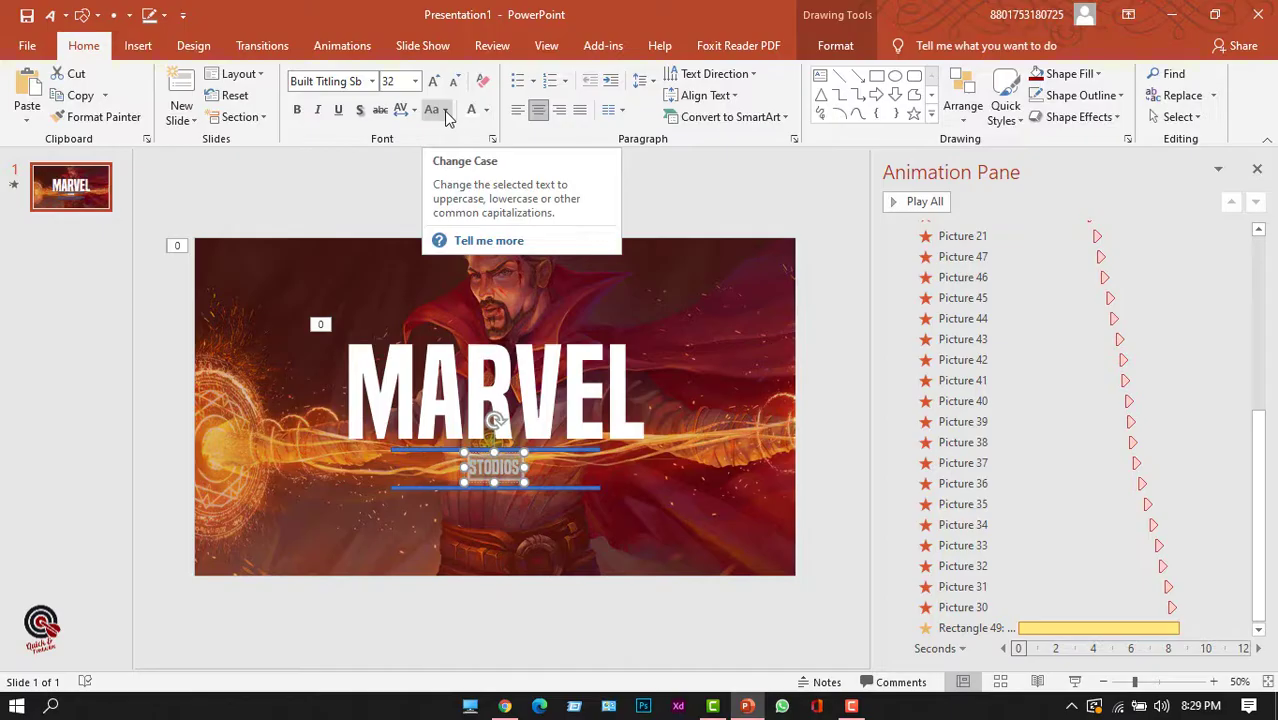
pyautogui.click(414, 111)
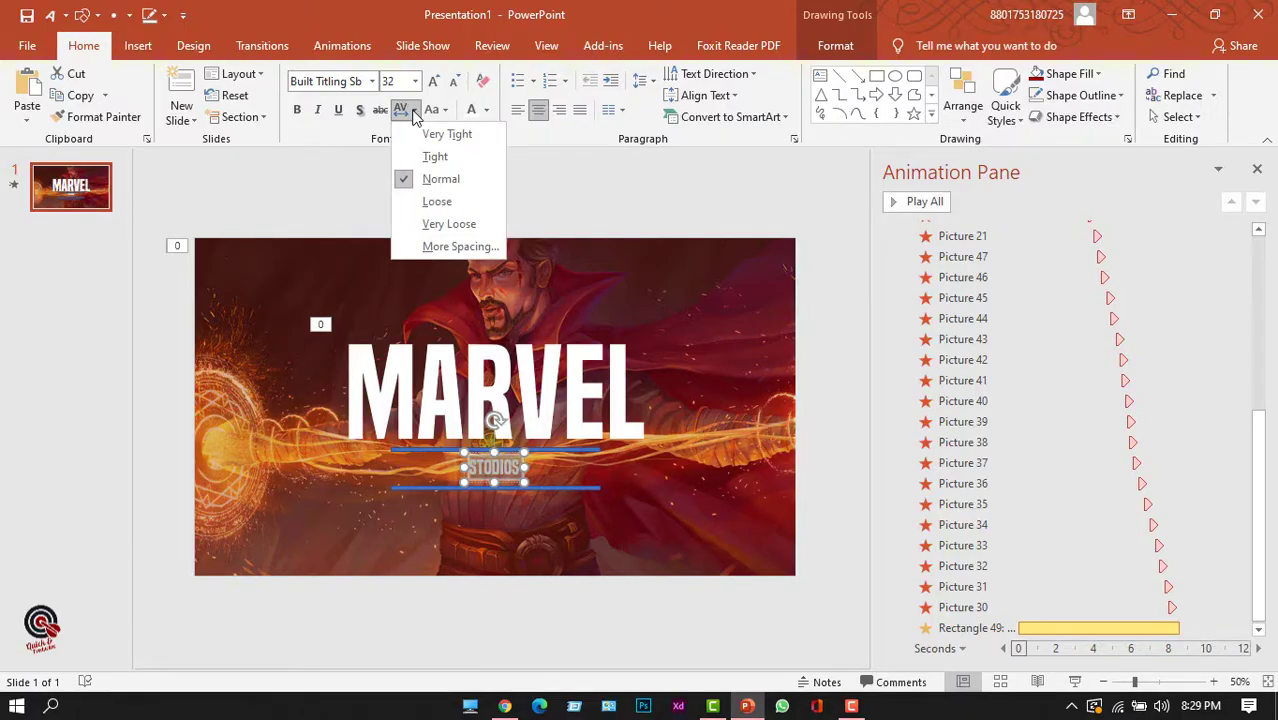
# Expand the STUDIOS character spacing by 40 pt
pyautogui.click(420, 247)
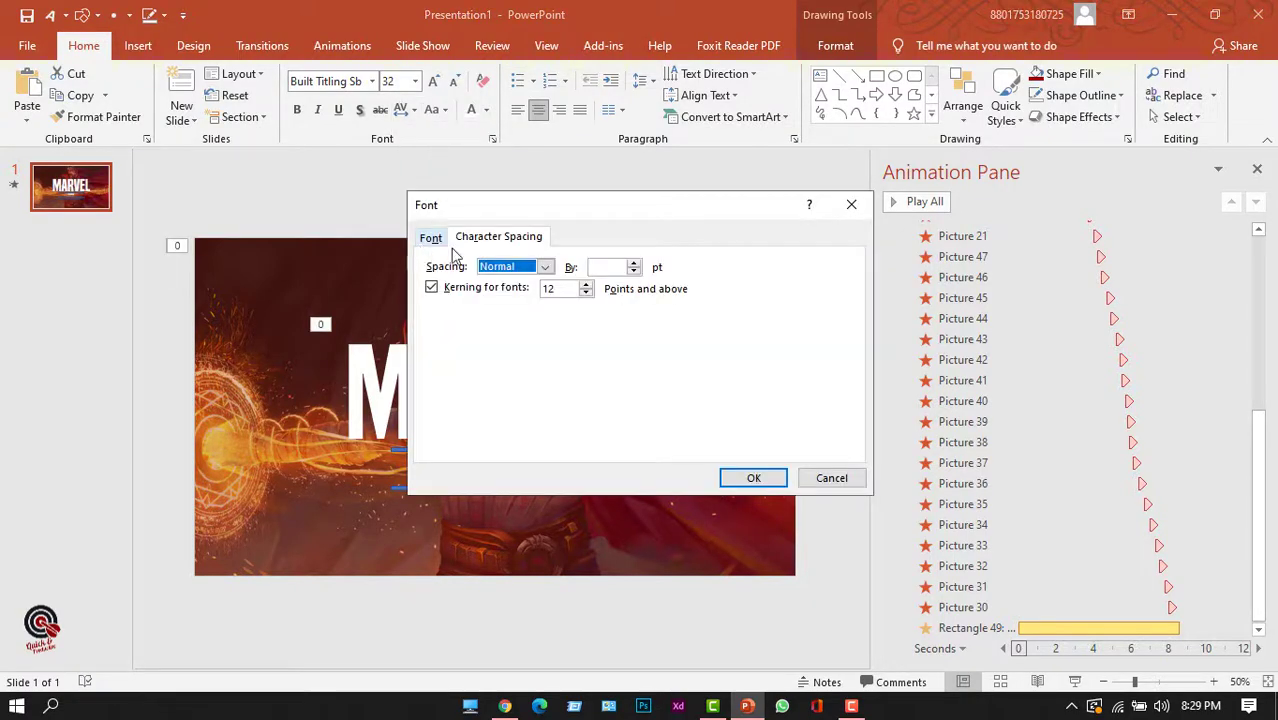
pyautogui.click(604, 265)
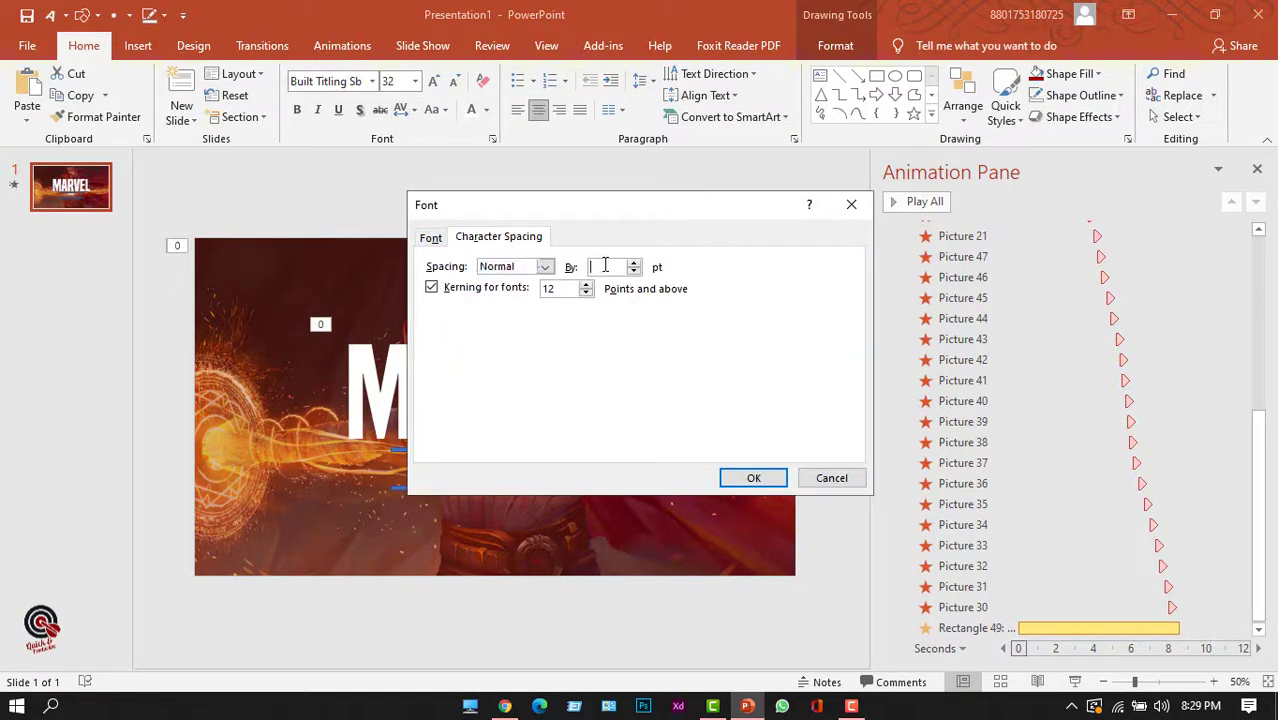
pyautogui.write('40')
pyautogui.click(748, 476)
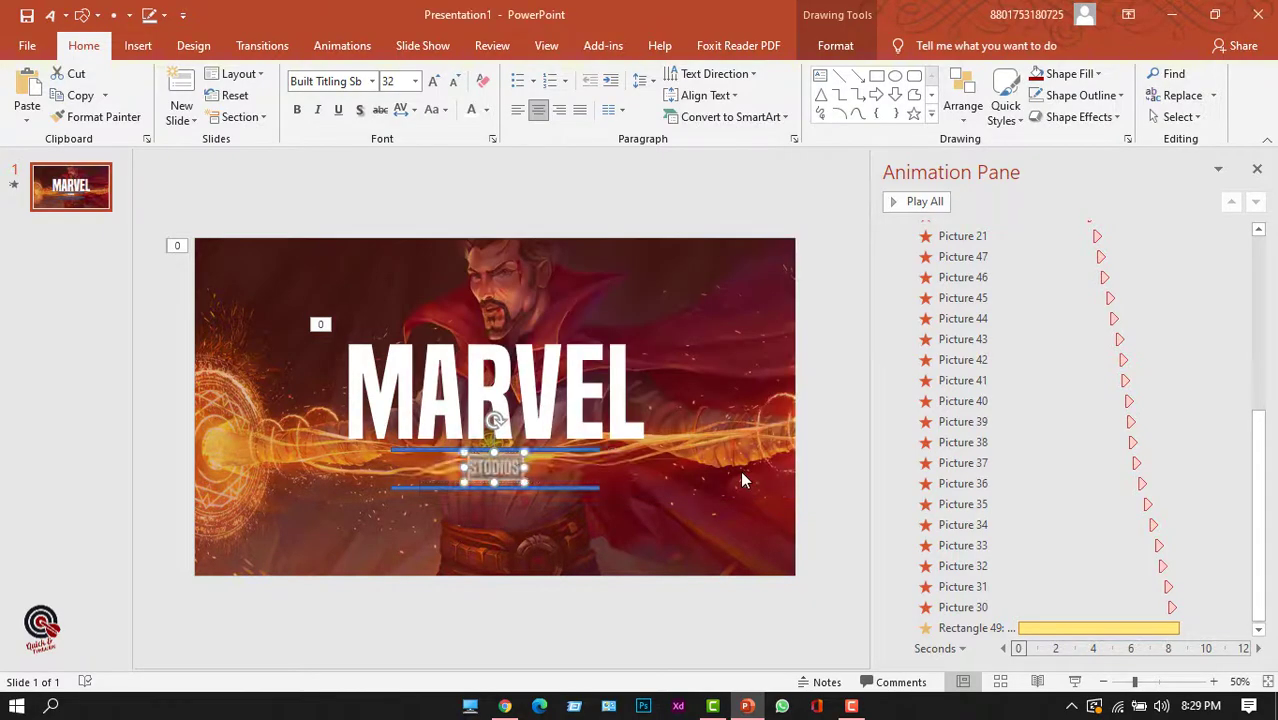
pyautogui.click(650, 612)
# Fill the divider line below STUDIOS white and remove its outline
pyautogui.click(532, 487)
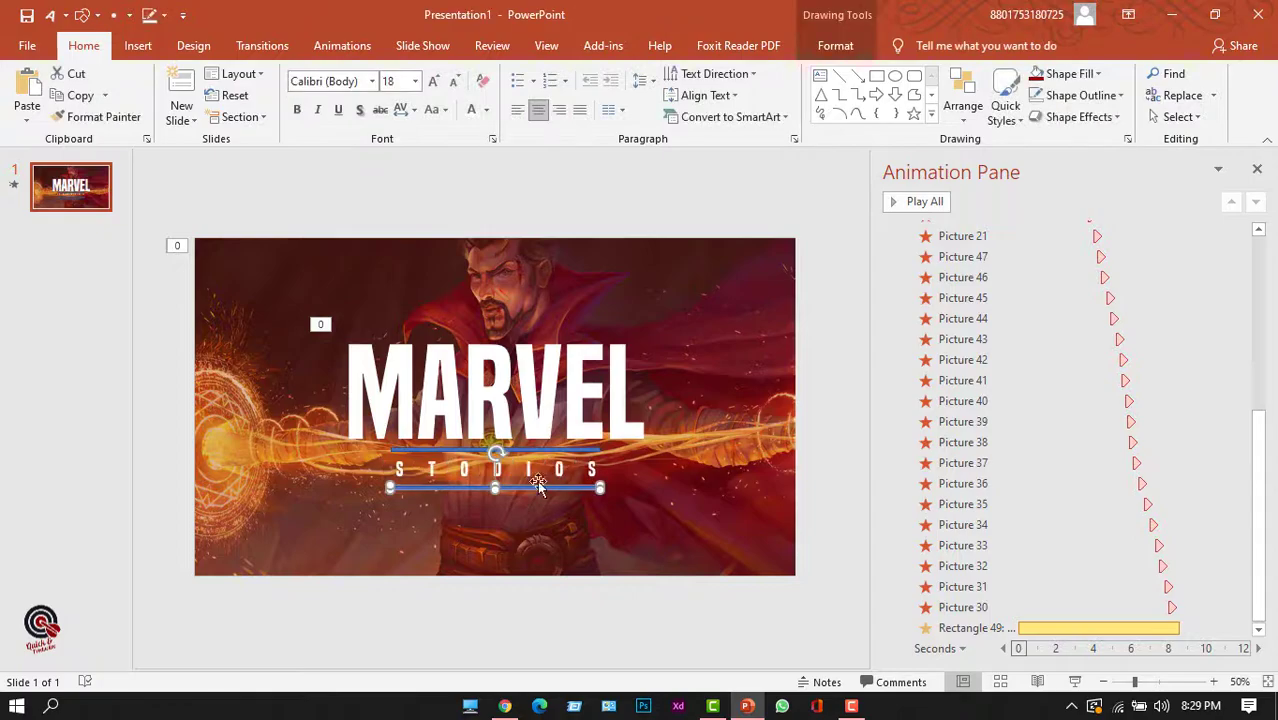
pyautogui.click(558, 452)
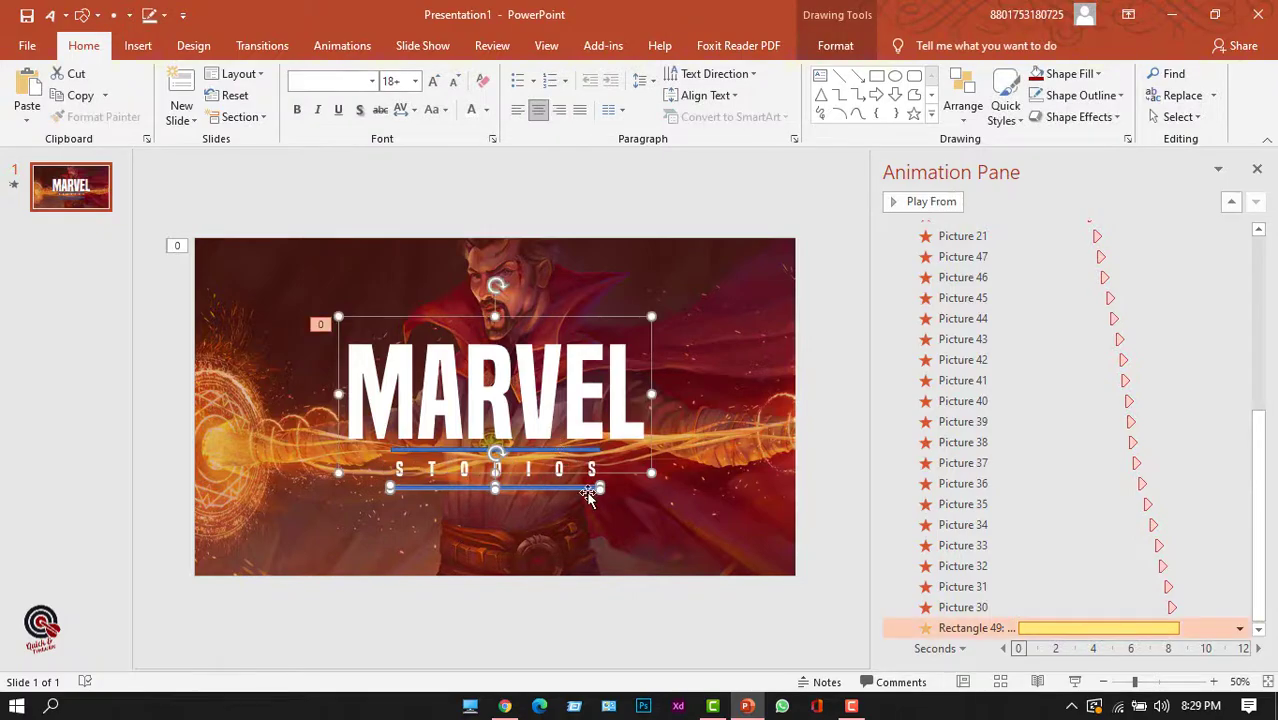
pyautogui.click(589, 496)
pyautogui.click(565, 489)
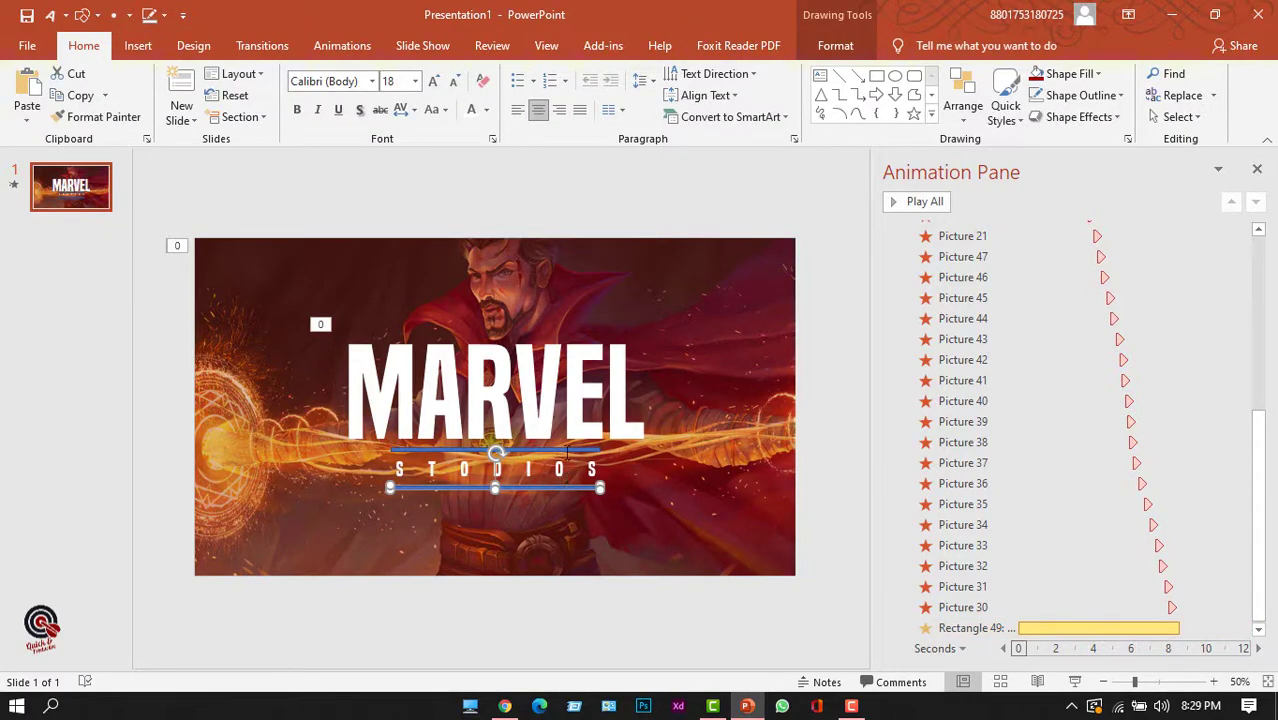
pyautogui.rightClick(565, 455)
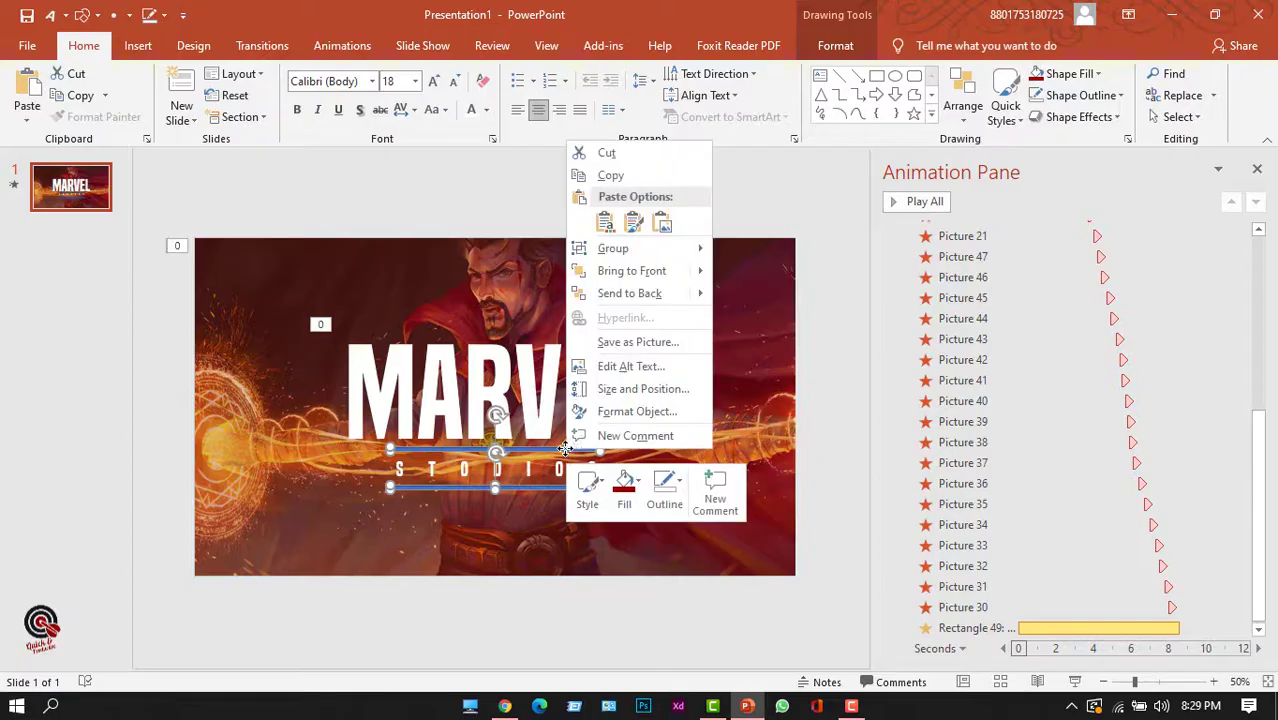
pyautogui.click(639, 485)
pyautogui.click(682, 490)
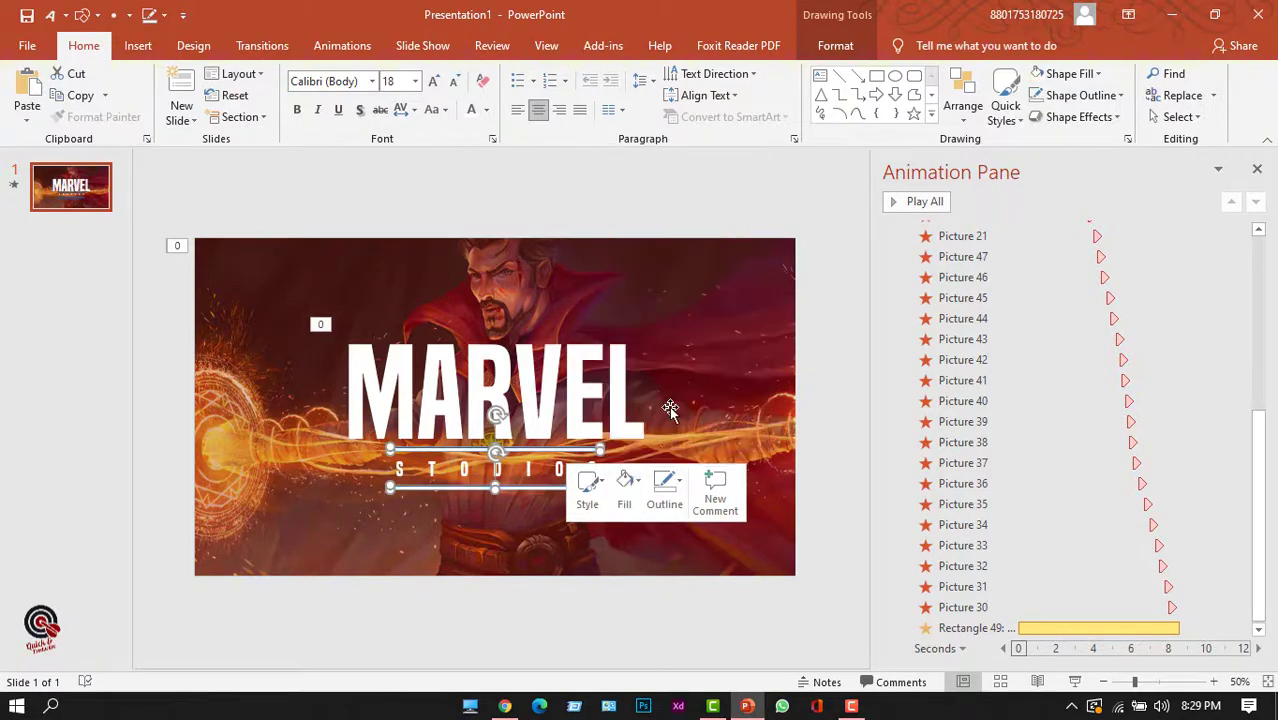
pyautogui.click(682, 490)
pyautogui.click(702, 362)
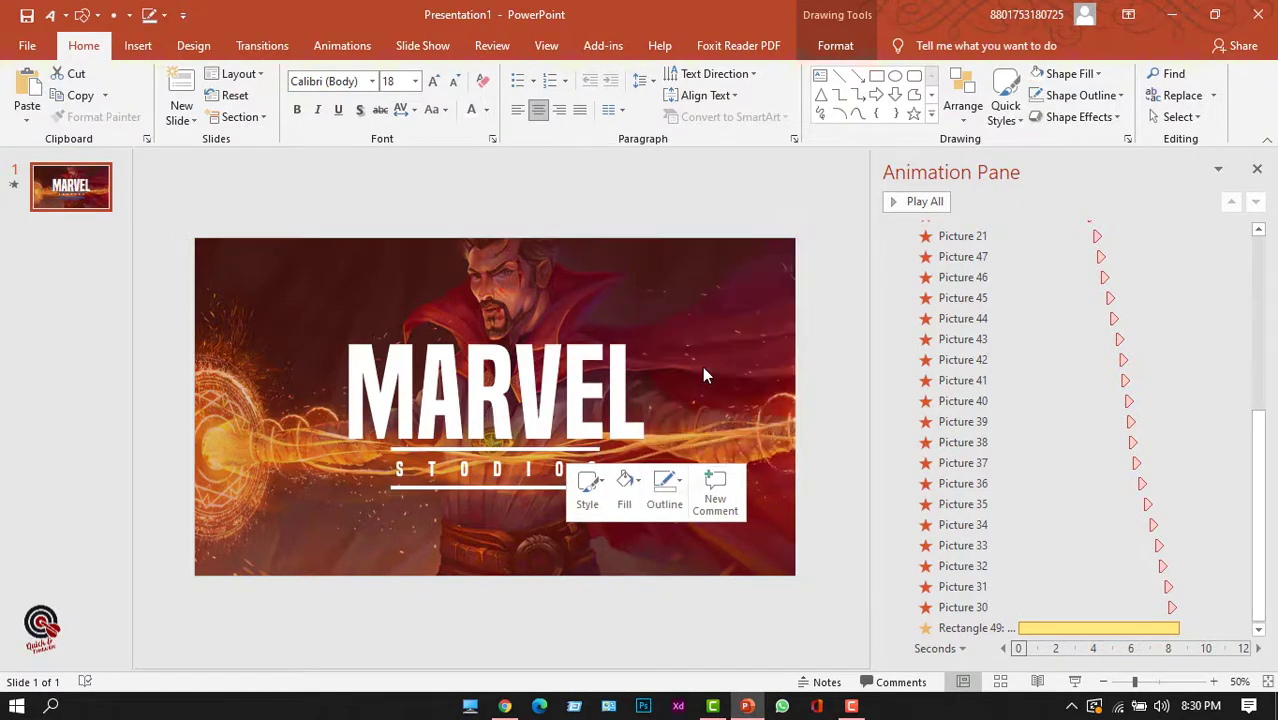
pyautogui.click(515, 620)
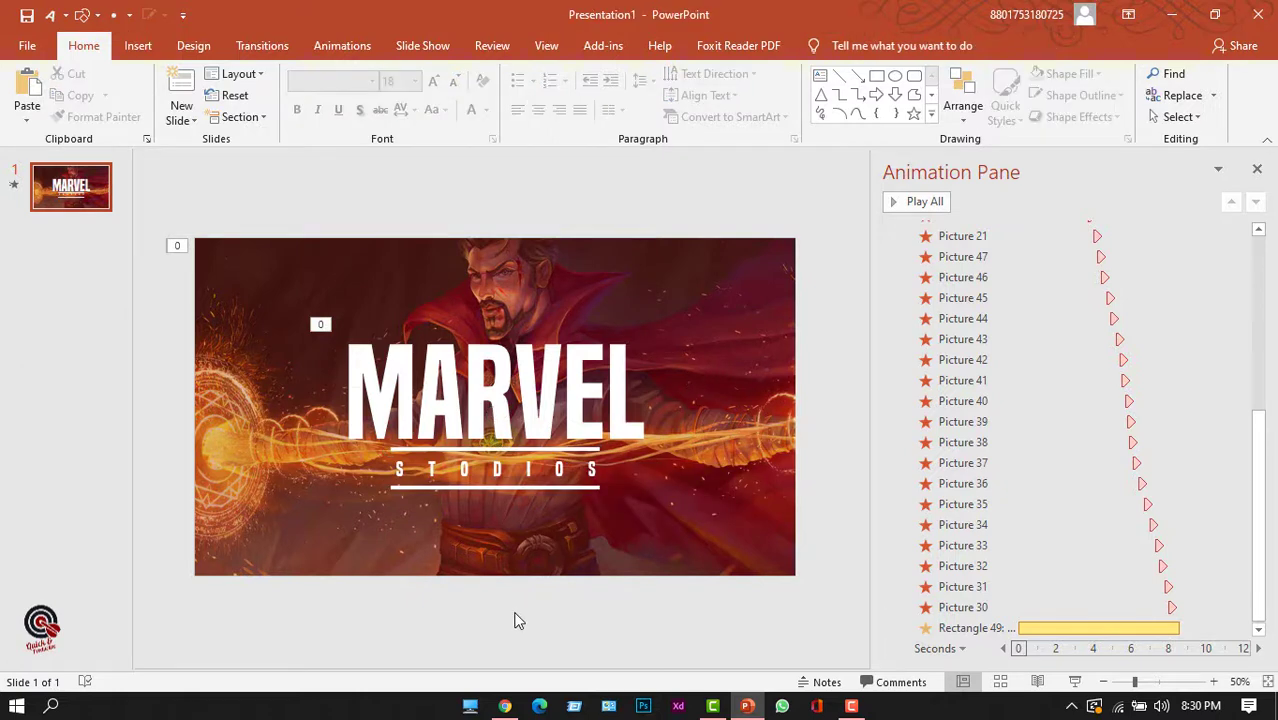
pyautogui.click(464, 447)
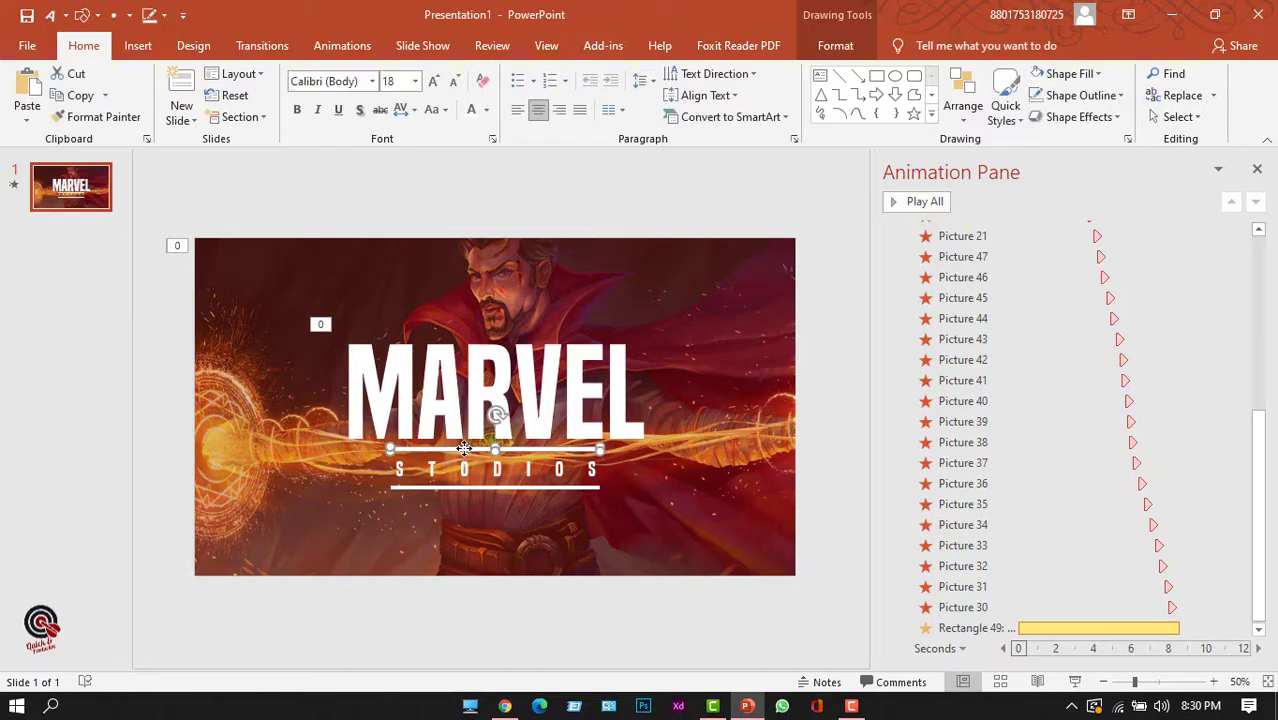
# Give the line above STUDIOS a Fly In entrance from the left
pyautogui.click(355, 46)
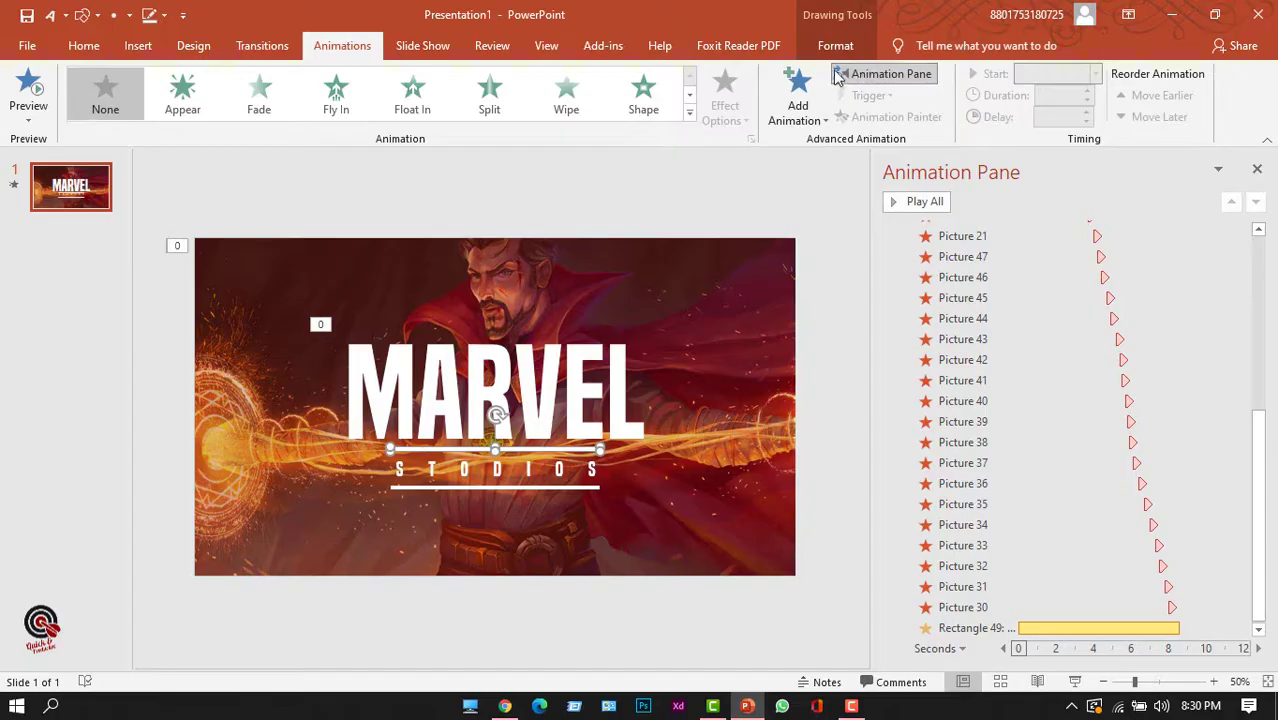
pyautogui.click(799, 100)
pyautogui.scroll(-3, 855, 342)
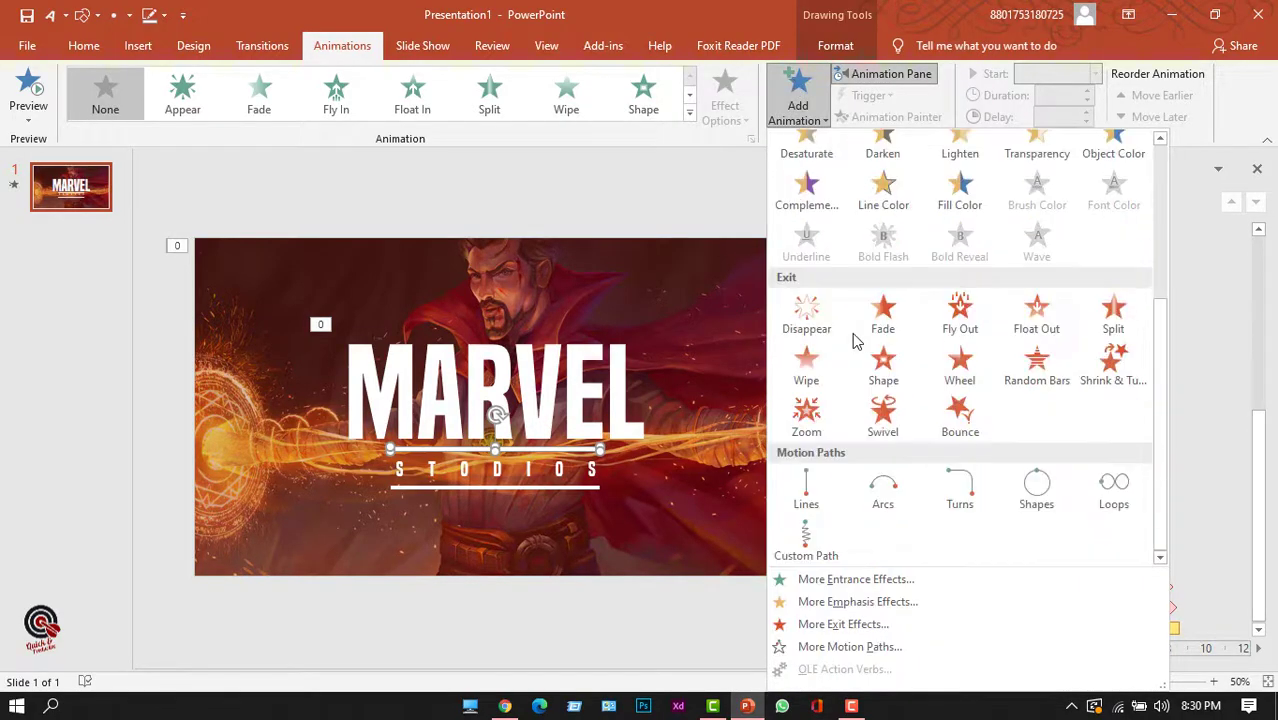
pyautogui.scroll(3, 962, 328)
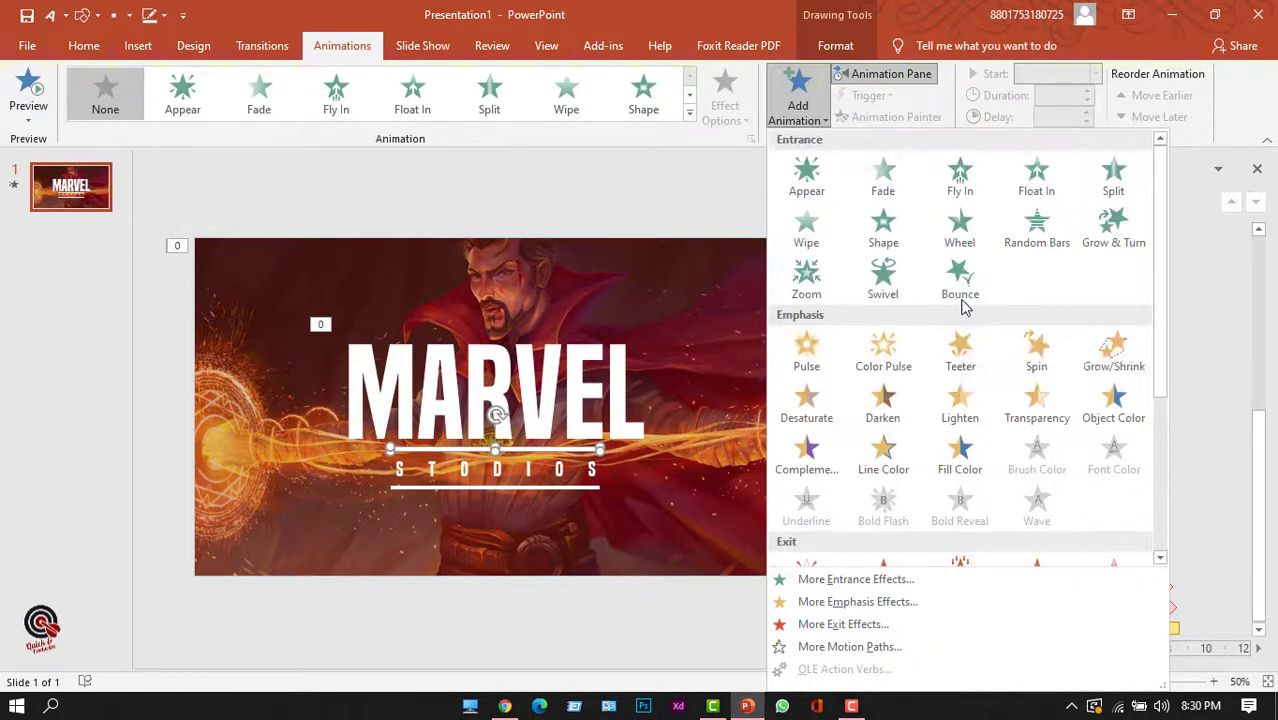
pyautogui.click(960, 180)
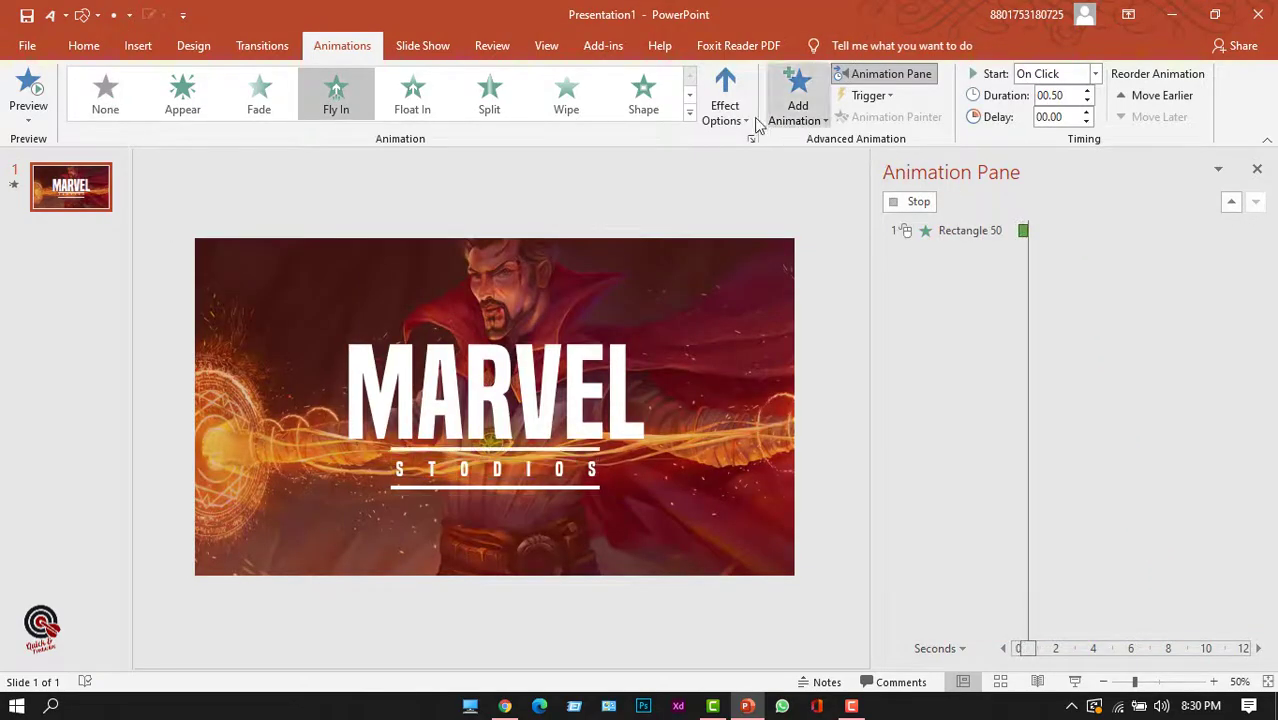
pyautogui.click(738, 112)
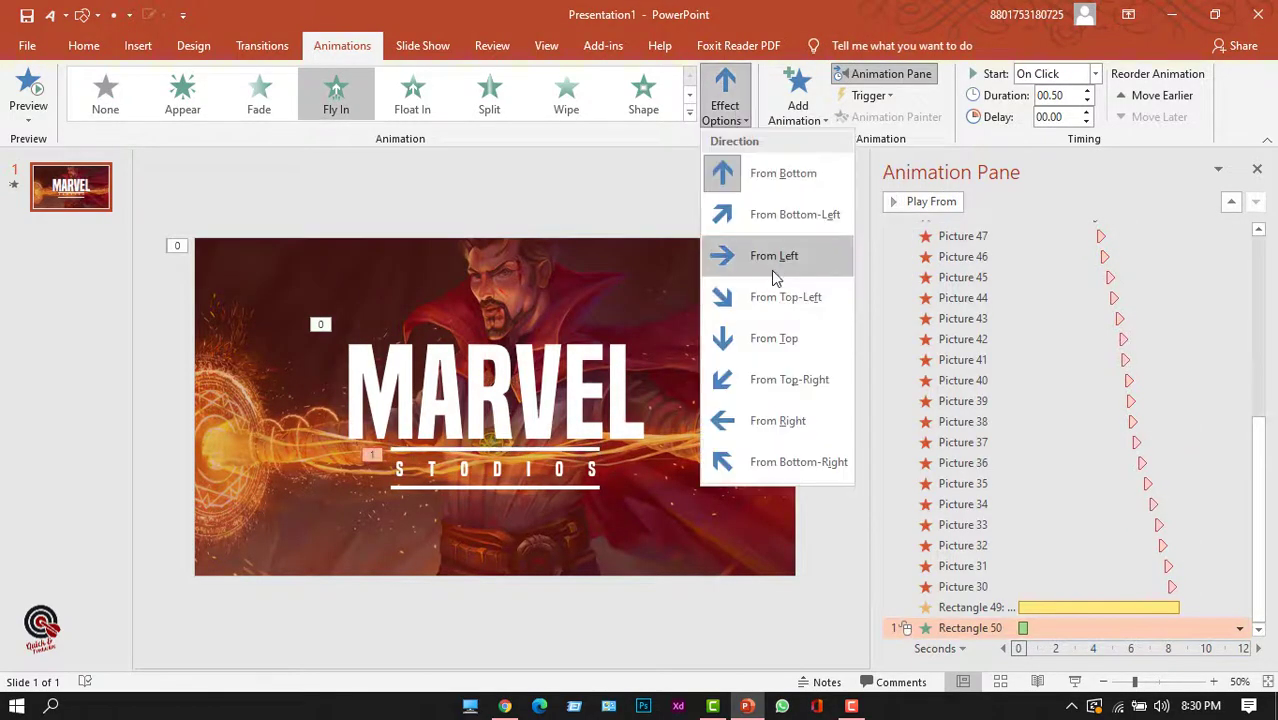
pyautogui.click(774, 257)
# Give the line below STUDIOS a Fly In entrance from the right
pyautogui.click(517, 488)
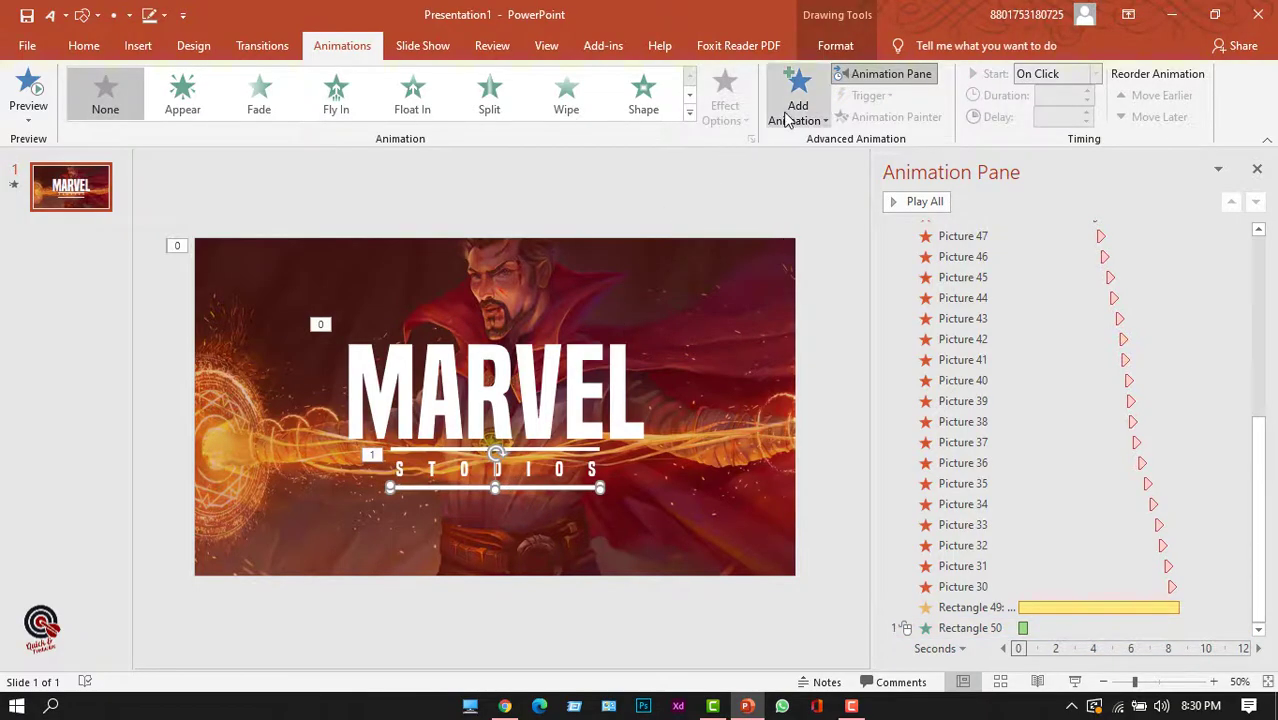
pyautogui.click(790, 110)
pyautogui.scroll(-5, 825, 397)
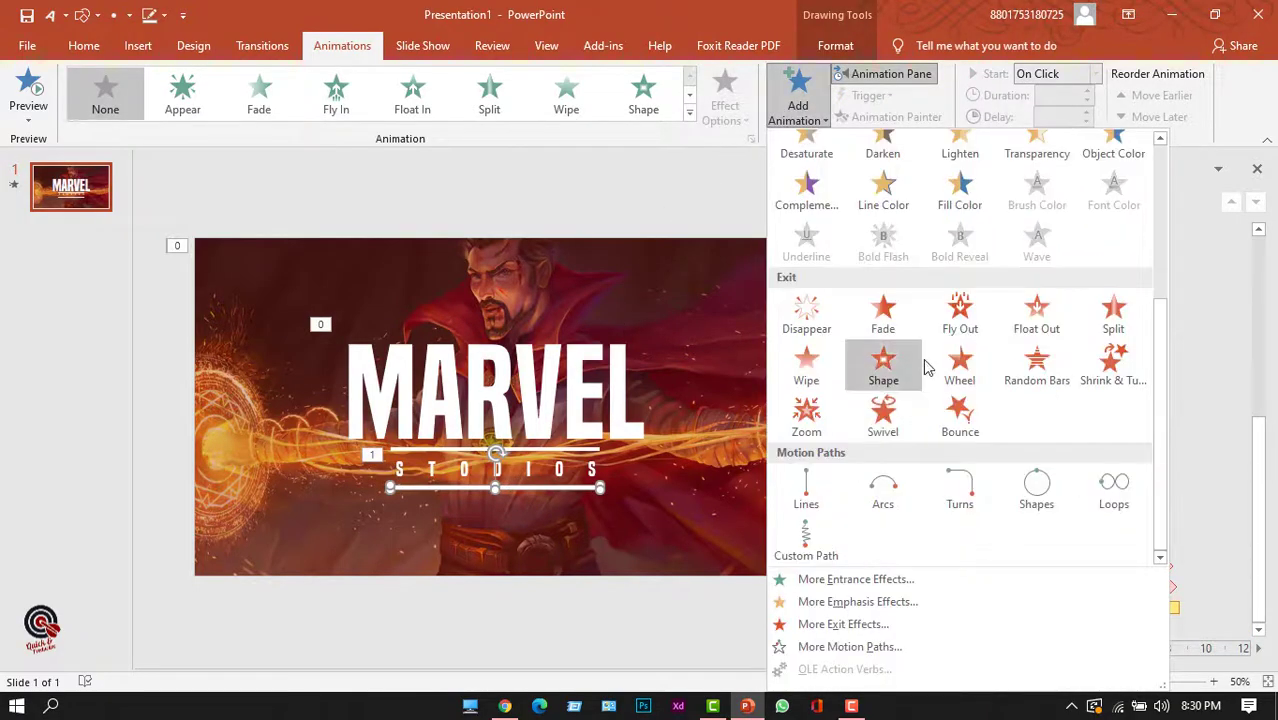
pyautogui.scroll(5, 926, 368)
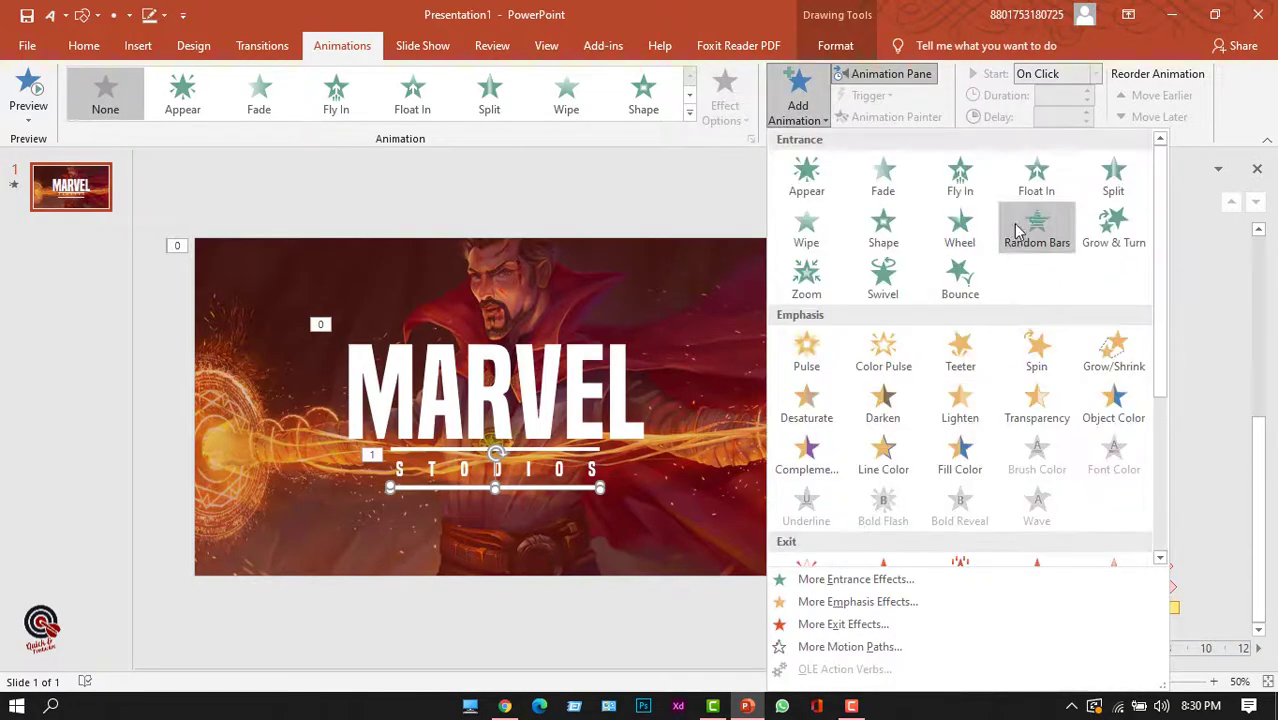
pyautogui.click(959, 190)
pyautogui.click(726, 100)
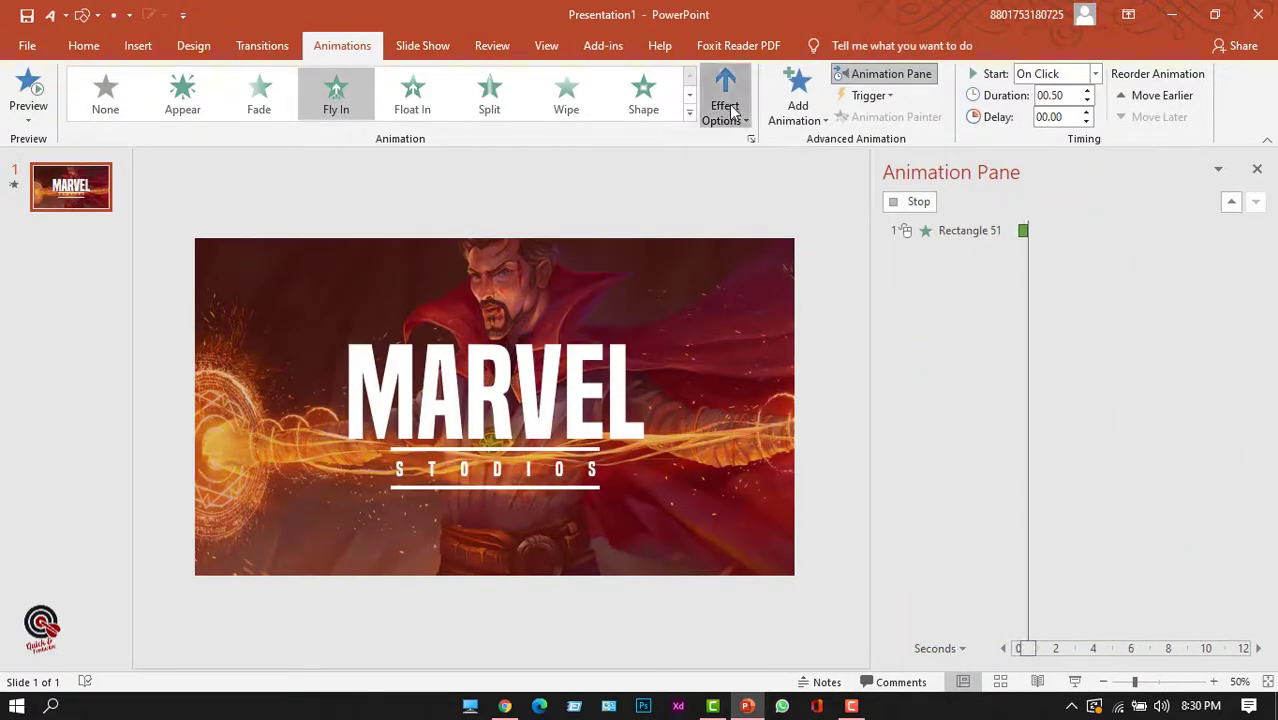
pyautogui.click(755, 421)
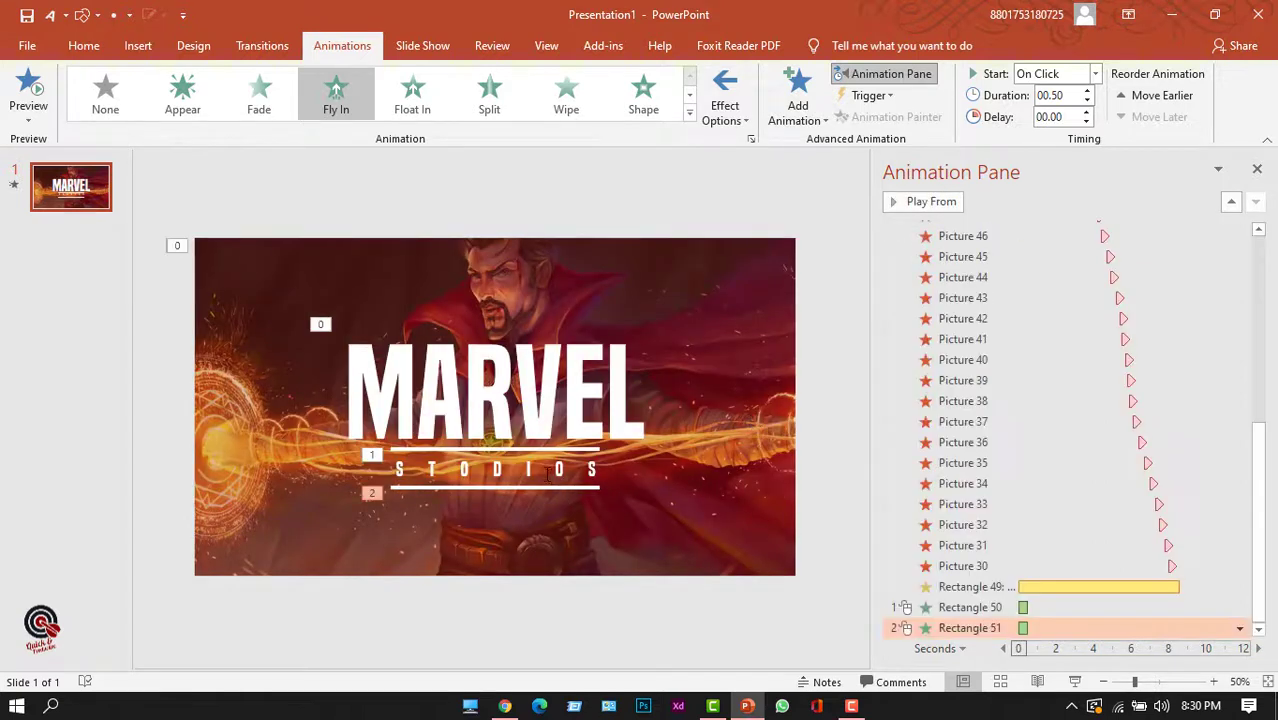
pyautogui.click(533, 468)
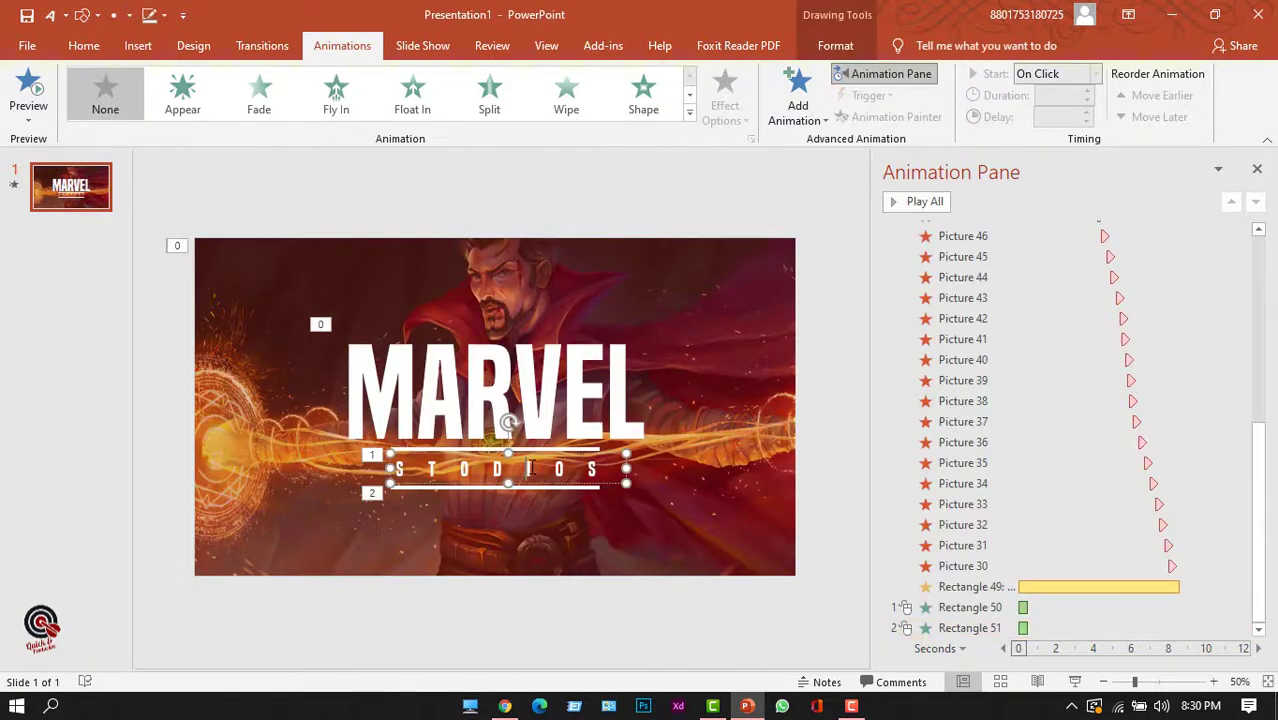
# Add an Appear entrance to the selected STUDIOS text box
pyautogui.click(797, 90)
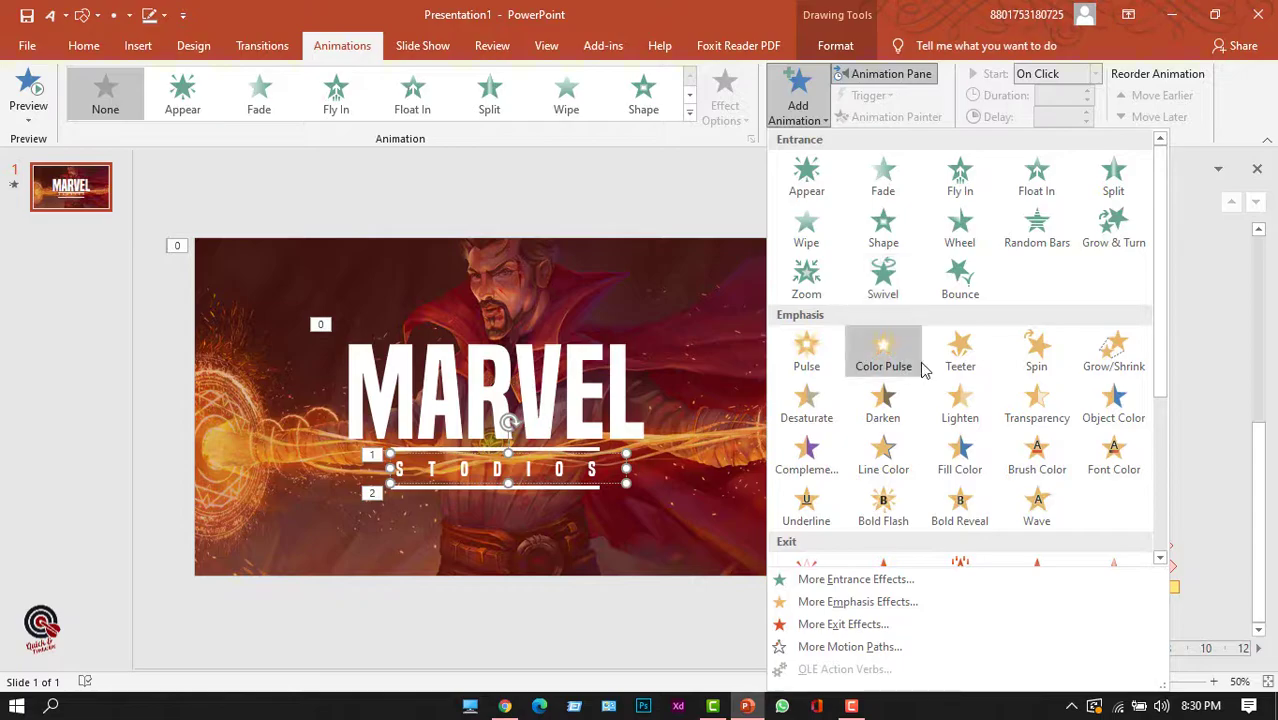
pyautogui.scroll(-3, 930, 385)
pyautogui.scroll(-2, 928, 383)
pyautogui.scroll(5, 925, 380)
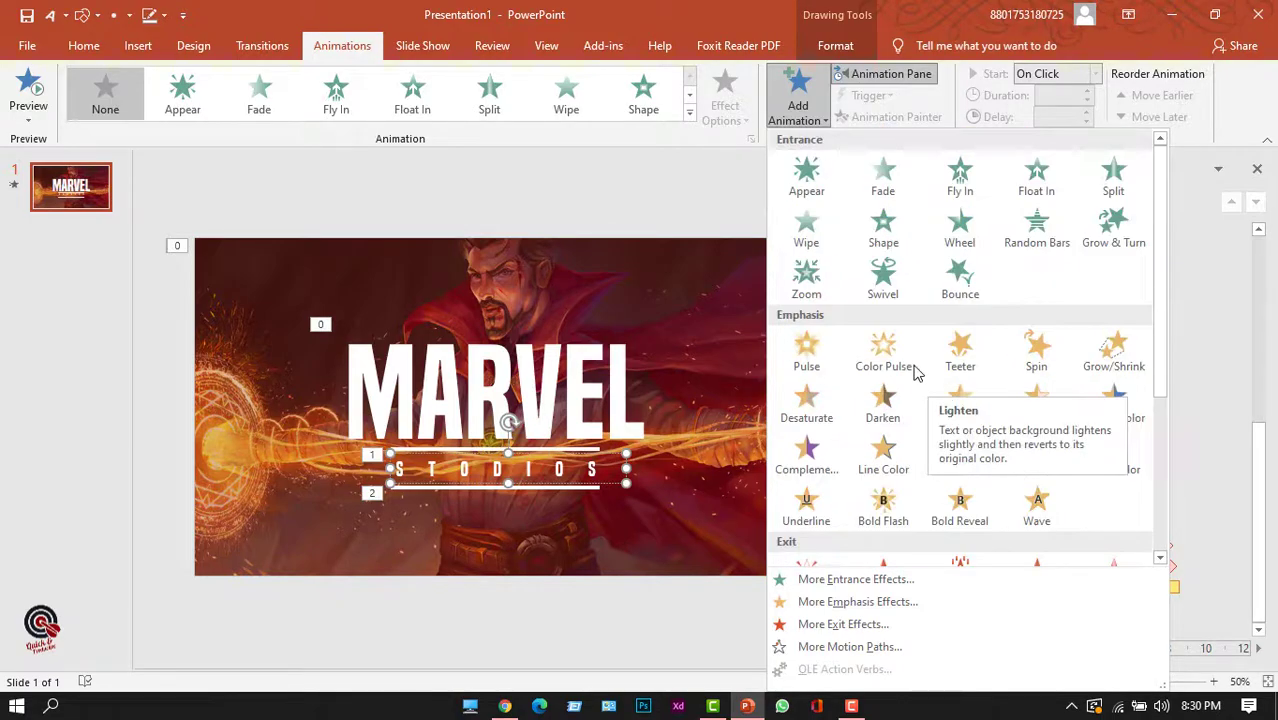
pyautogui.scroll(-3, 862, 372)
pyautogui.scroll(4, 812, 300)
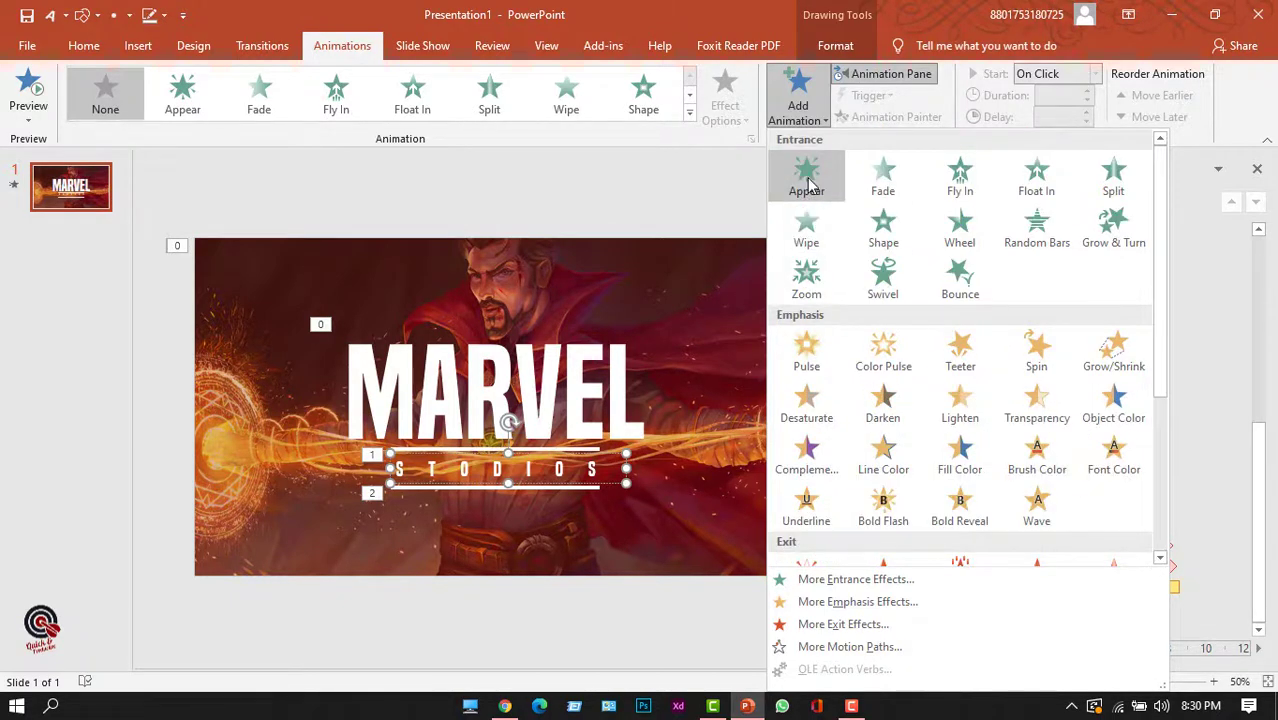
pyautogui.click(809, 180)
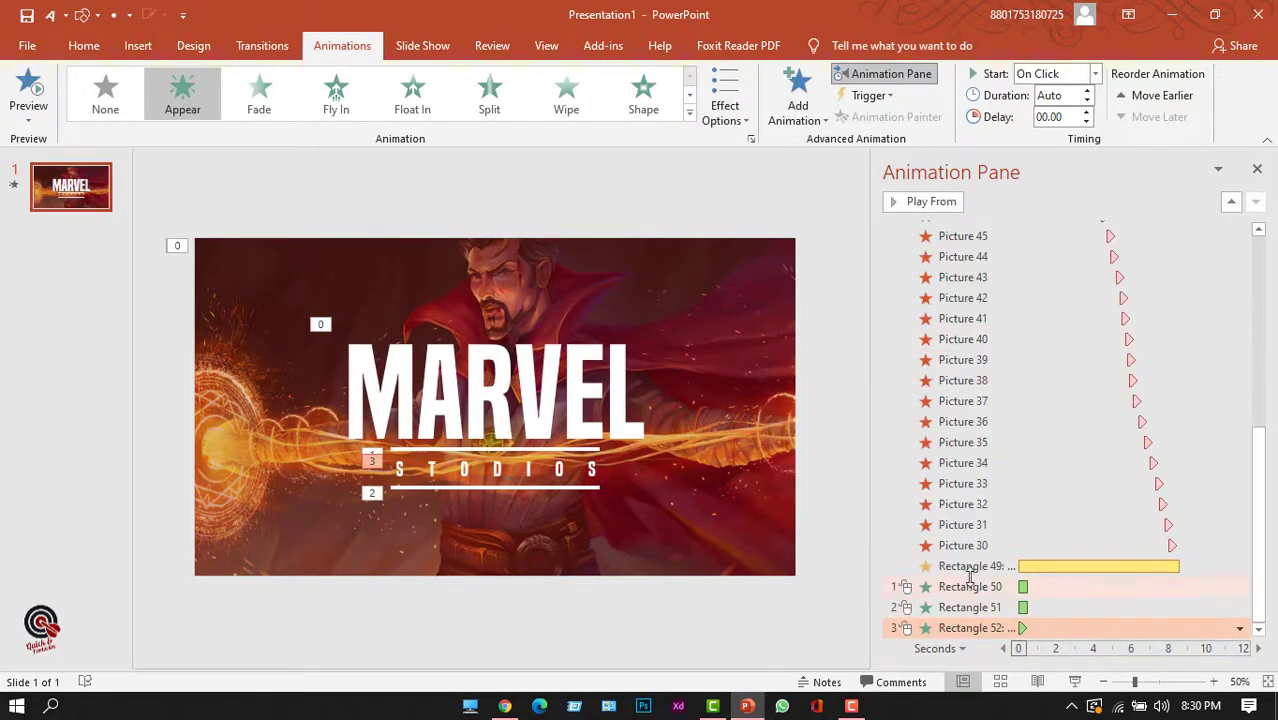
# Set the upper line, lower line and STUDIOS animations to start With Previous
pyautogui.rightClick(970, 586)
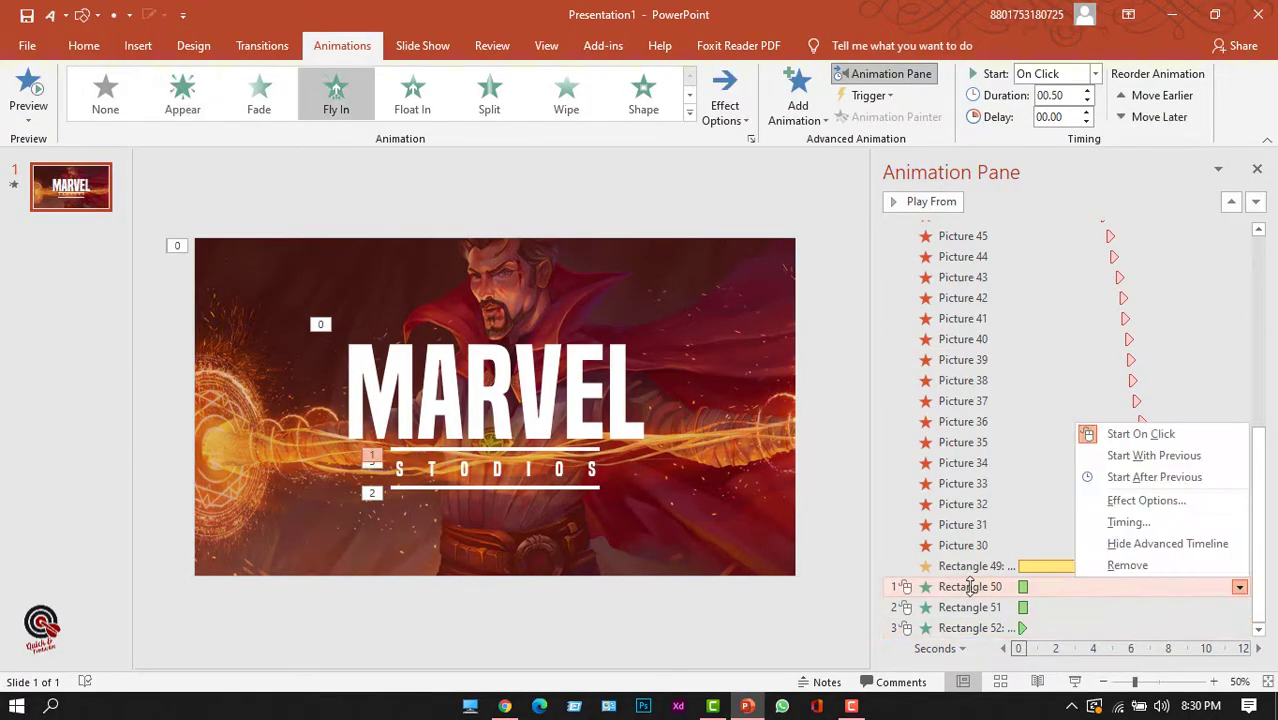
pyautogui.click(1130, 458)
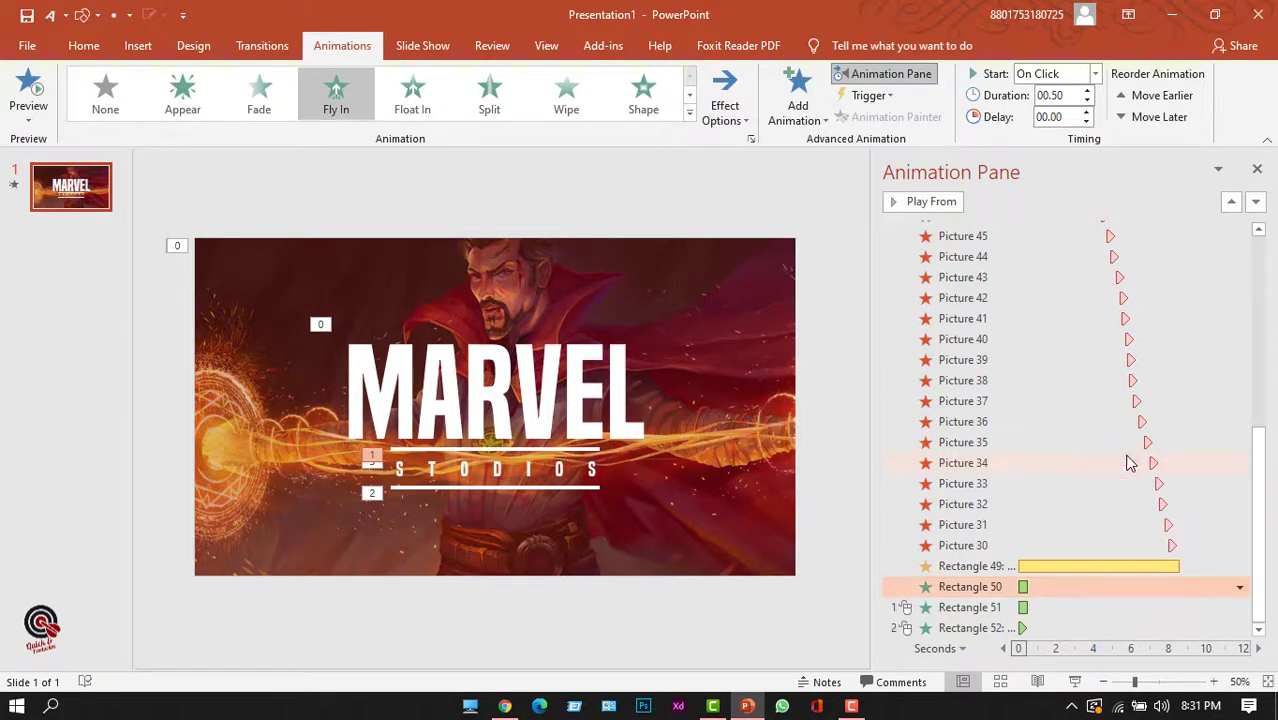
pyautogui.click(1010, 607)
pyautogui.rightClick(1013, 607)
pyautogui.click(1135, 476)
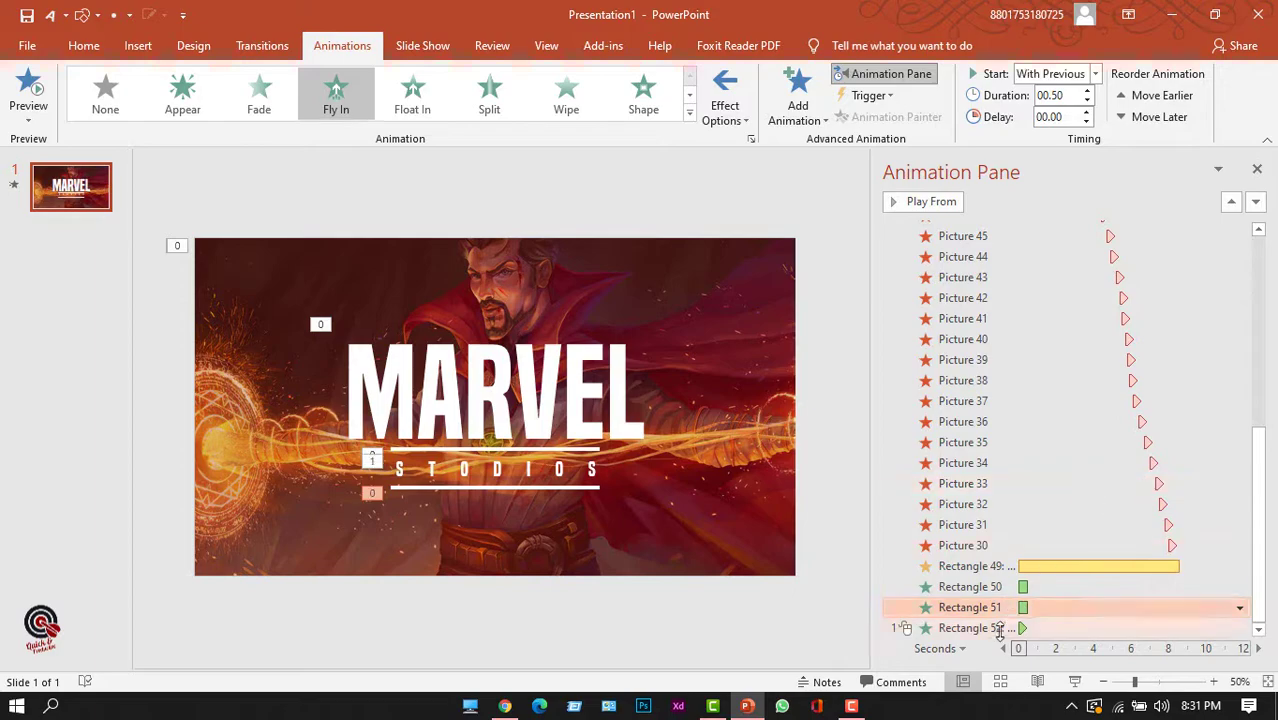
pyautogui.click(1010, 628)
pyautogui.rightClick(1013, 628)
pyautogui.click(1112, 497)
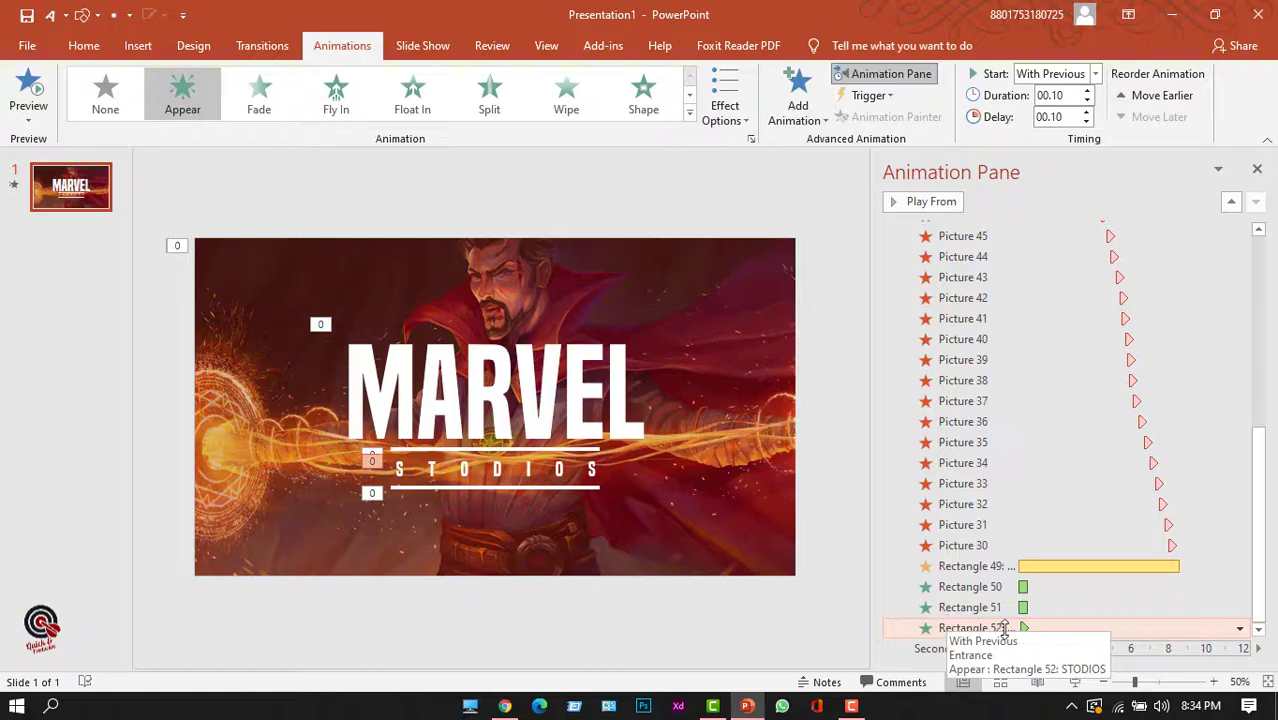
# Adjust the STUDIOS duration and delay the line animations to about 3.9 seconds
pyautogui.click(1067, 95)
pyautogui.click(1069, 92)
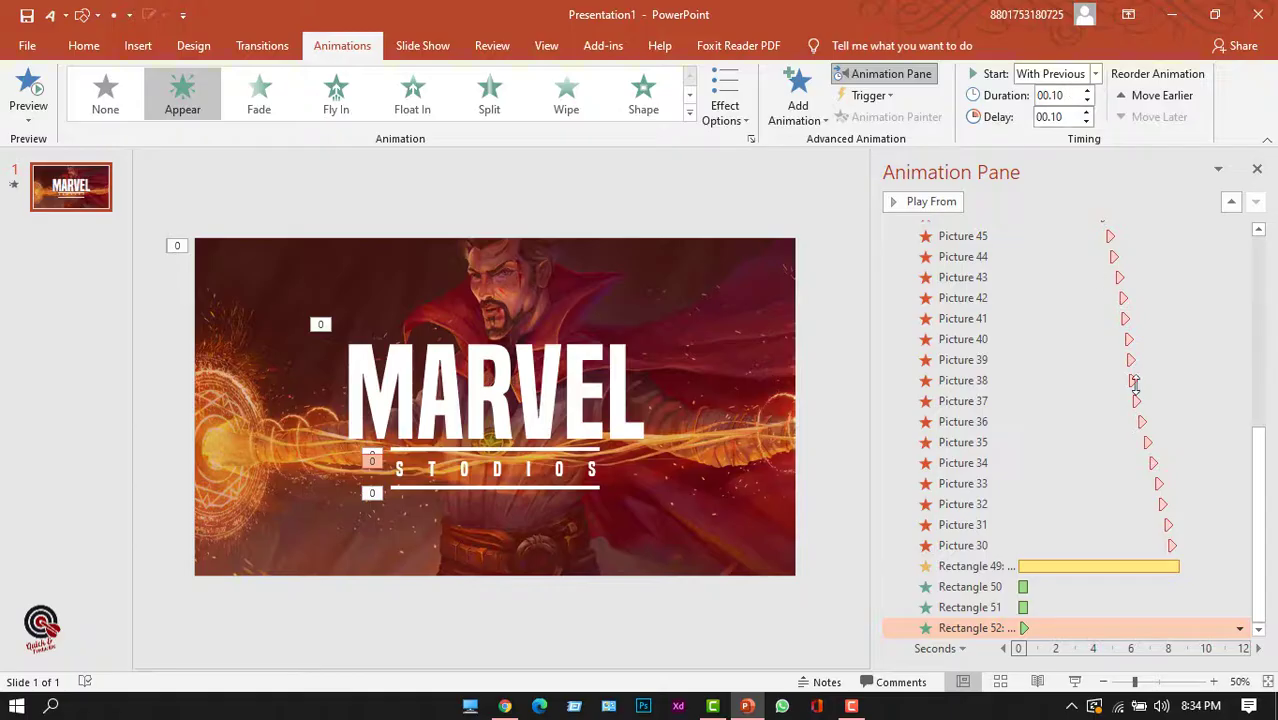
pyautogui.moveTo(1022, 590); pyautogui.dragTo(1116, 627)
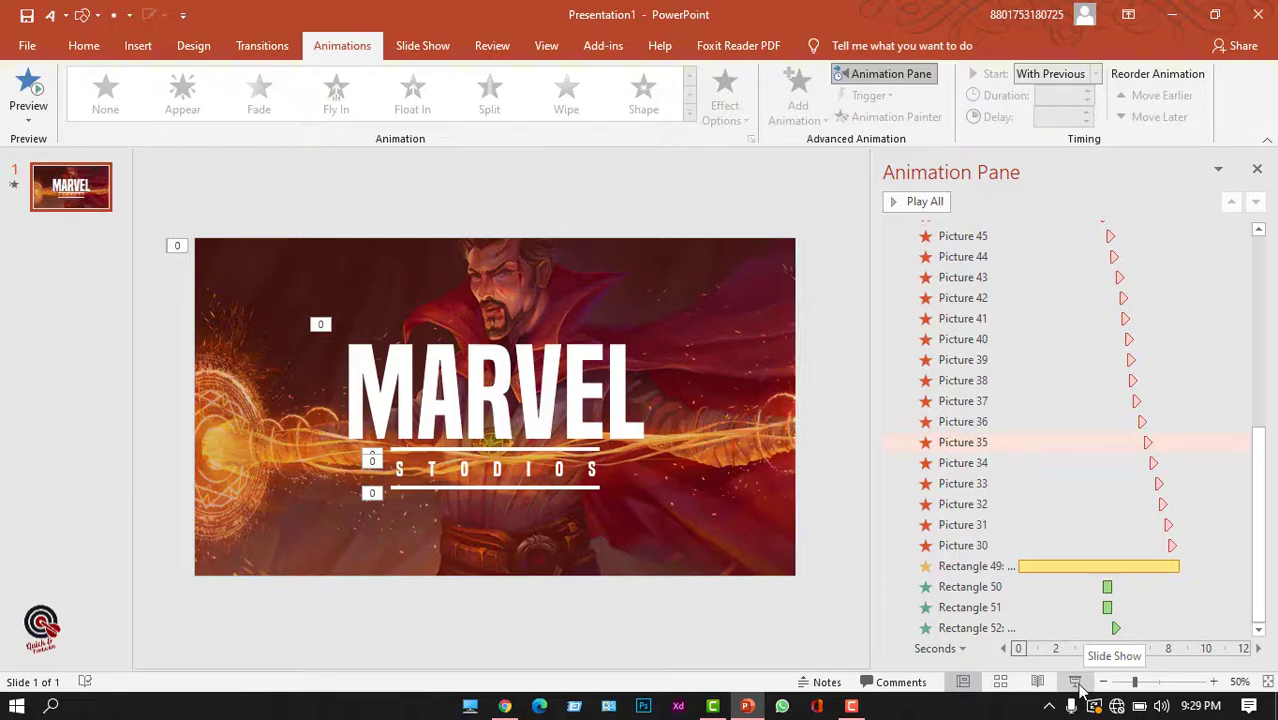
pyautogui.click(1076, 682)
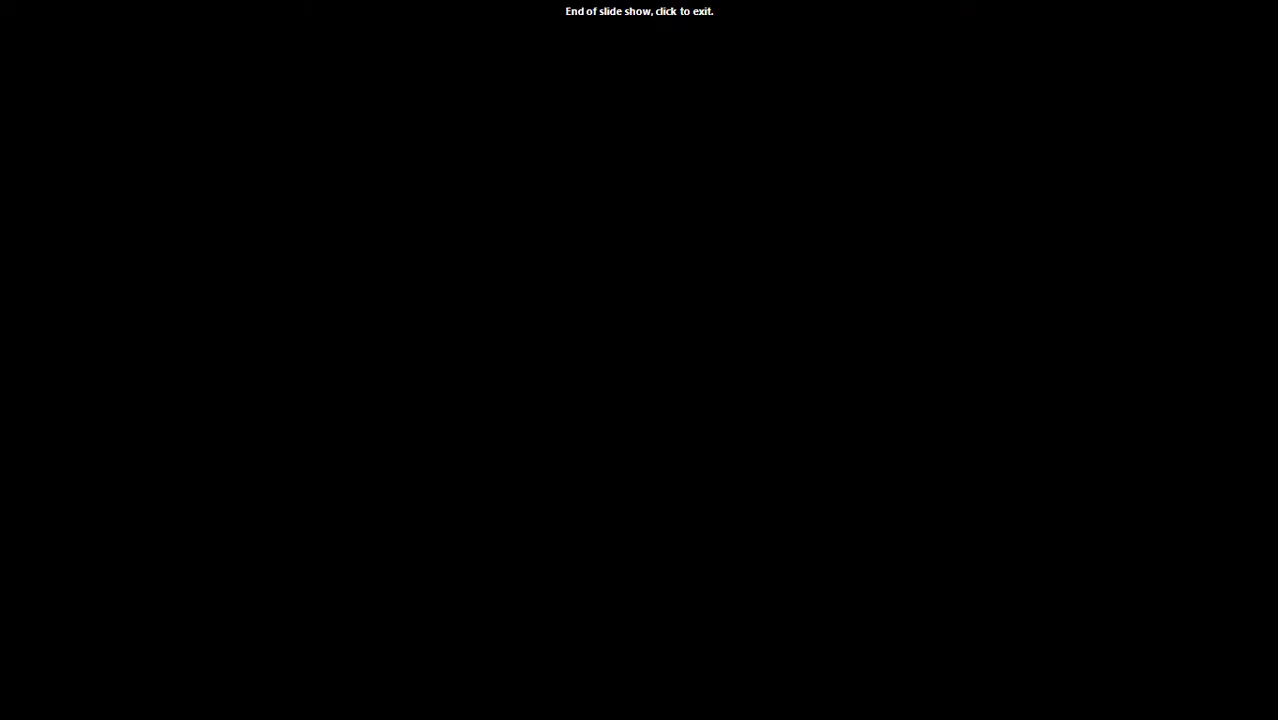
pyautogui.click(950, 630)
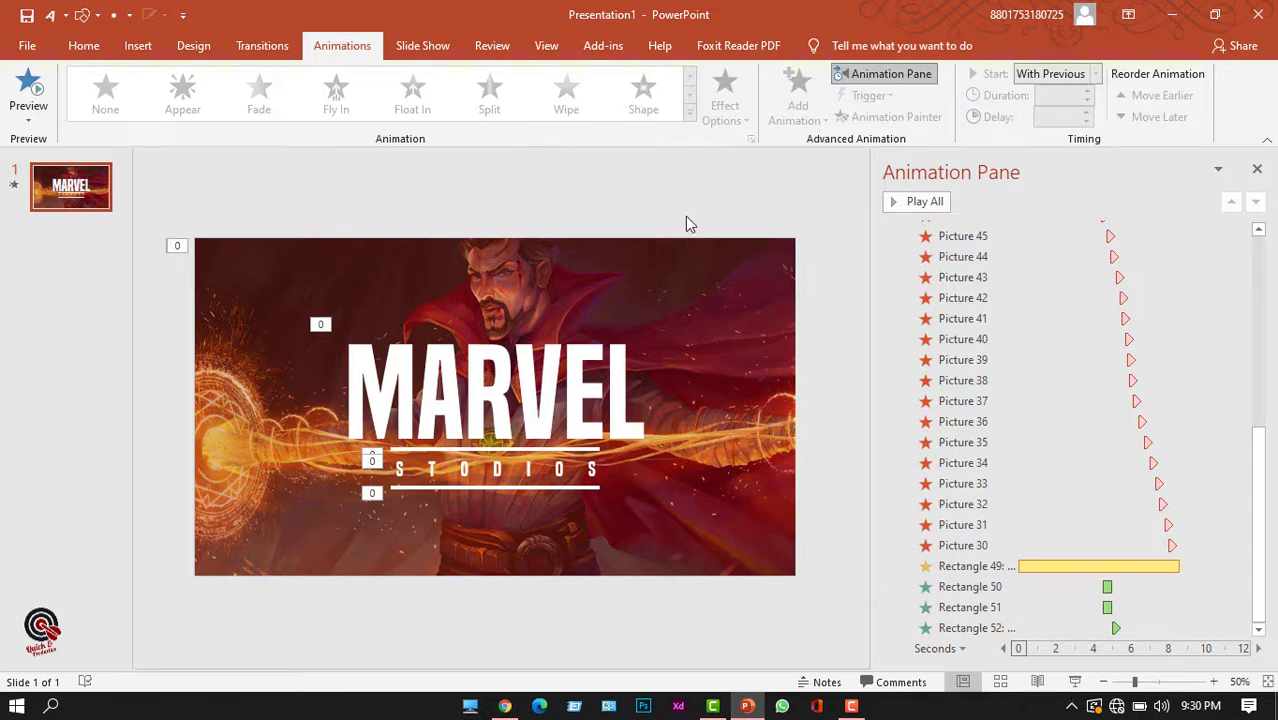
# Export the slide as a Full HD 1080p MP4, Presentation1, to the Desktop
pyautogui.click(27, 45)
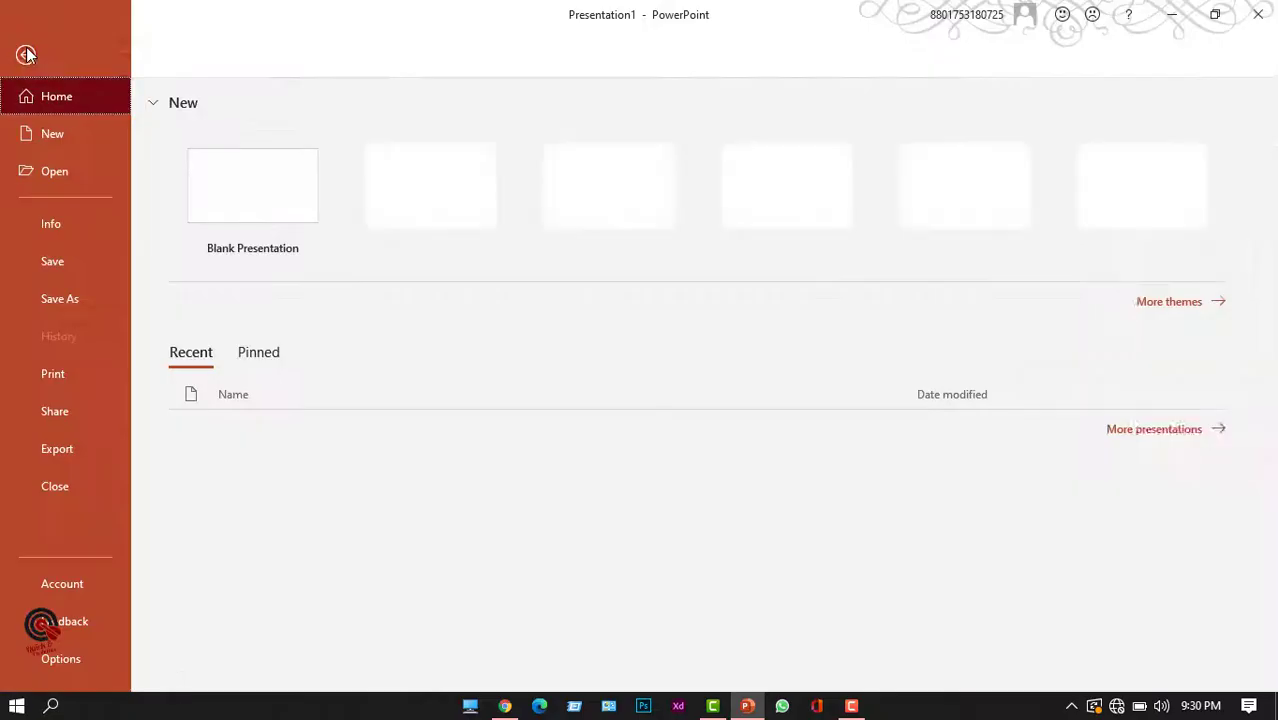
pyautogui.click(59, 450)
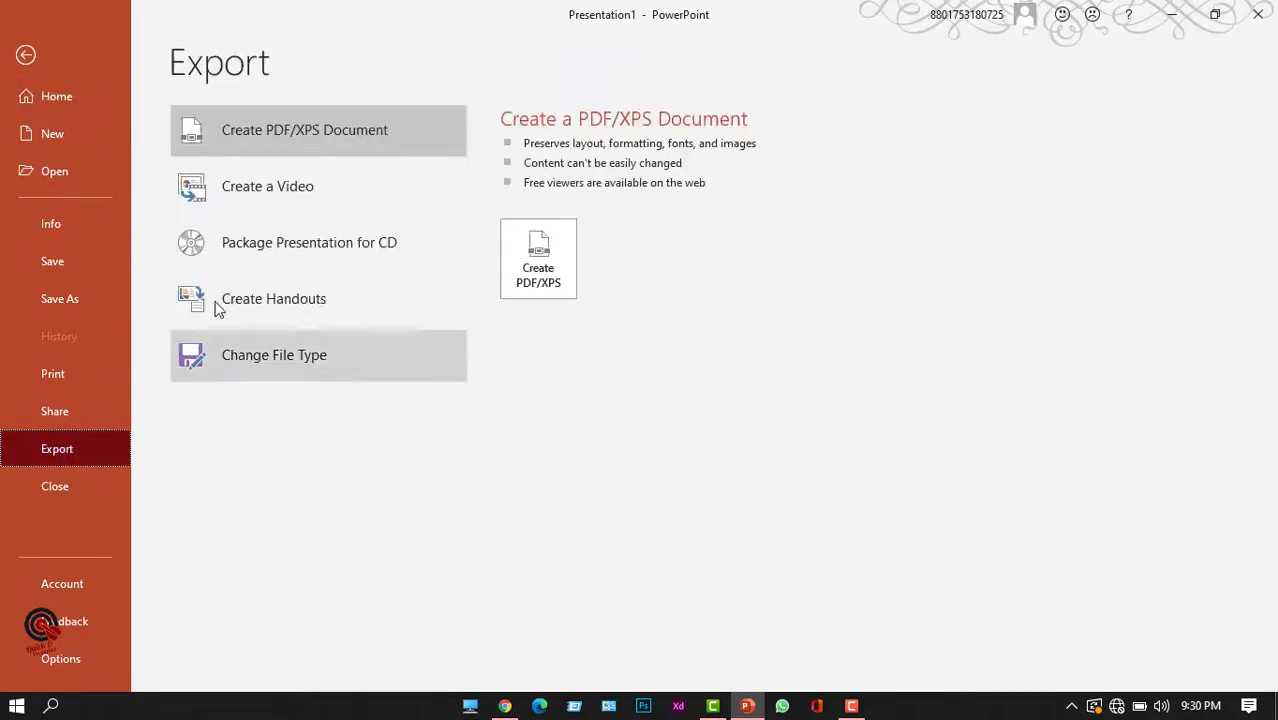
pyautogui.click(267, 199)
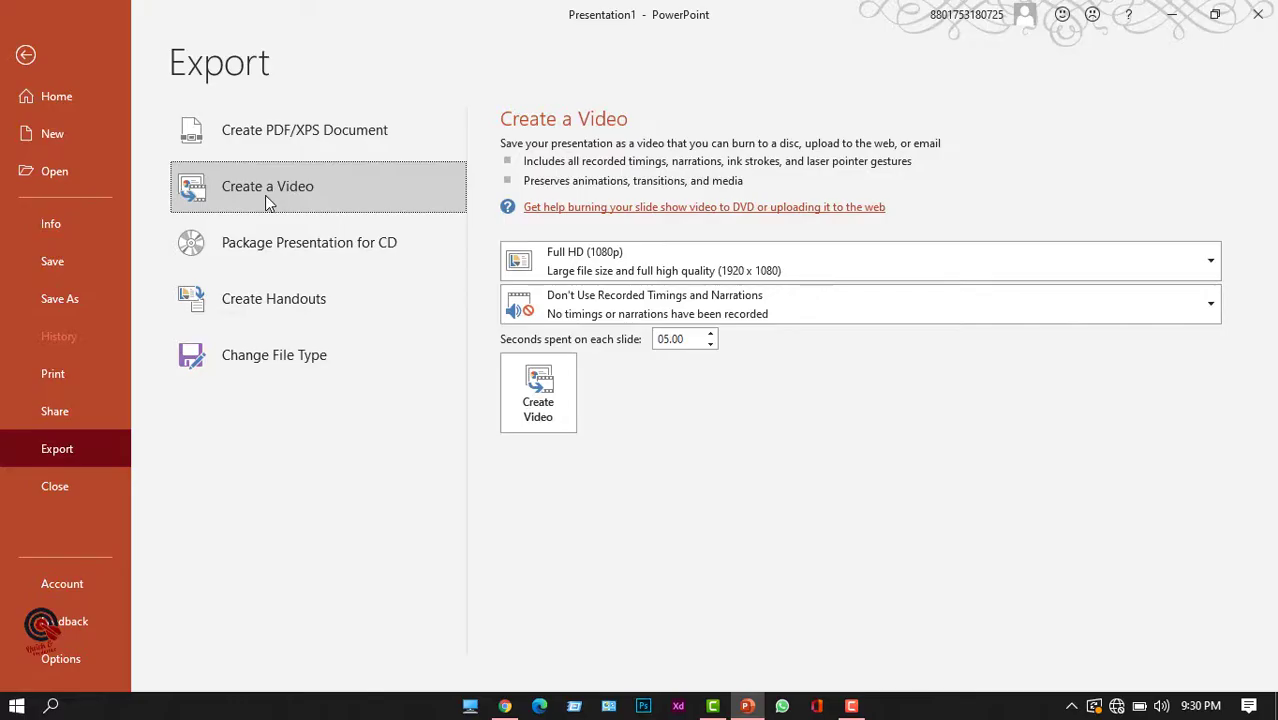
pyautogui.click(543, 425)
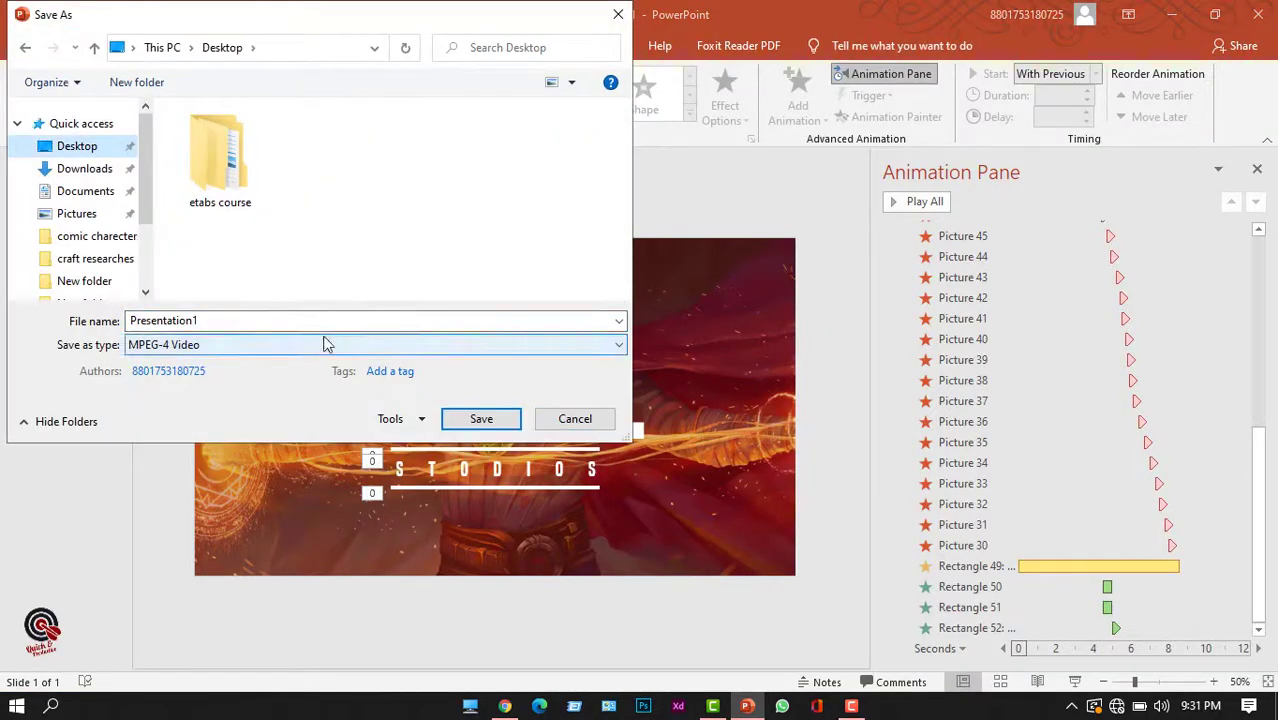
pyautogui.click(480, 419)
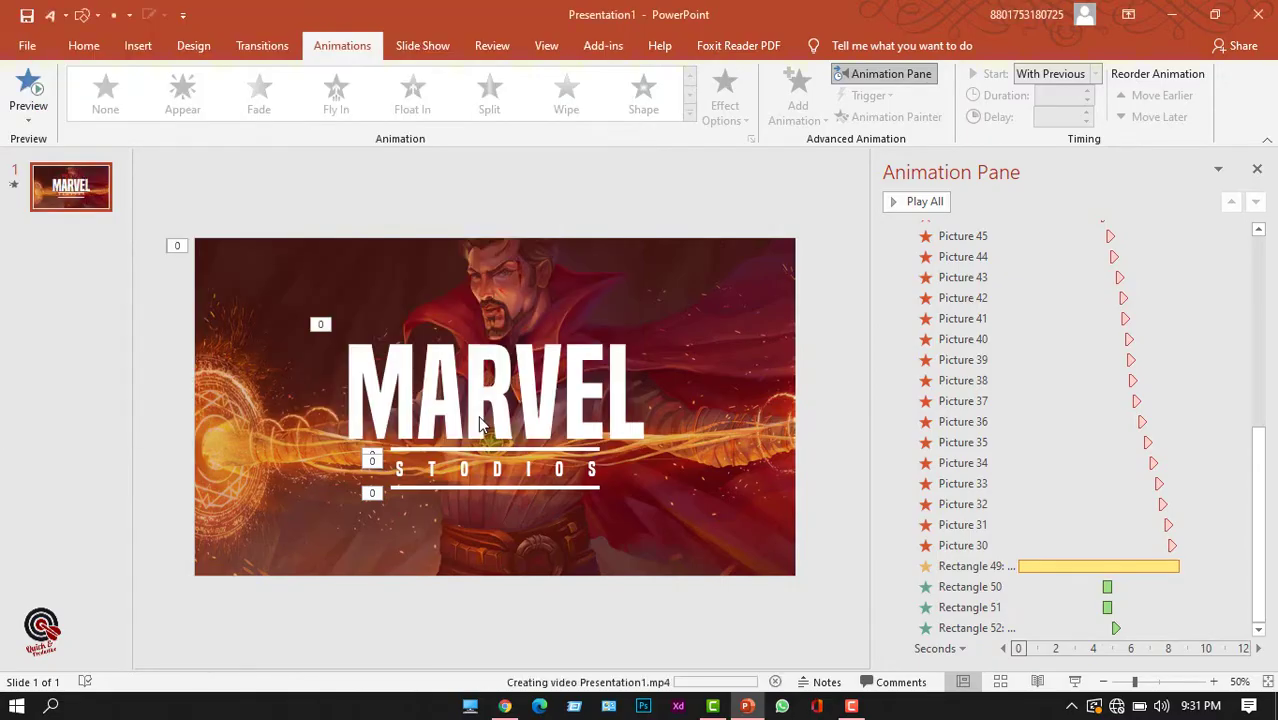